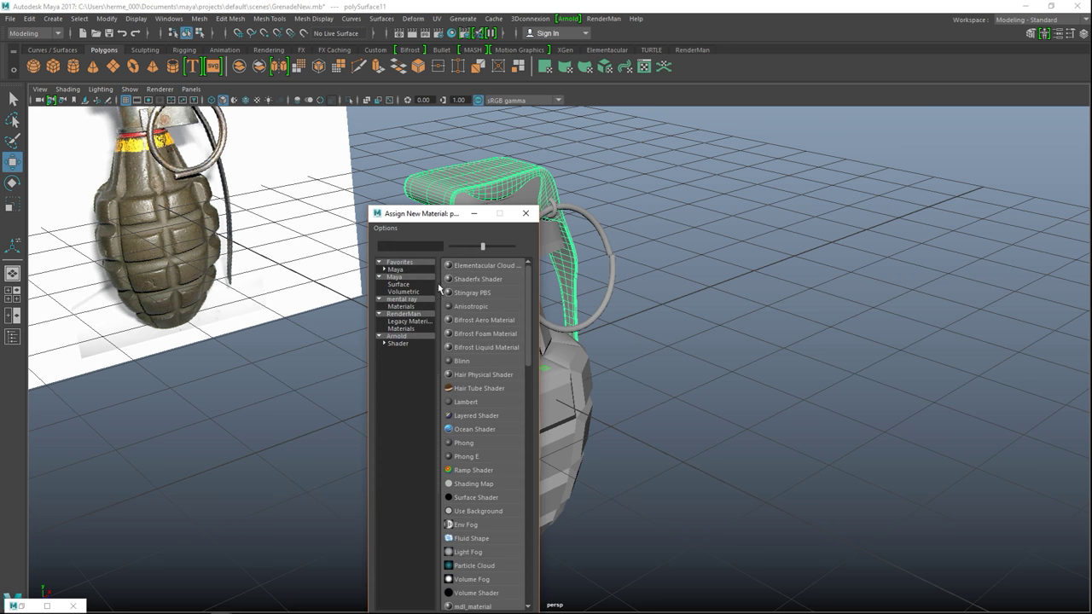
Assign a new Lambert material to the grenade's safety lever and set its color to pure red.
{"action": "type", "text": "la"}
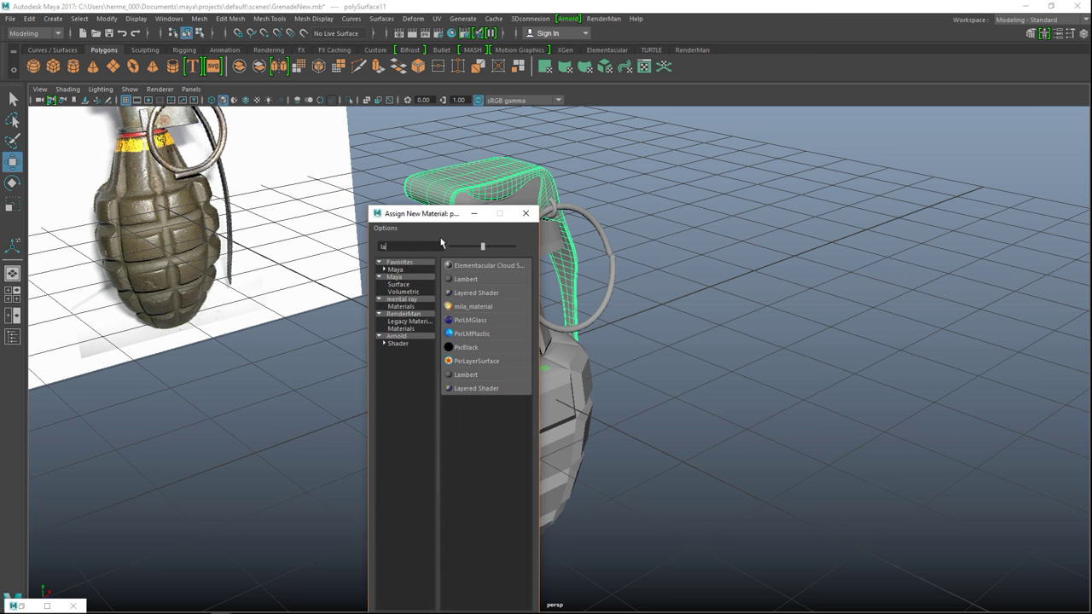
{"action": "left_click", "coordinate": [466, 280]}
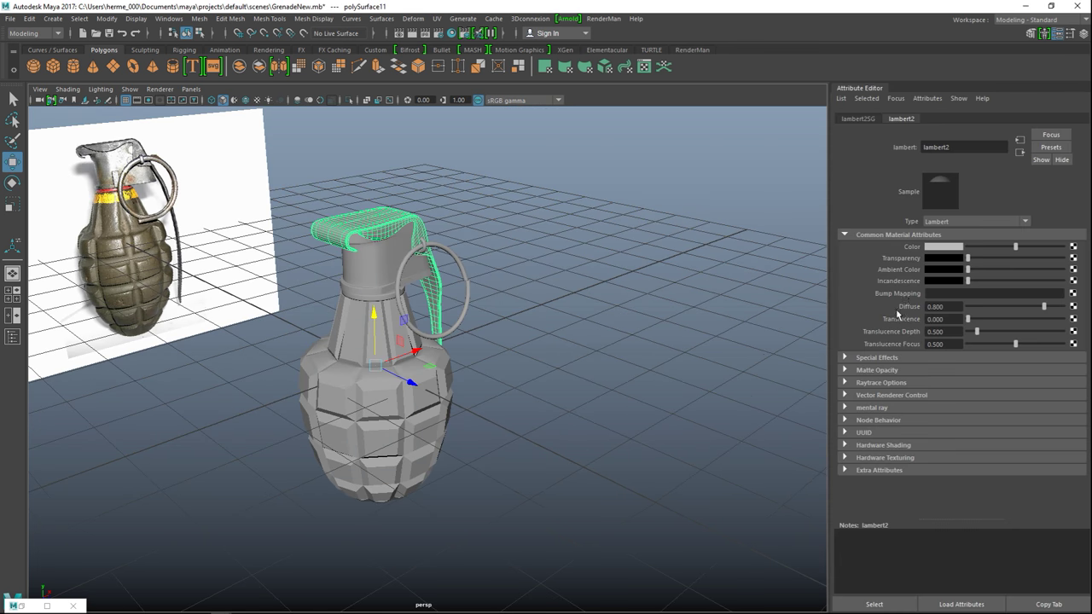
{"action": "left_click", "coordinate": [943, 249]}
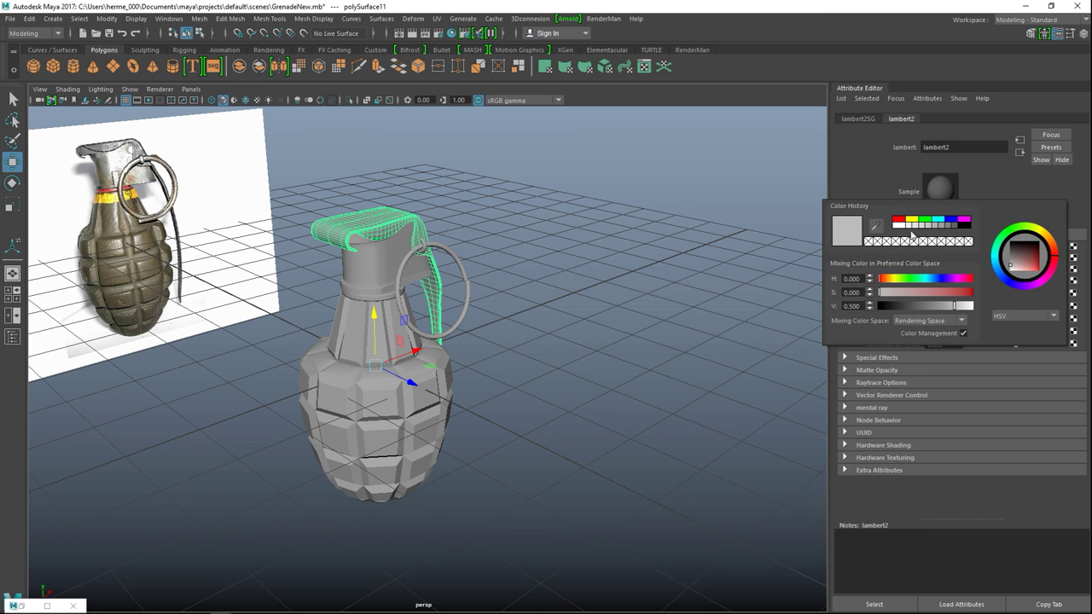
{"action": "left_click", "coordinate": [905, 223]}
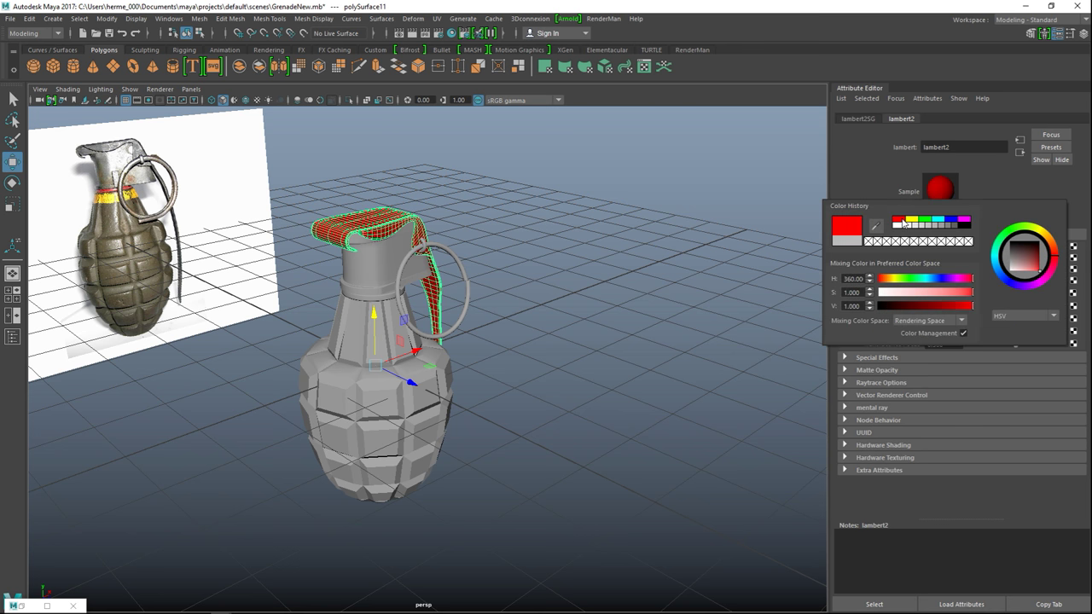
Assign a new Lambert material to the fuze housing under the lever and set its color to yellow.
{"action": "left_click", "coordinate": [372, 271]}
{"action": "right_click_drag", "start_coordinate": [372, 271], "coordinate": [372, 553]}
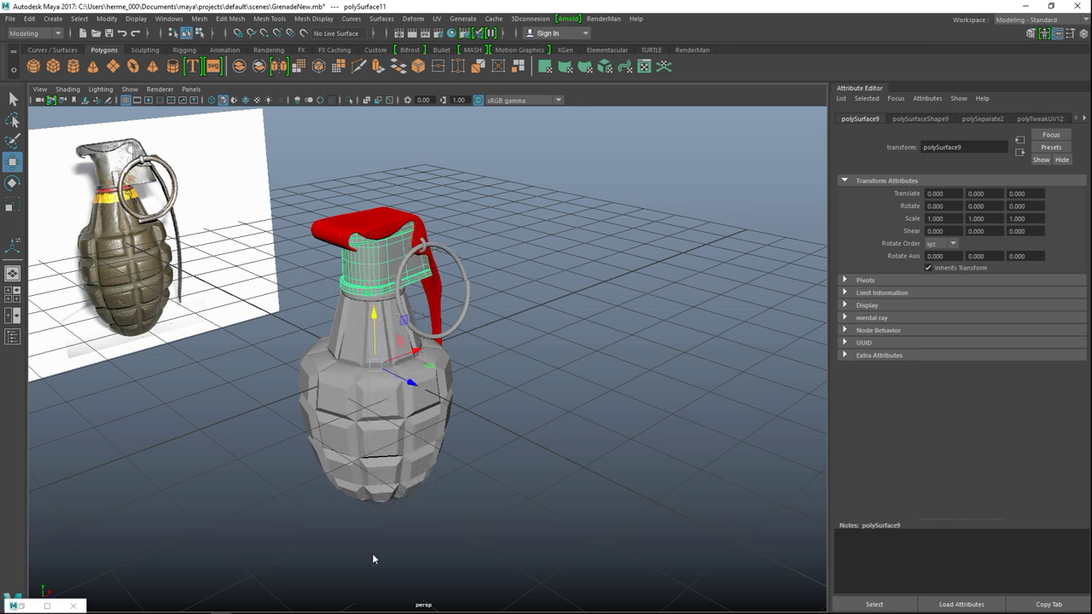
{"action": "left_click", "coordinate": [465, 280]}
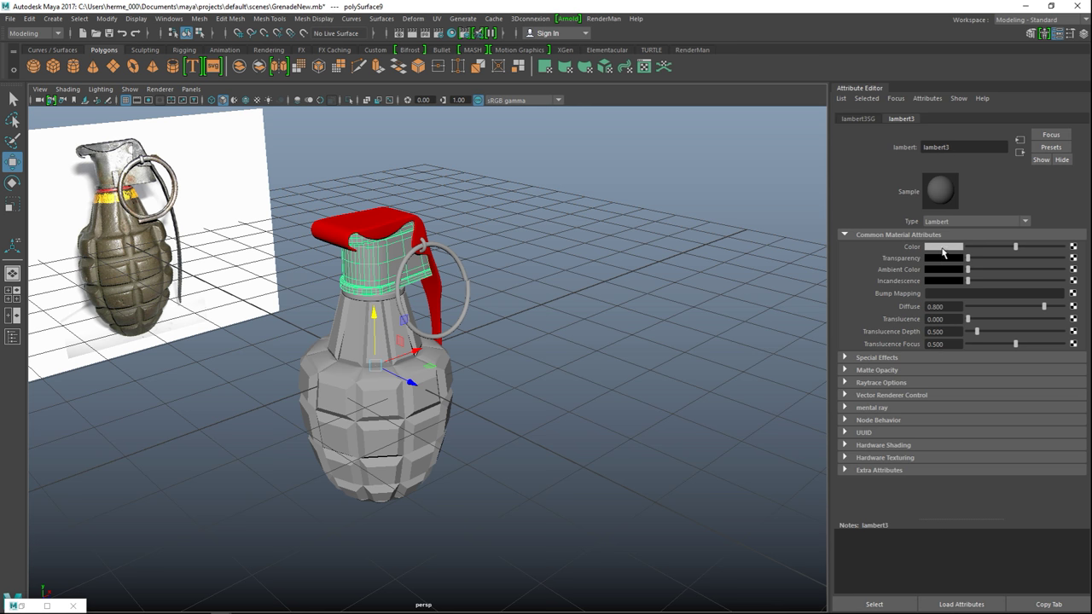
{"action": "left_click", "coordinate": [943, 247]}
{"action": "left_click", "coordinate": [911, 218]}
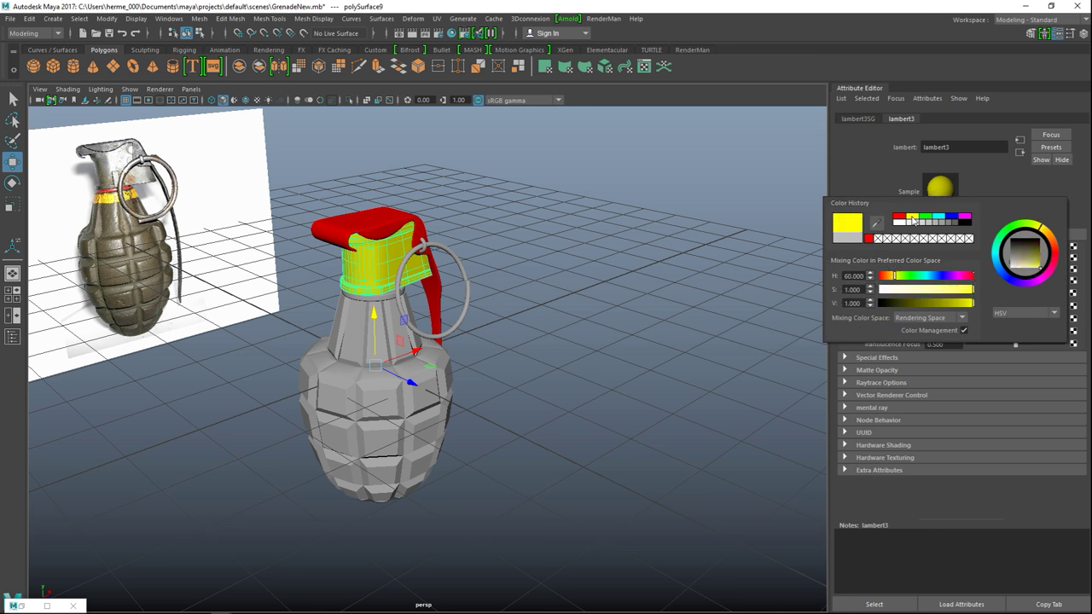
Assign a new Lambert material to the large pull ring and set its color to blue.
{"action": "left_click", "coordinate": [459, 321]}
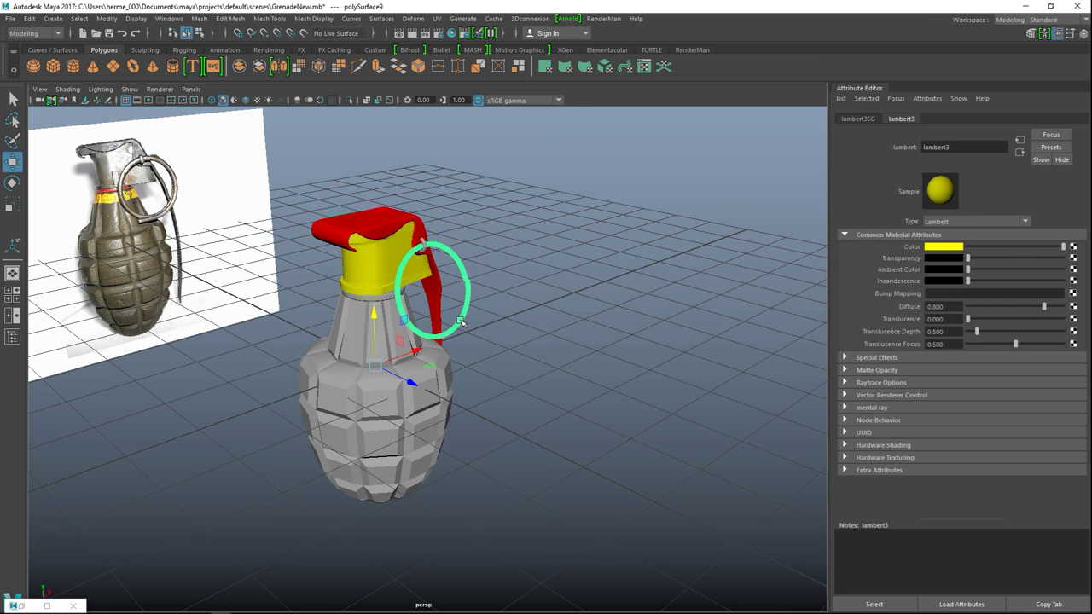
{"action": "right_click_drag", "start_coordinate": [459, 321], "coordinate": [452, 557]}
{"action": "left_click", "coordinate": [467, 279]}
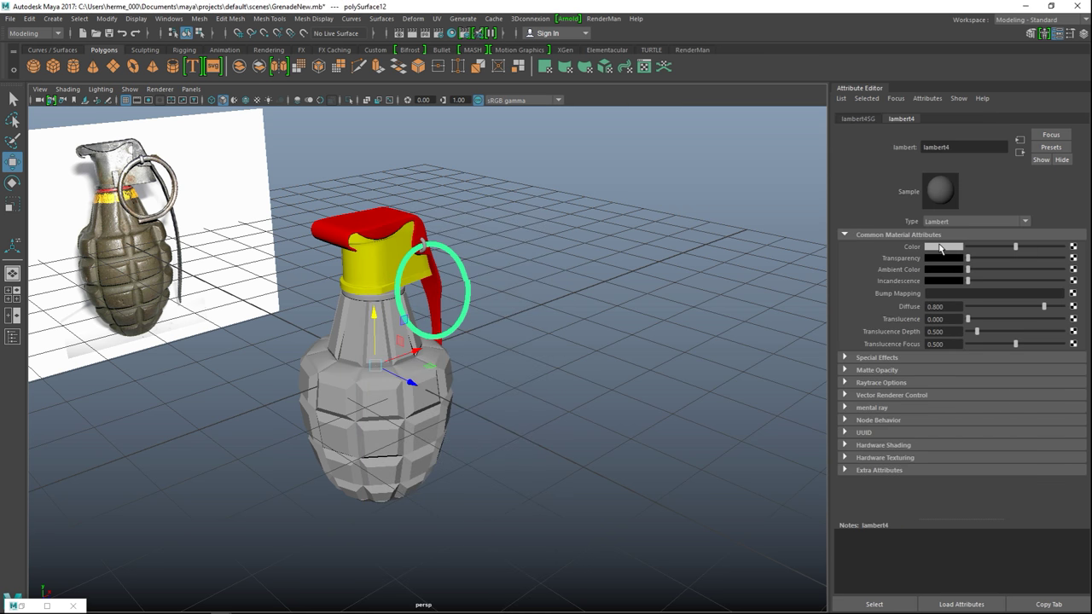
{"action": "left_click", "coordinate": [941, 247]}
{"action": "left_click", "coordinate": [953, 218]}
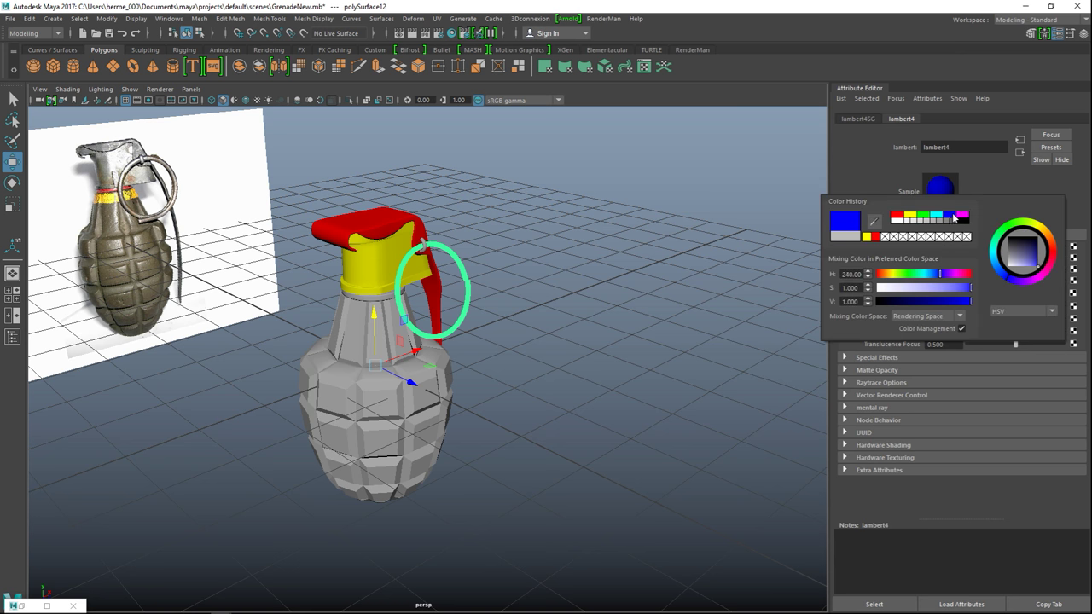
Assign a new Lambert material to the segmented grenade body and set its color to green.
{"action": "left_click", "coordinate": [347, 343]}
{"action": "right_click_drag", "start_coordinate": [345, 344], "coordinate": [350, 553]}
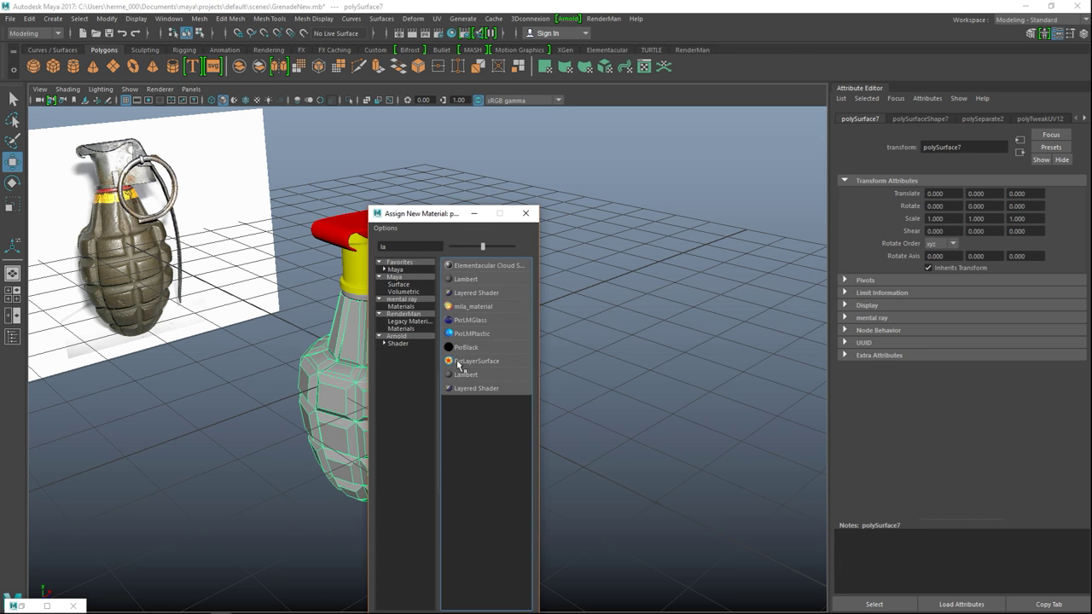
{"action": "left_click", "coordinate": [470, 280]}
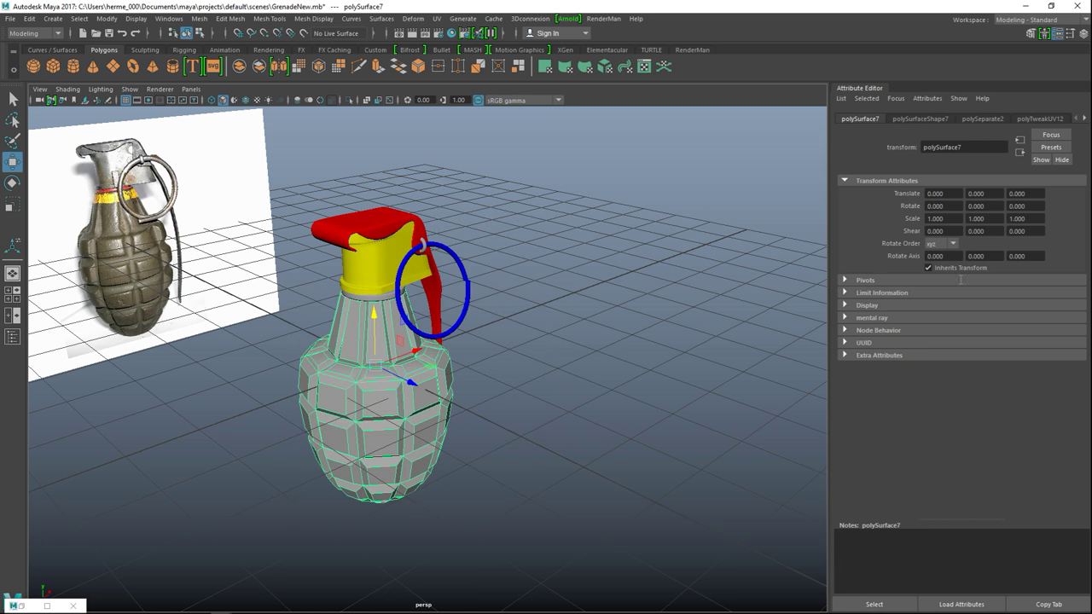
{"action": "left_click", "coordinate": [944, 246]}
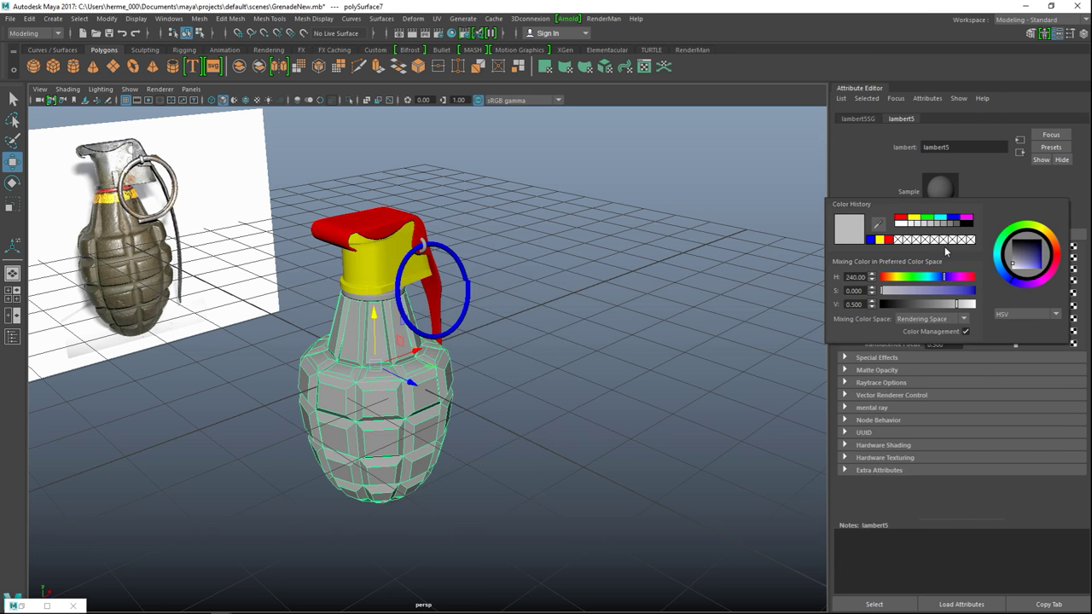
{"action": "left_click", "coordinate": [928, 218]}
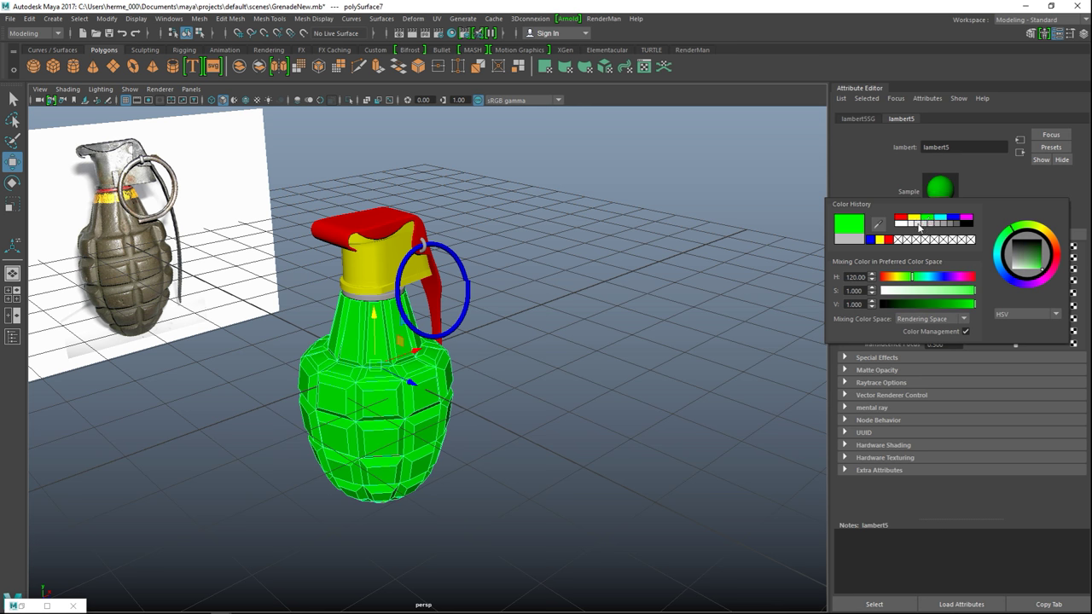
Assign a new Lambert material to the thin band between the housing and the body and set its color to magenta.
{"action": "left_click", "coordinate": [373, 296]}
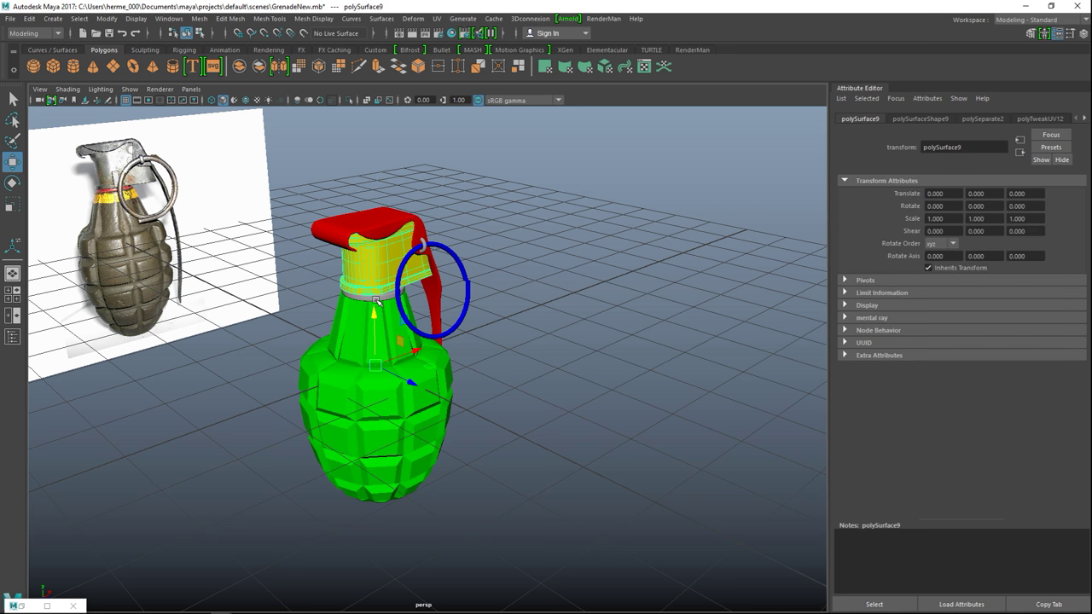
{"action": "scroll", "coordinate": [375, 298], "scroll_direction": "up", "scroll_amount": 5}
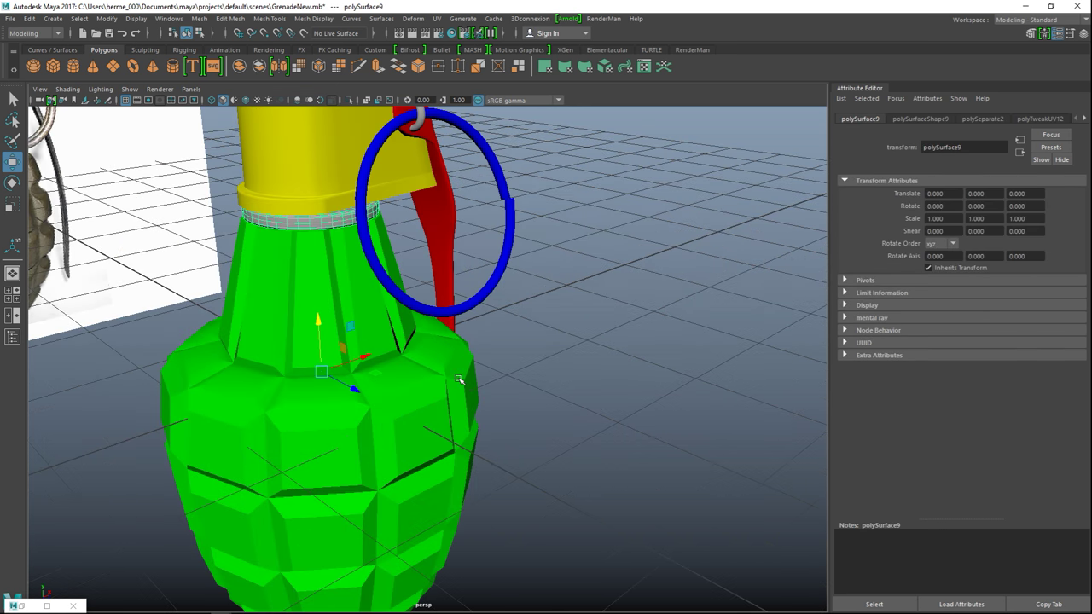
{"action": "left_click", "coordinate": [312, 219]}
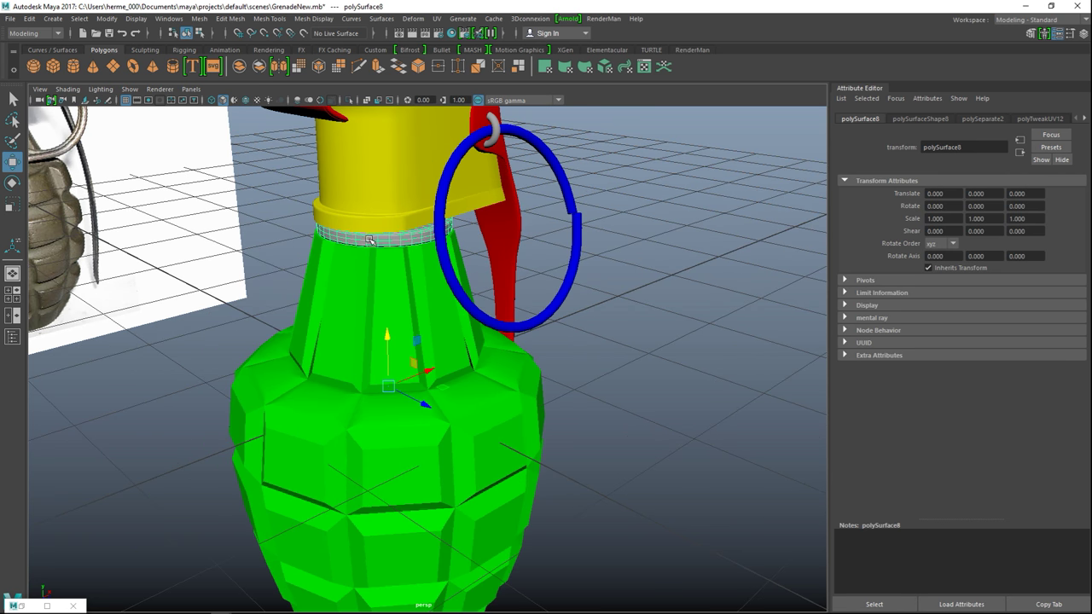
{"action": "right_click_drag", "start_coordinate": [369, 239], "coordinate": [377, 532]}
{"action": "left_click", "coordinate": [463, 285]}
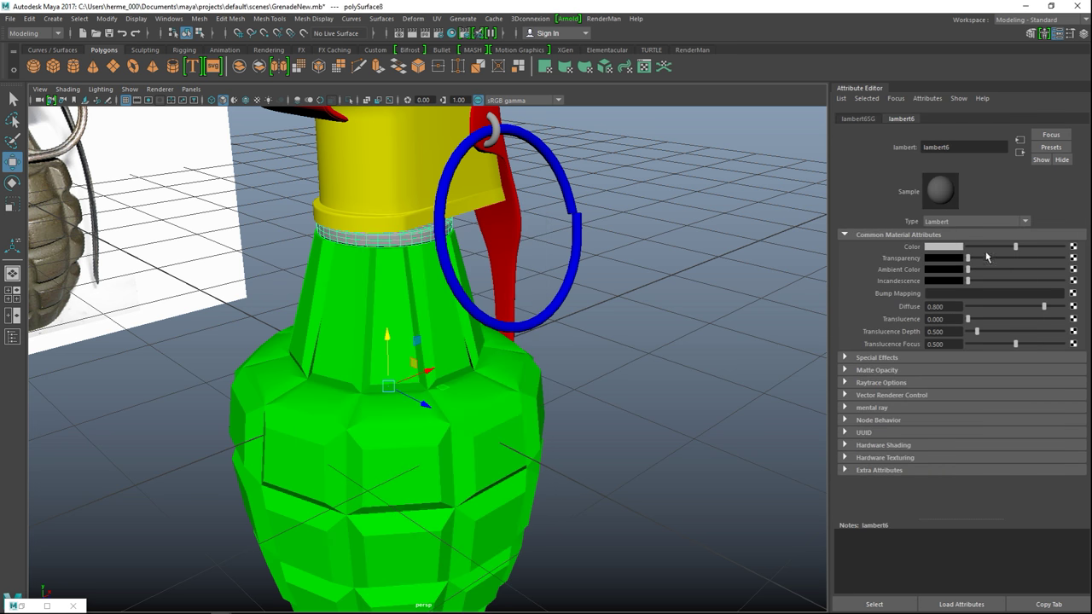
{"action": "left_click", "coordinate": [946, 247]}
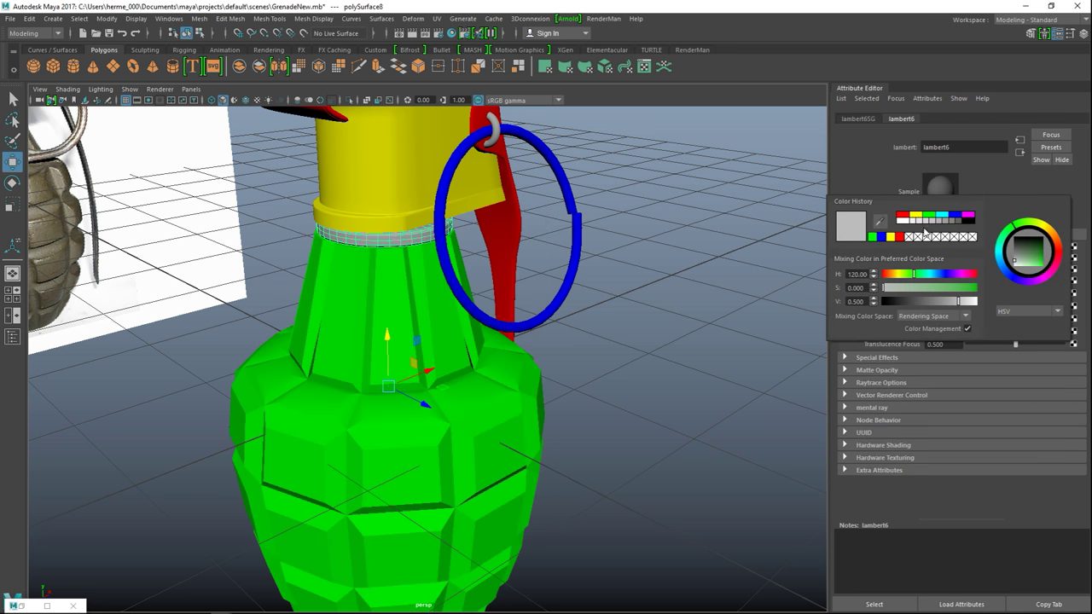
{"action": "left_click", "coordinate": [969, 218]}
Assign a new Lambert material to the small pin loop holding the pull ring, set its color to white, and deselect it.
{"action": "scroll", "coordinate": [601, 363], "scroll_direction": "down", "scroll_amount": 5}
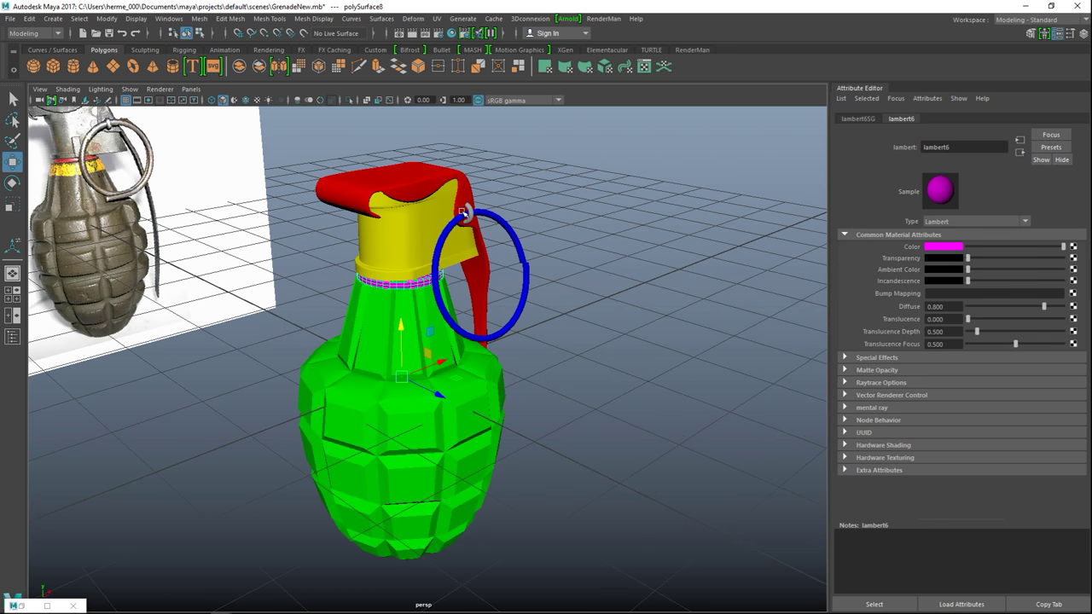
{"action": "left_click", "coordinate": [463, 211]}
{"action": "left_click", "coordinate": [468, 210]}
{"action": "right_click_drag", "start_coordinate": [468, 210], "coordinate": [452, 498]}
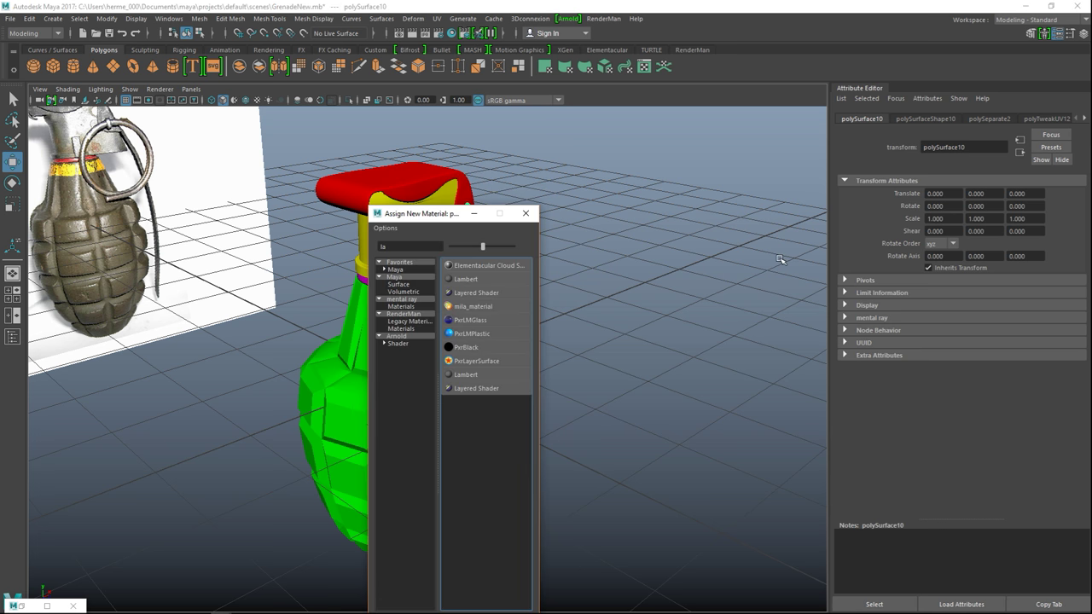
{"action": "left_click", "coordinate": [462, 280]}
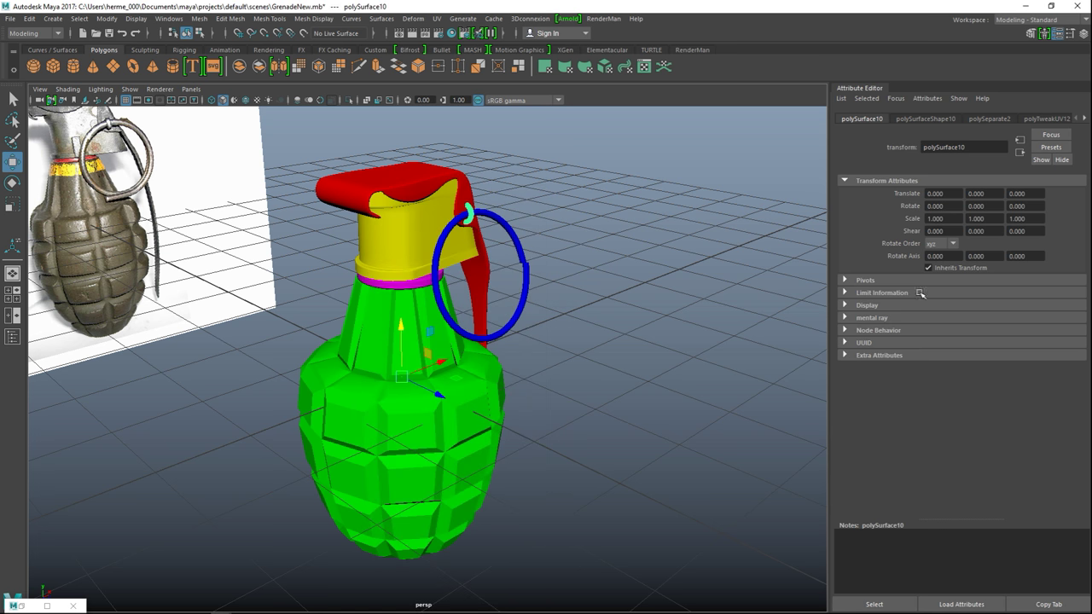
{"action": "left_click", "coordinate": [938, 248]}
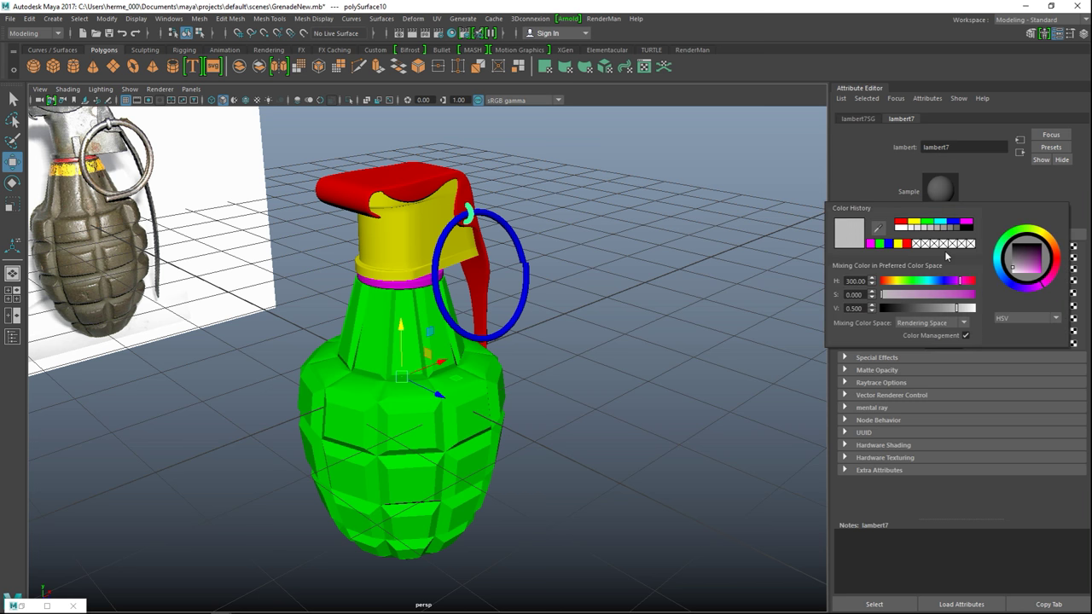
{"action": "left_click", "coordinate": [901, 228]}
{"action": "left_click", "coordinate": [615, 341]}
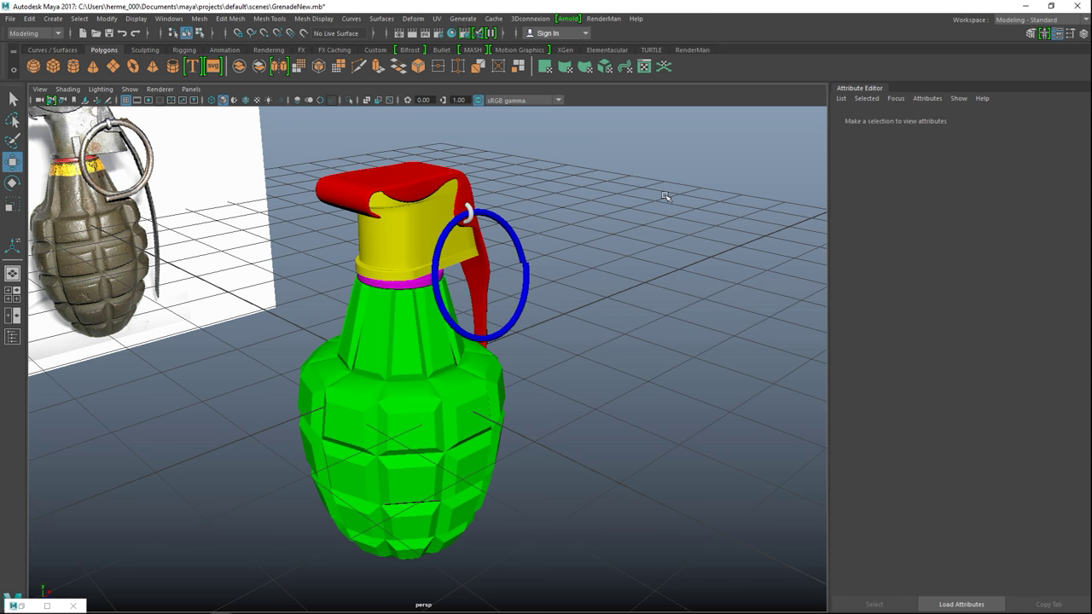
Select all the grenade parts and delete their construction history.
{"action": "scroll", "coordinate": [645, 240], "scroll_direction": "down", "scroll_amount": 3}
{"action": "left_click_drag", "start_coordinate": [626, 280], "coordinate": [349, 244], "text": "alt"}
{"action": "left_click_drag", "start_coordinate": [305, 189], "coordinate": [608, 451]}
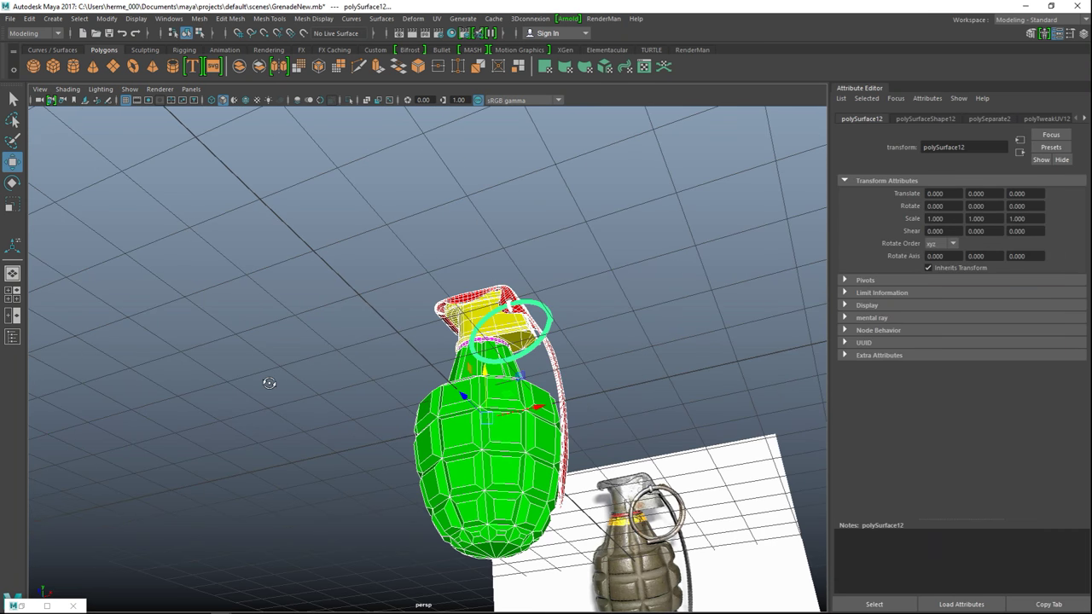
{"action": "left_click_drag", "start_coordinate": [269, 382], "coordinate": [316, 391], "text": "alt"}
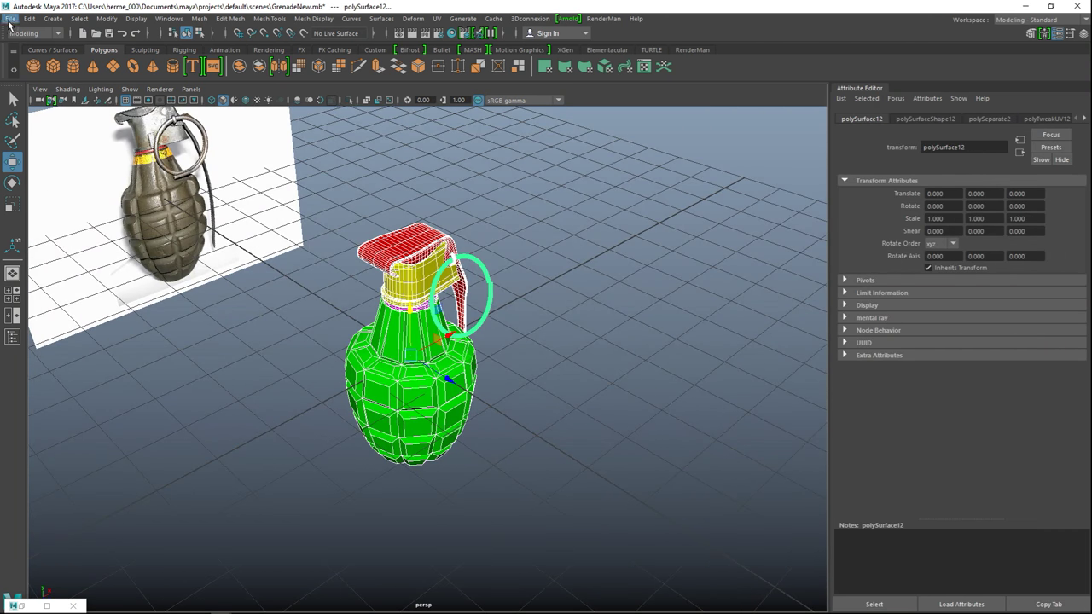
{"action": "left_click", "coordinate": [34, 19]}
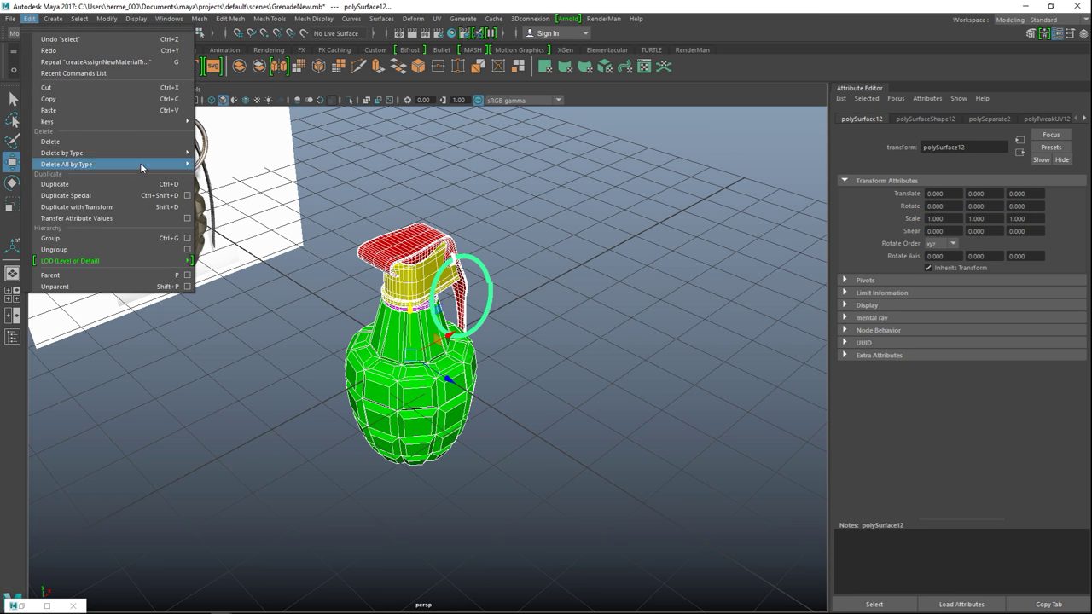
{"action": "mouse_move", "coordinate": [140, 152]}
{"action": "left_click", "coordinate": [232, 162]}
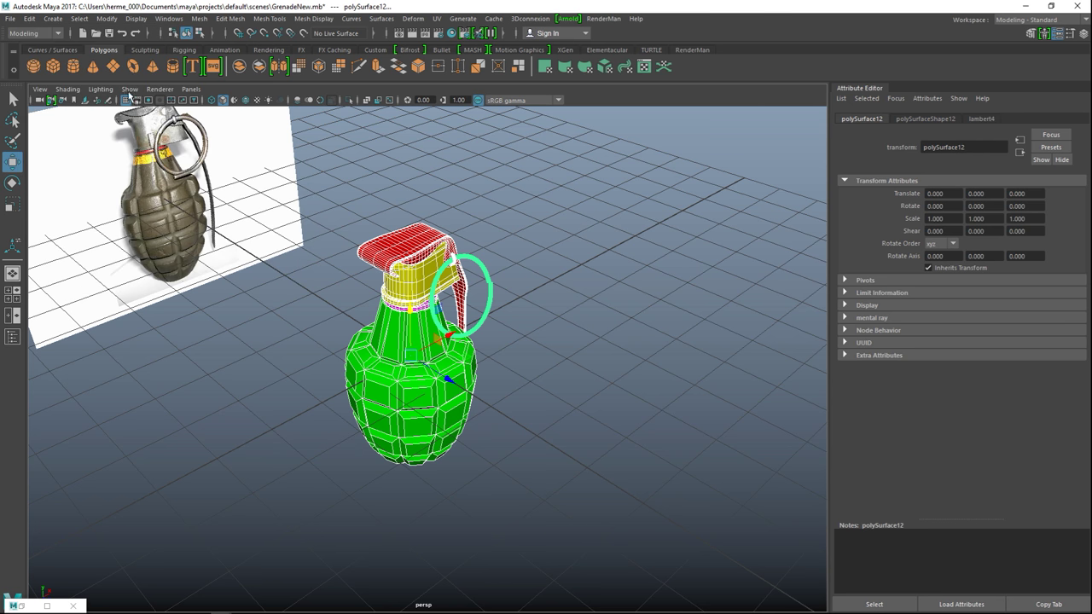
Export the selected grenade parts with the OBJexport file type to the Desktop folder as GrenadeOBJ.
{"action": "left_click", "coordinate": [8, 17]}
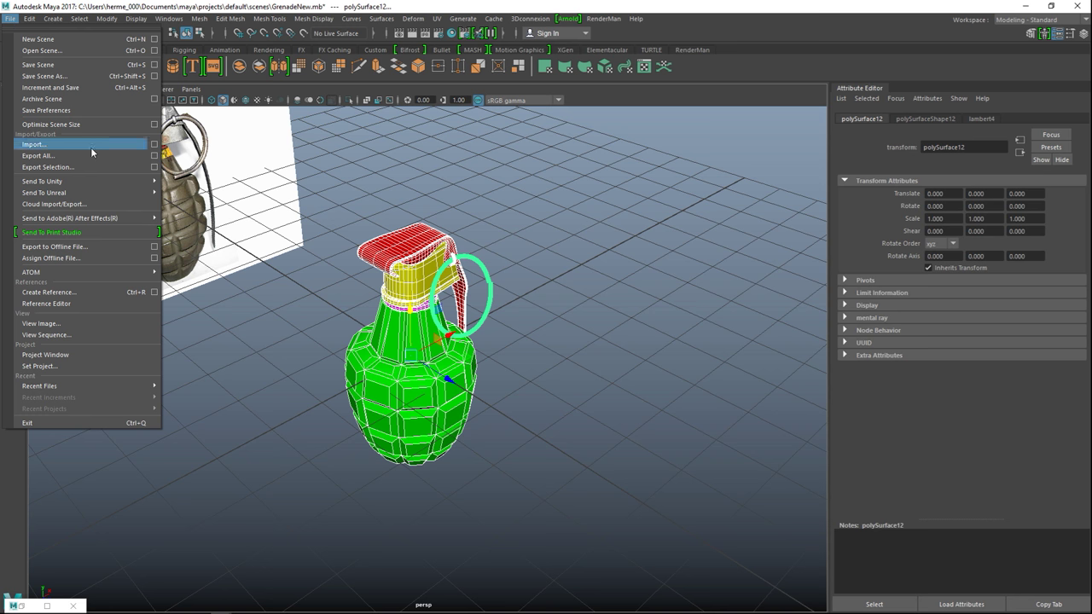
{"action": "mouse_move", "coordinate": [101, 201]}
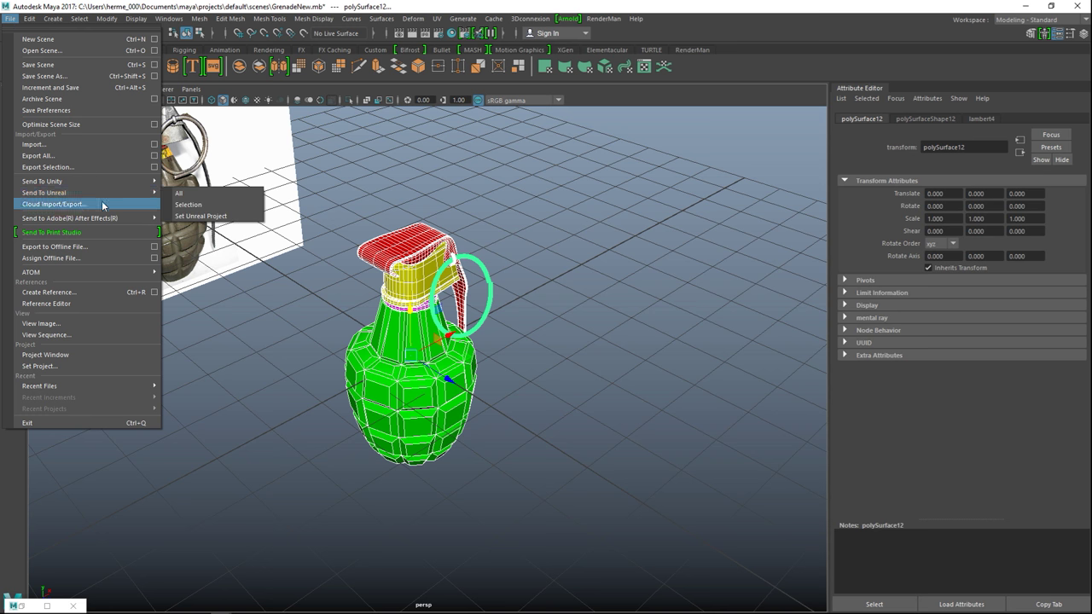
{"action": "left_click", "coordinate": [154, 168]}
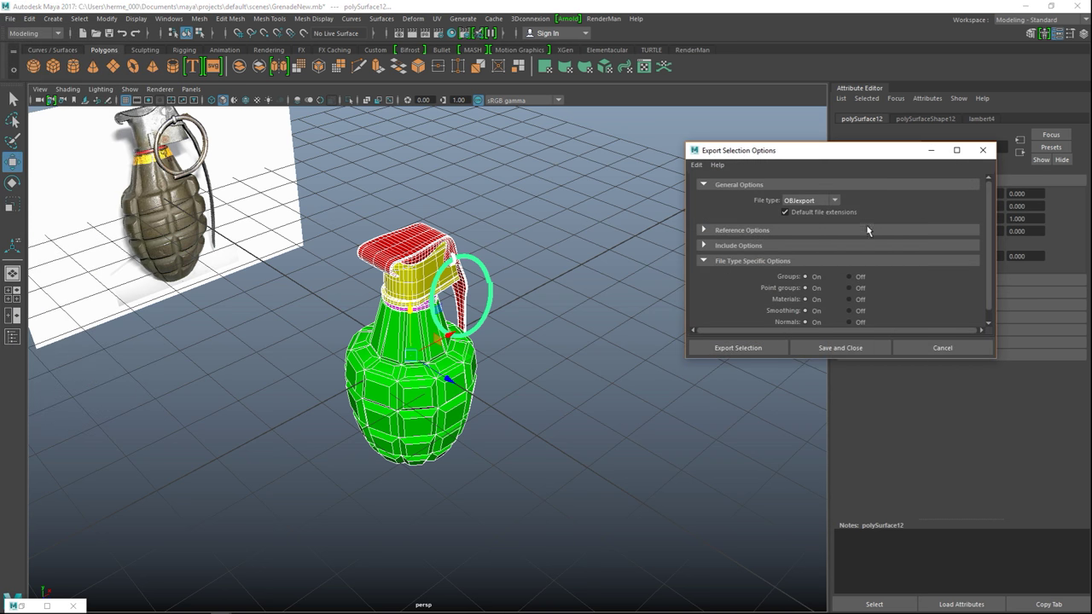
{"action": "scroll", "coordinate": [836, 236], "scroll_direction": "down", "scroll_amount": 1}
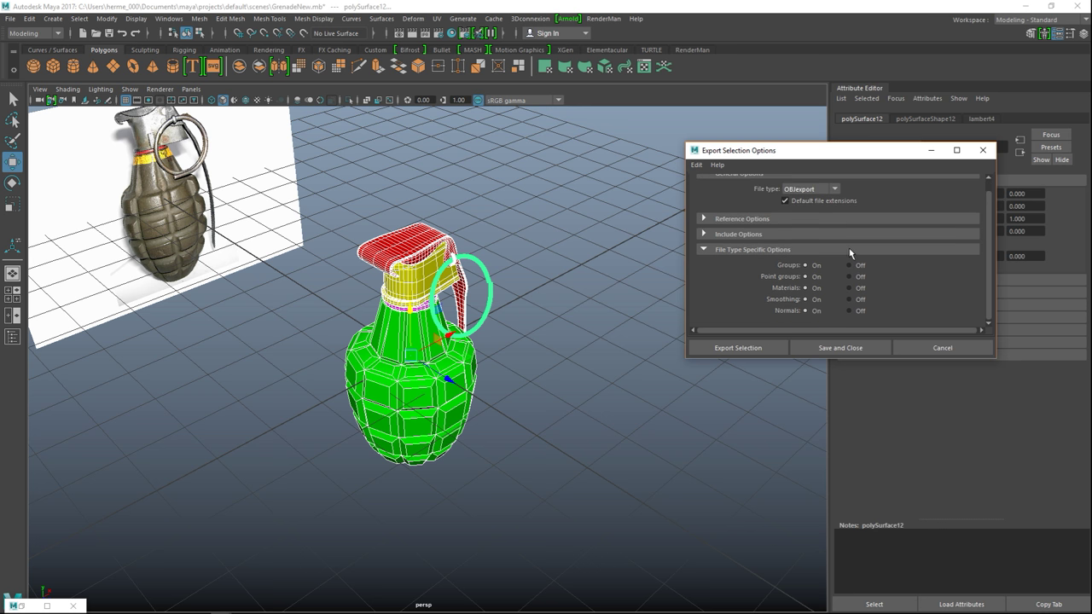
{"action": "left_click", "coordinate": [755, 348]}
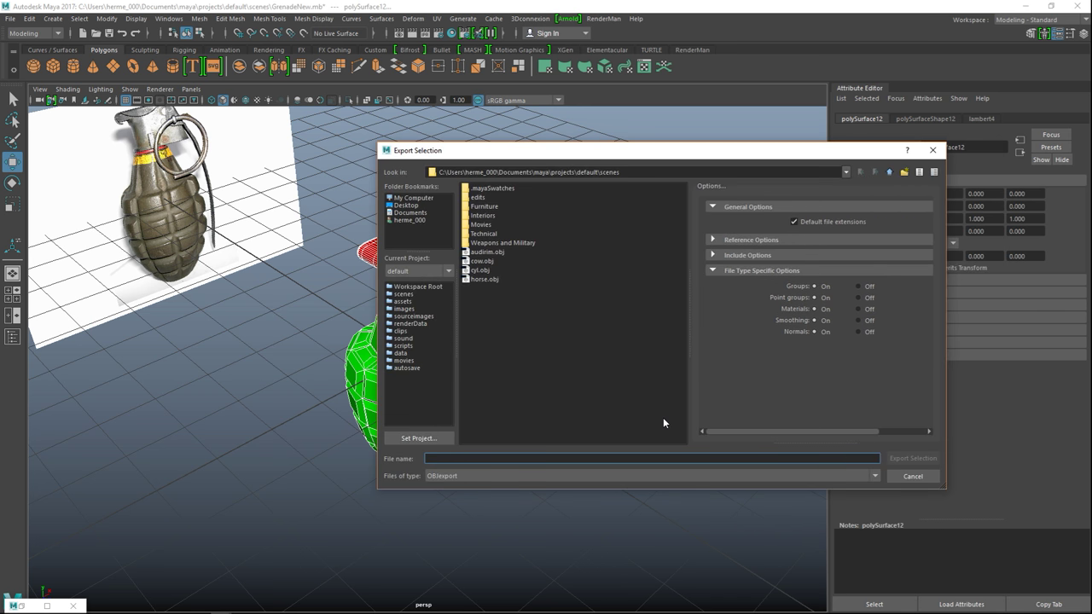
{"action": "type", "text": "GrenadeOBJ"}
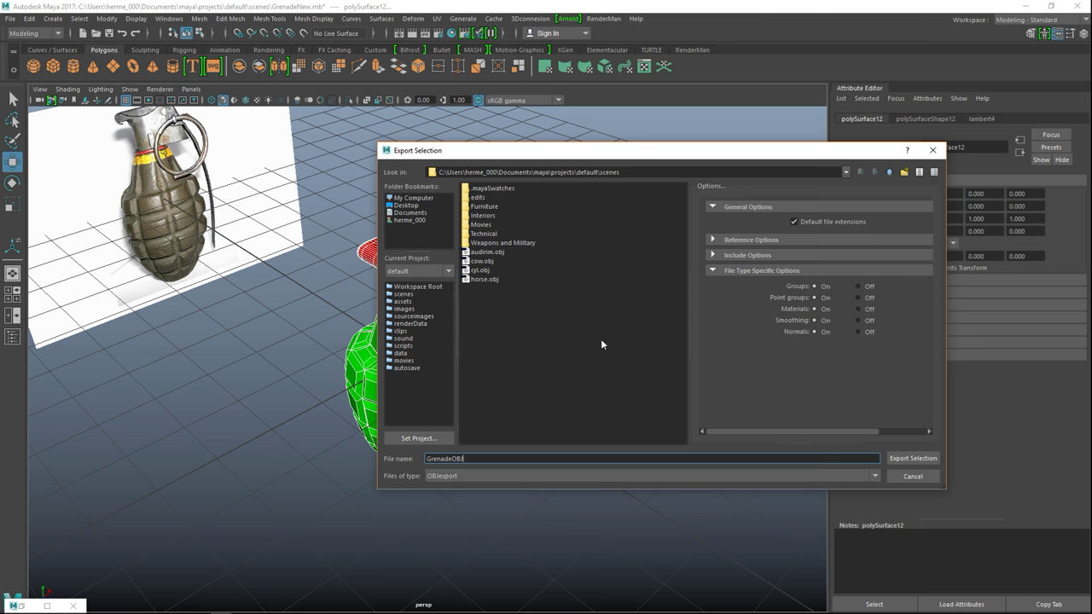
{"action": "left_click", "coordinate": [415, 209]}
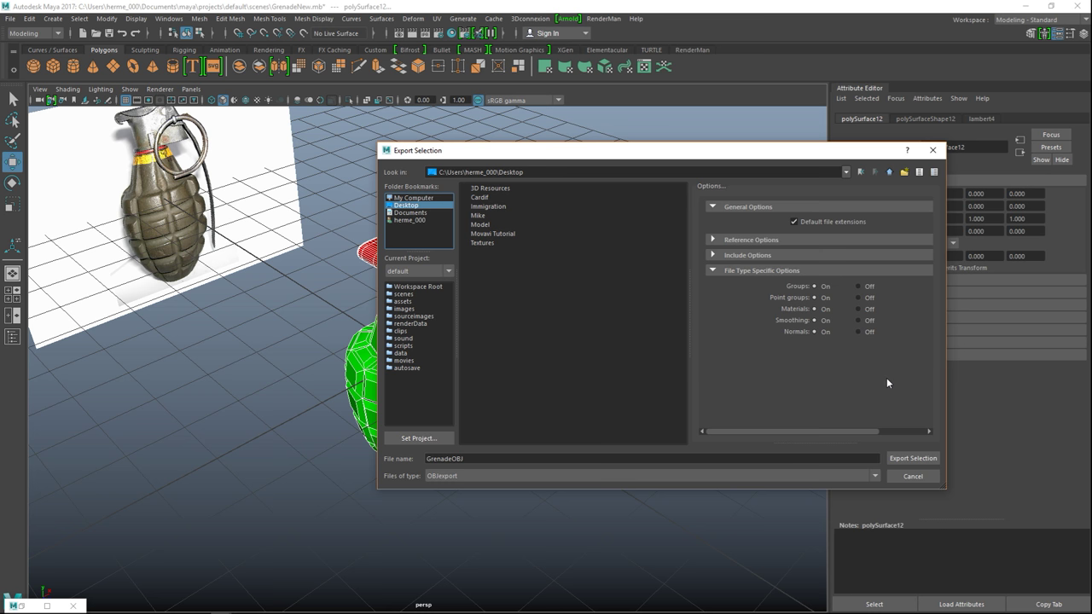
{"action": "left_click", "coordinate": [913, 459]}
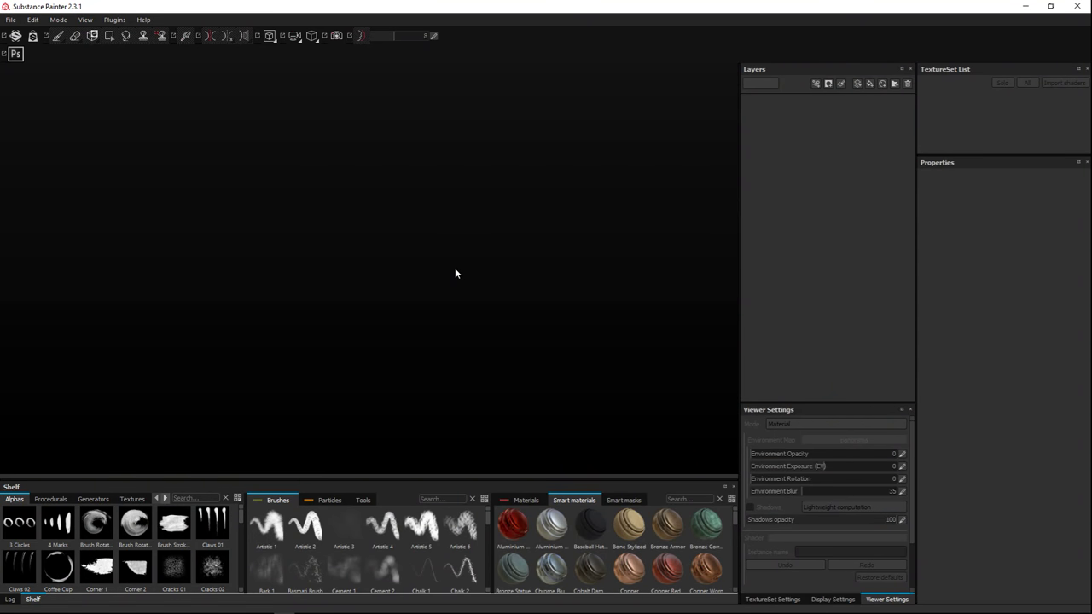
Switch to Substance Painter and create a new project from the pbr-metal-rough template with the GrenadeOBJ.obj mesh.
{"action": "left_click", "coordinate": [11, 19]}
{"action": "left_click", "coordinate": [28, 34]}
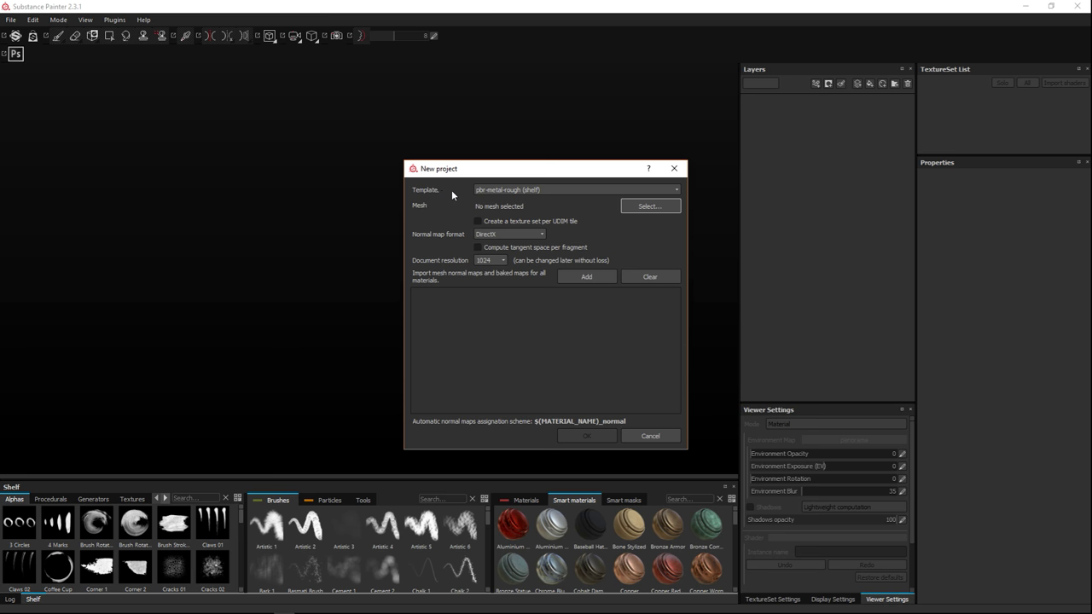
{"action": "left_click", "coordinate": [637, 210]}
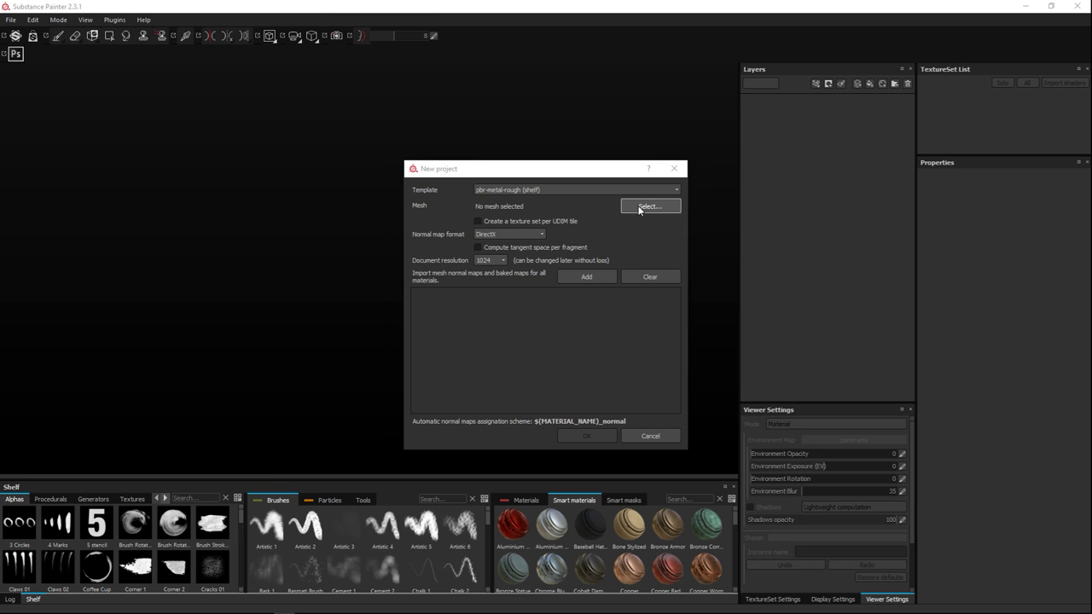
{"action": "left_click", "coordinate": [834, 256]}
{"action": "left_click", "coordinate": [858, 466]}
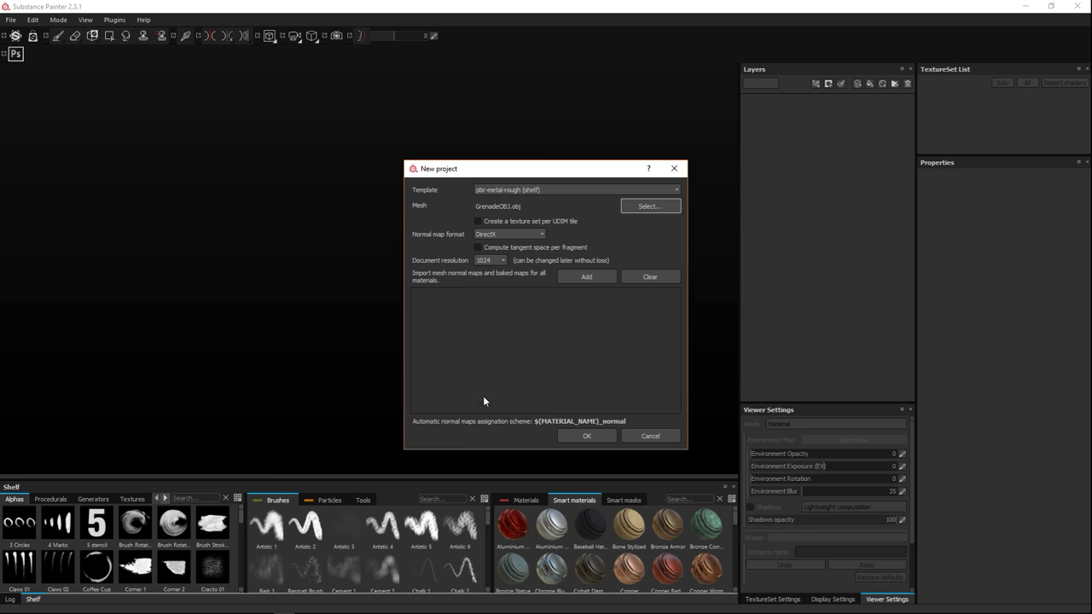
{"action": "left_click", "coordinate": [586, 436]}
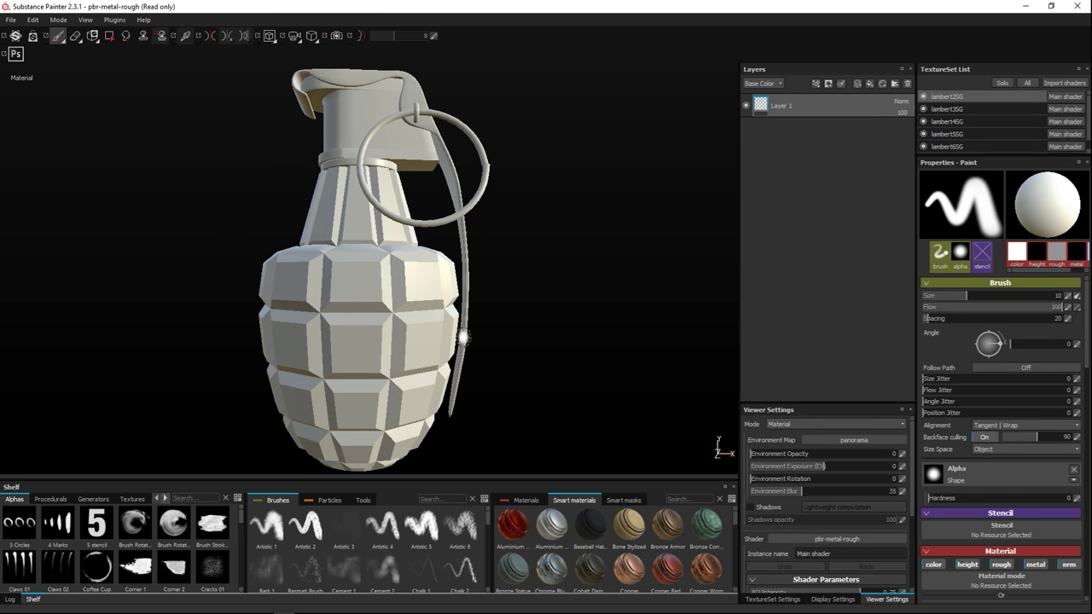
Examine the imported grenade from several angles and look through the viewer and shader parameters.
{"action": "right_click_drag", "start_coordinate": [465, 334], "coordinate": [498, 307], "text": "alt"}
{"action": "left_click_drag", "start_coordinate": [497, 307], "coordinate": [458, 283], "text": "alt"}
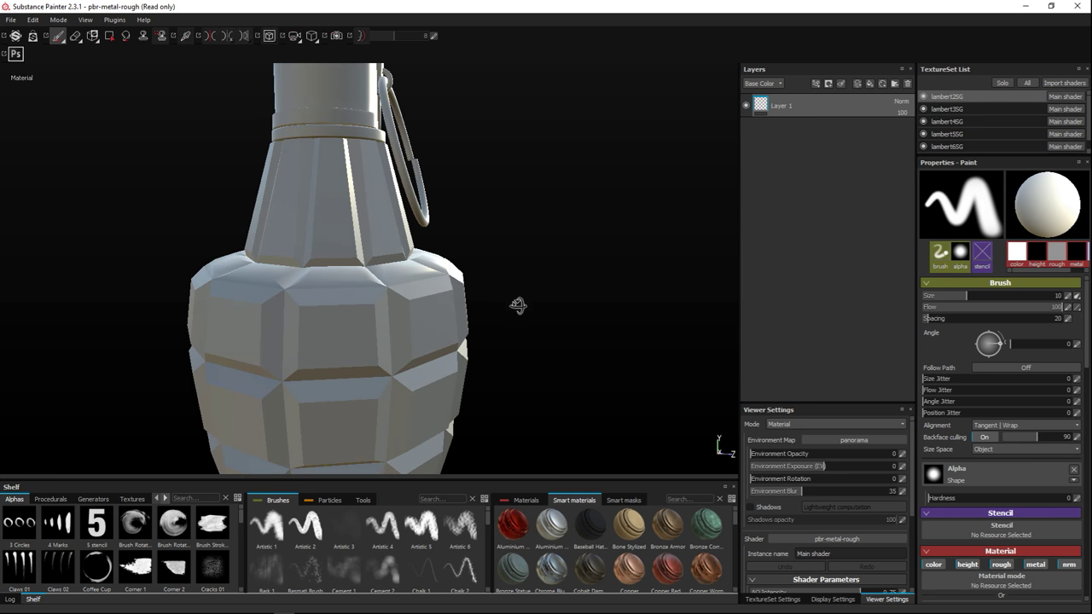
{"action": "left_click_drag", "start_coordinate": [541, 295], "coordinate": [531, 319], "text": "alt"}
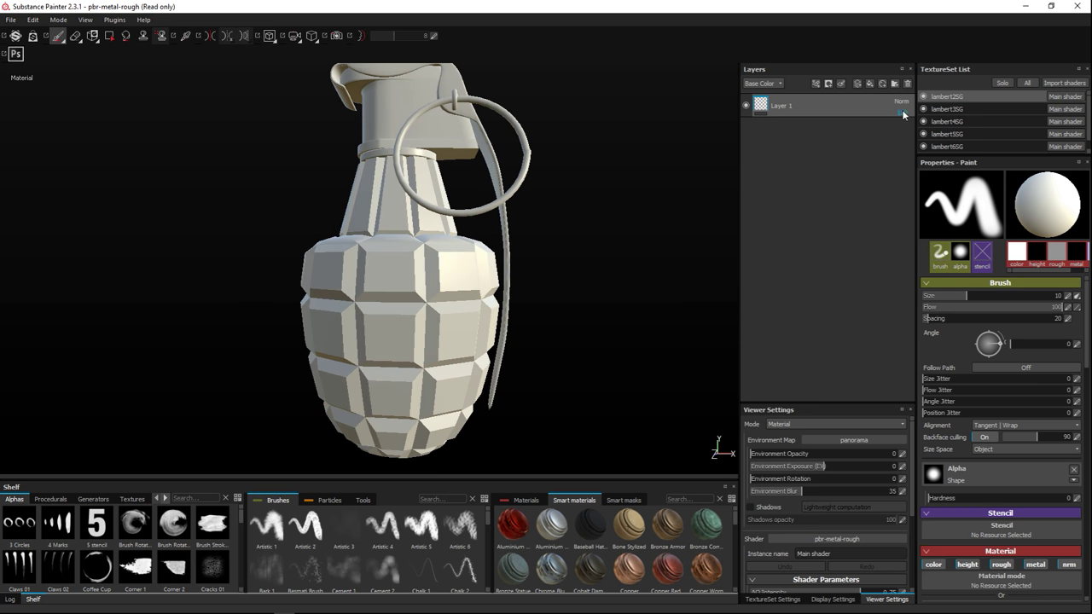
{"action": "scroll", "coordinate": [556, 295], "scroll_direction": "up", "scroll_amount": 3}
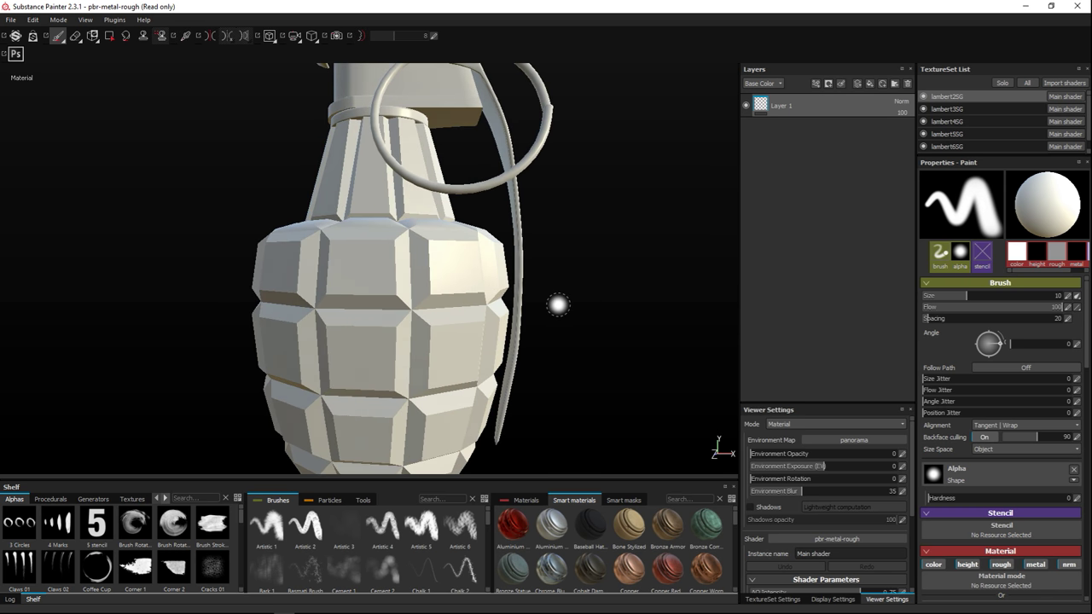
{"action": "scroll", "coordinate": [558, 304], "scroll_direction": "down", "scroll_amount": 5}
{"action": "left_click_drag", "start_coordinate": [563, 307], "coordinate": [587, 320], "text": "alt"}
{"action": "scroll", "coordinate": [875, 501], "scroll_direction": "down", "scroll_amount": 5}
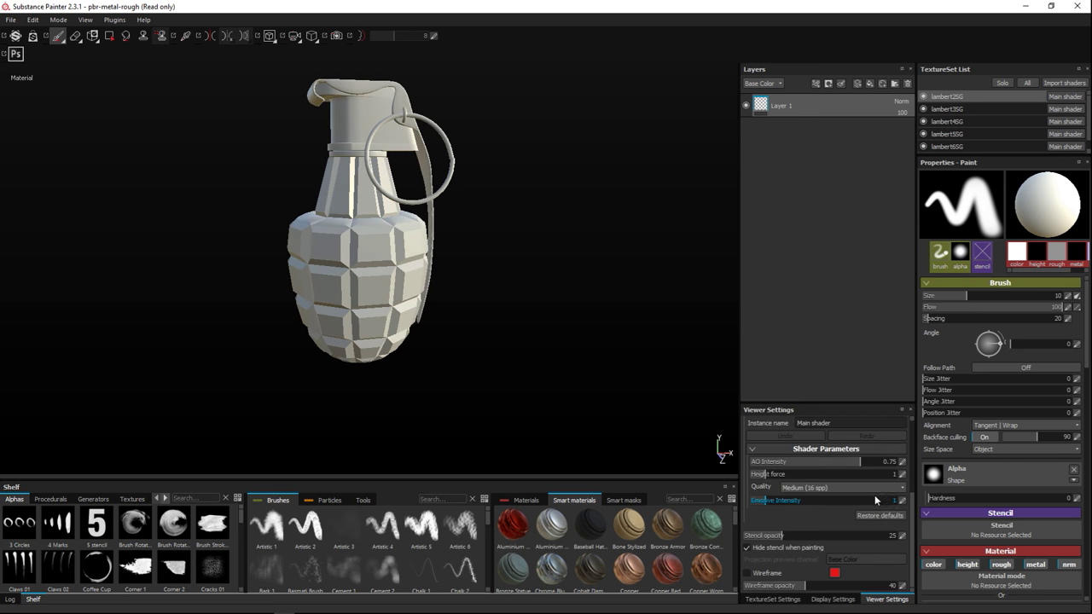
{"action": "scroll", "coordinate": [874, 511], "scroll_direction": "up", "scroll_amount": 5}
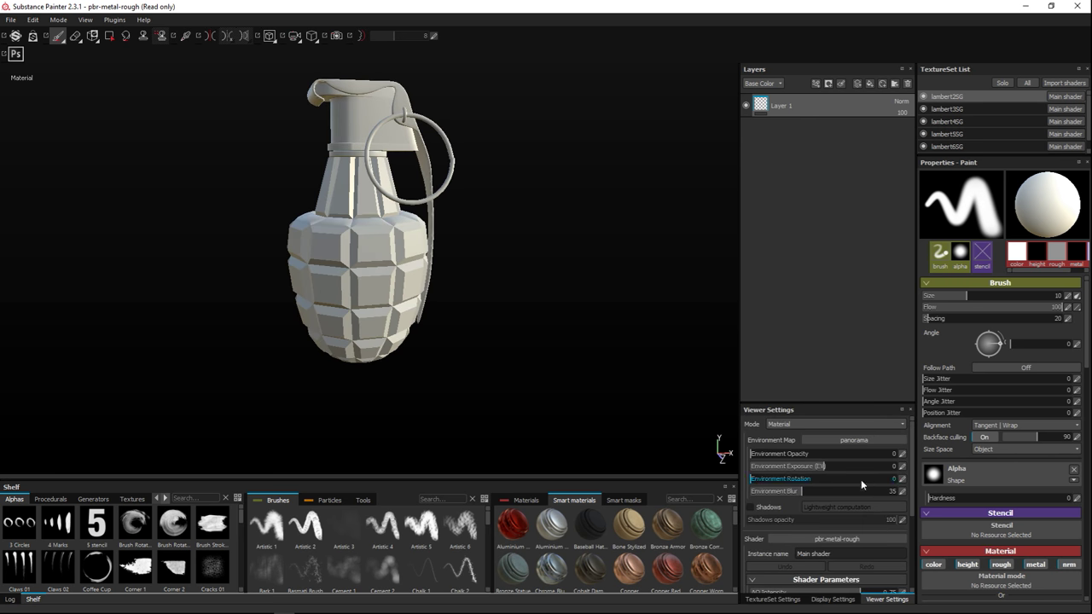
Reset the interface layout and bake all additional maps for every texture set at 1024x1024.
{"action": "left_click", "coordinate": [87, 20]}
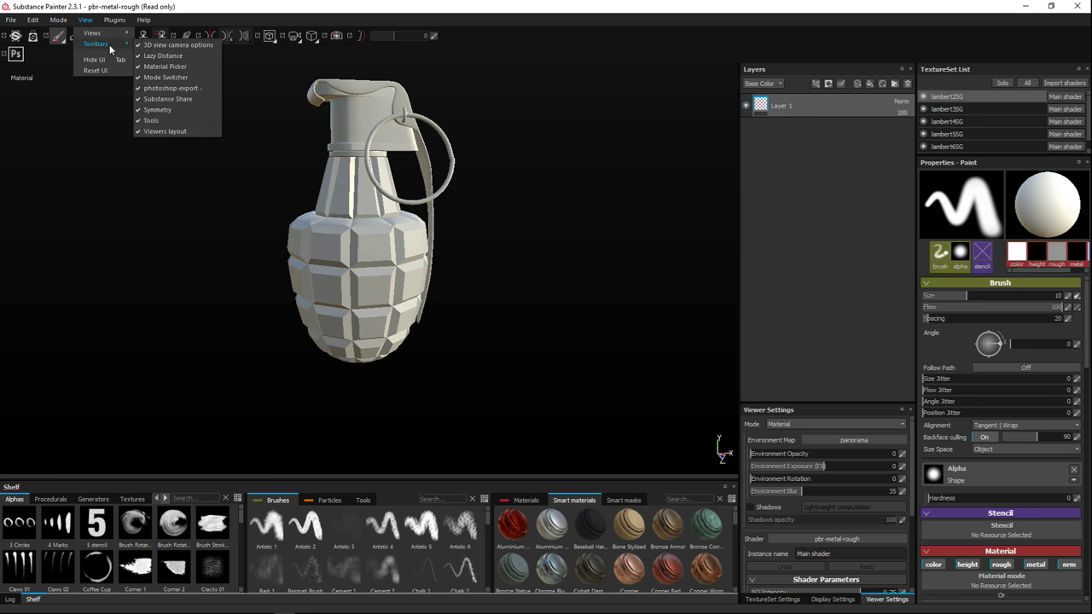
{"action": "left_click", "coordinate": [102, 71]}
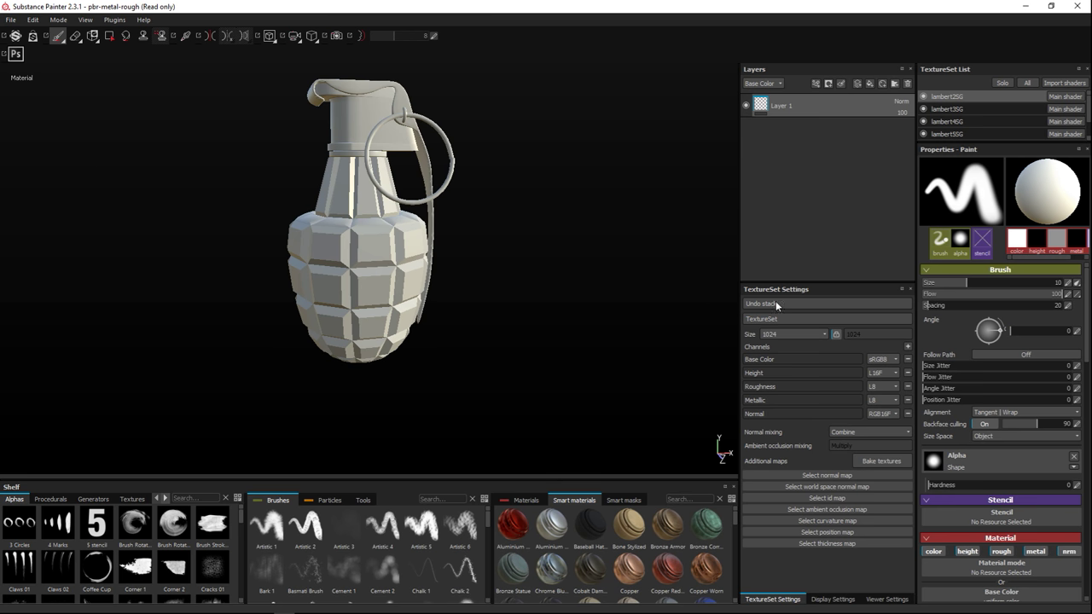
{"action": "left_click", "coordinate": [888, 460]}
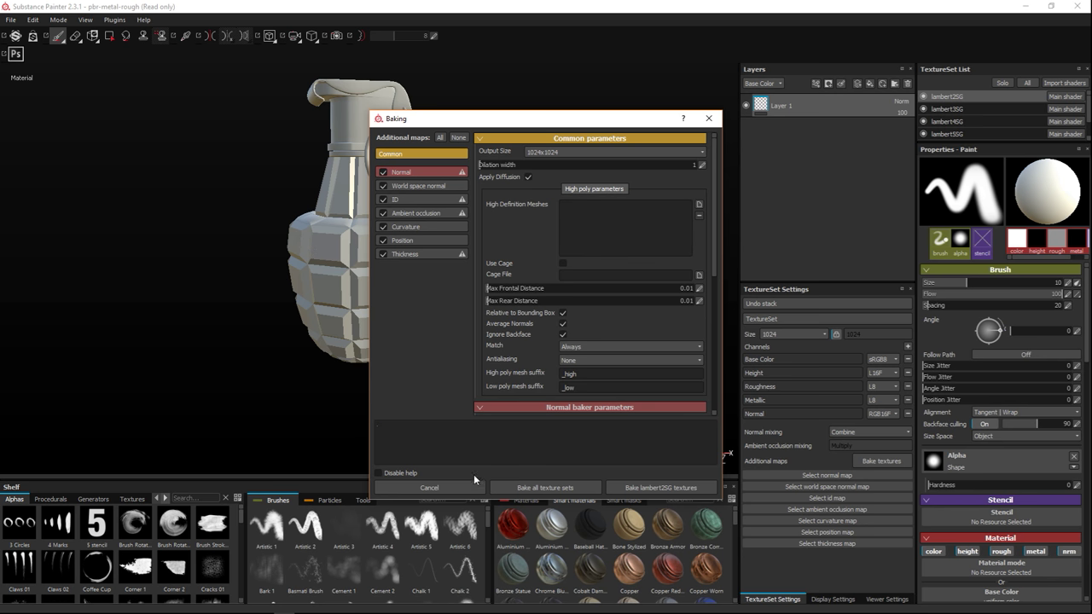
{"action": "left_click", "coordinate": [564, 489]}
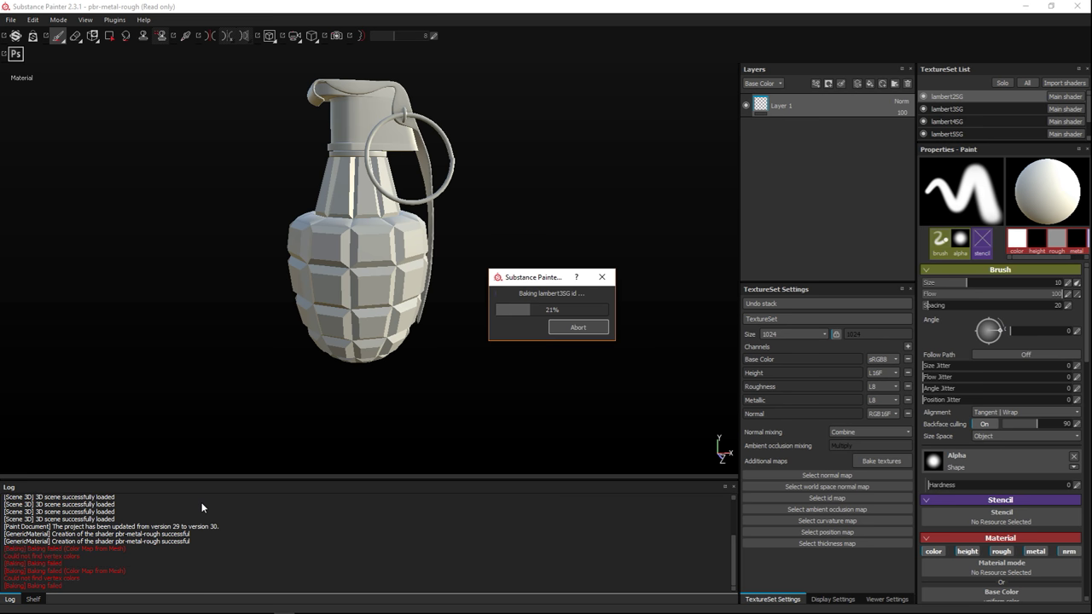
{"action": "key", "text": "F9"}
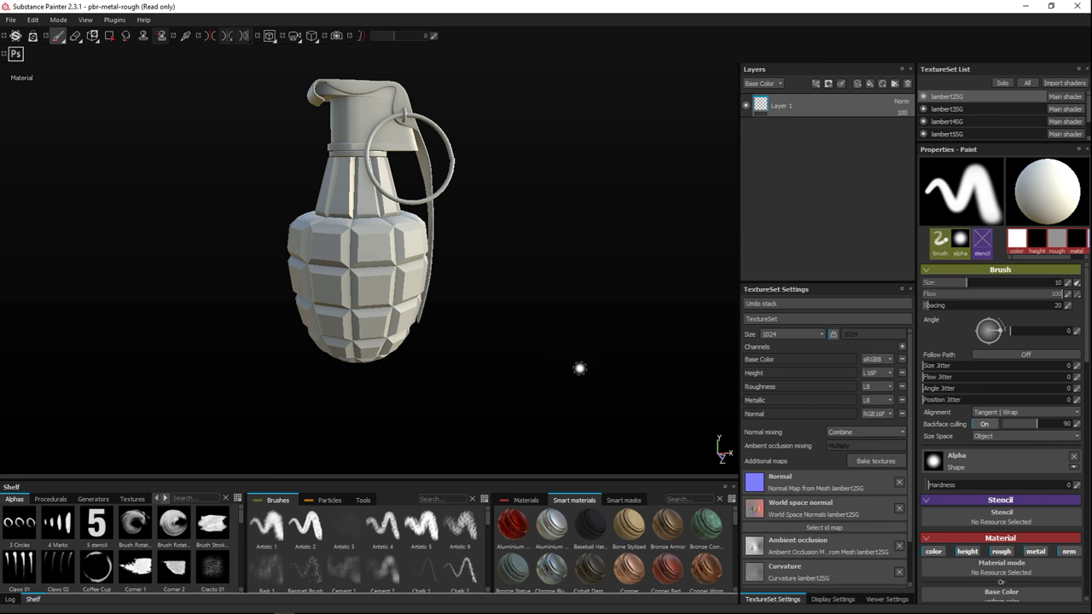
Hide every texture set except lambert6SG to isolate the thin band between the housing and the body.
{"action": "mouse_move", "coordinate": [558, 366]}
{"action": "left_mouse_down", "text": "alt"}
{"action": "mouse_move", "coordinate": [572, 361]}
{"action": "mouse_move", "coordinate": [527, 375]}
{"action": "mouse_move", "coordinate": [487, 368]}
{"action": "mouse_move", "coordinate": [497, 412]}
{"action": "mouse_move", "coordinate": [477, 426]}
{"action": "mouse_move", "coordinate": [626, 358]}
{"action": "mouse_move", "coordinate": [612, 388]}
{"action": "mouse_move", "coordinate": [581, 382]}
{"action": "left_mouse_up", "text": "alt"}
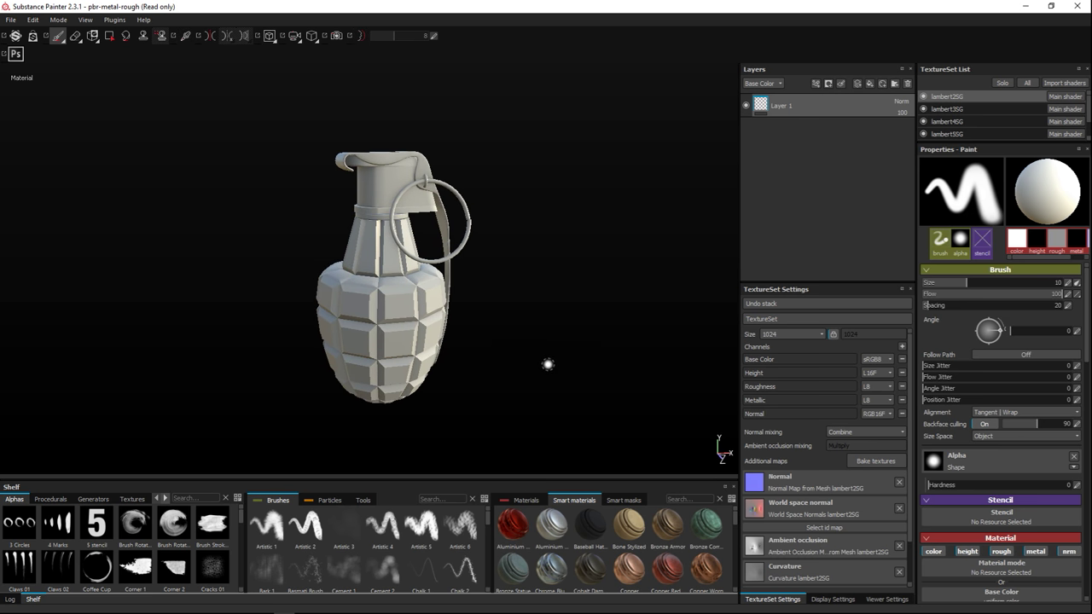
{"action": "left_click", "coordinate": [923, 97]}
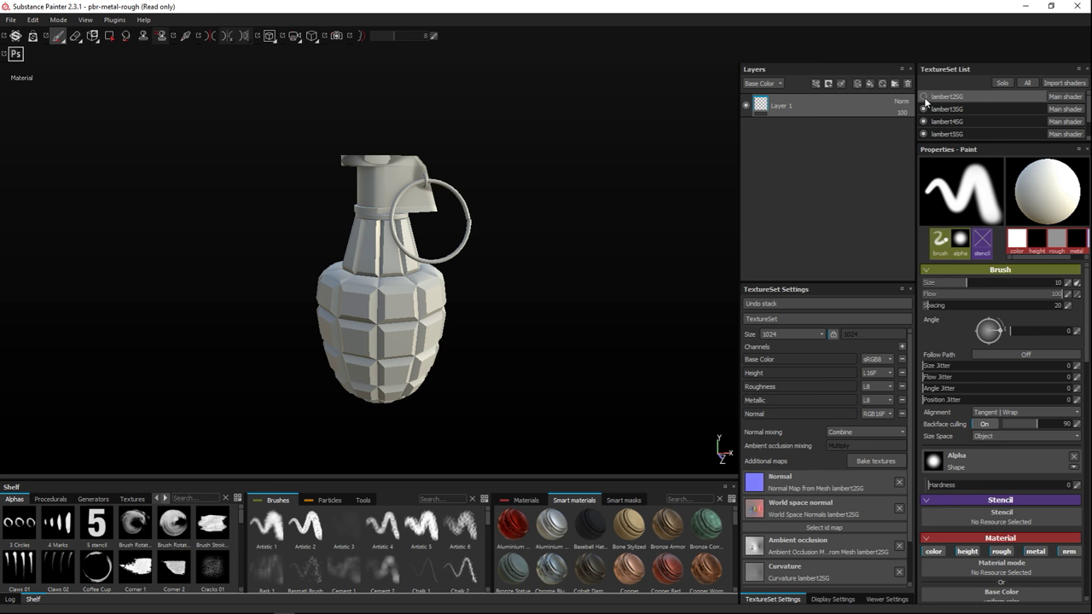
{"action": "left_click", "coordinate": [923, 110]}
{"action": "left_click", "coordinate": [924, 123]}
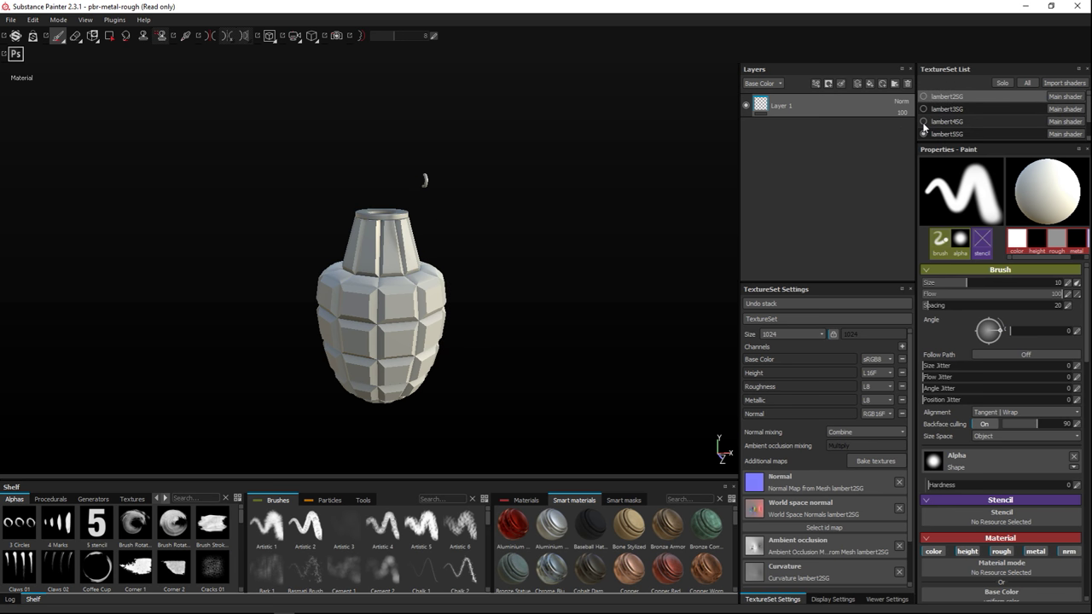
{"action": "left_click", "coordinate": [923, 133]}
{"action": "scroll", "coordinate": [947, 126], "scroll_direction": "down", "scroll_amount": 2}
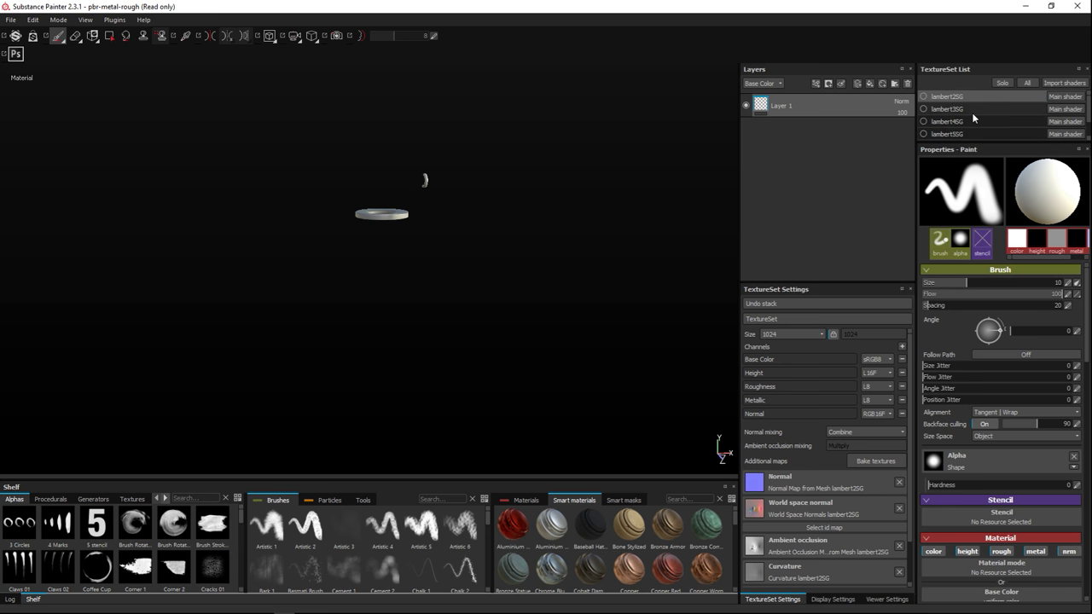
{"action": "left_click", "coordinate": [923, 123]}
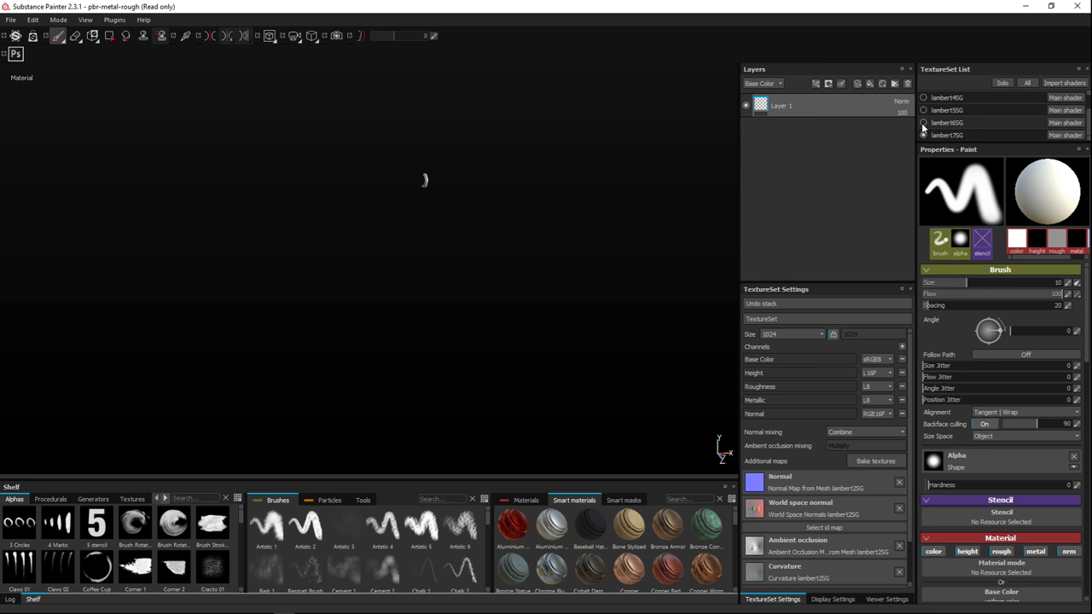
{"action": "left_click", "coordinate": [923, 123]}
{"action": "left_click", "coordinate": [923, 135]}
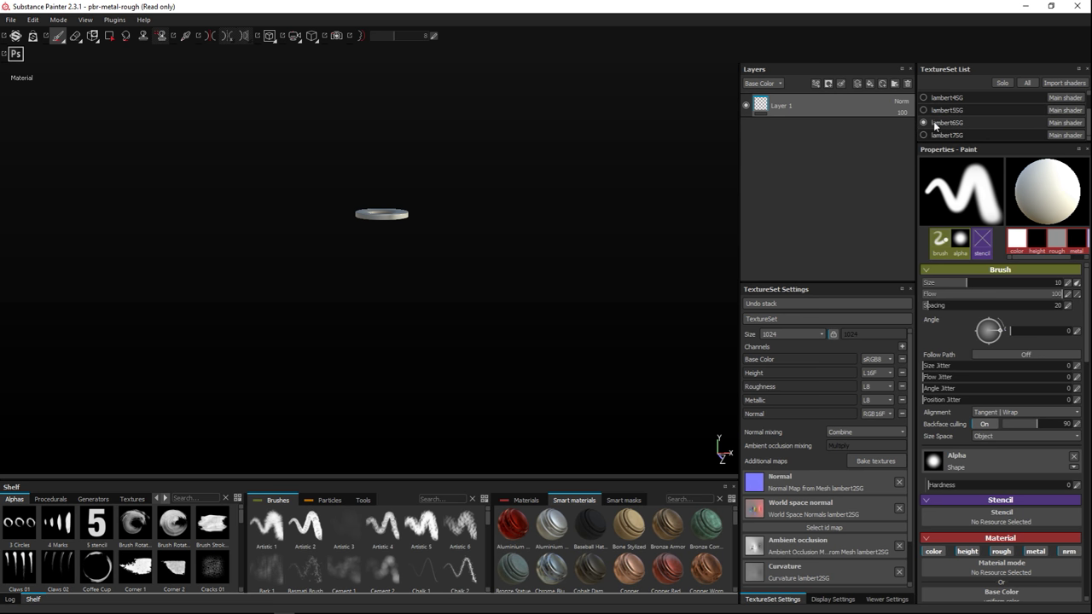
{"action": "left_click", "coordinate": [924, 123]}
{"action": "left_click", "coordinate": [924, 123]}
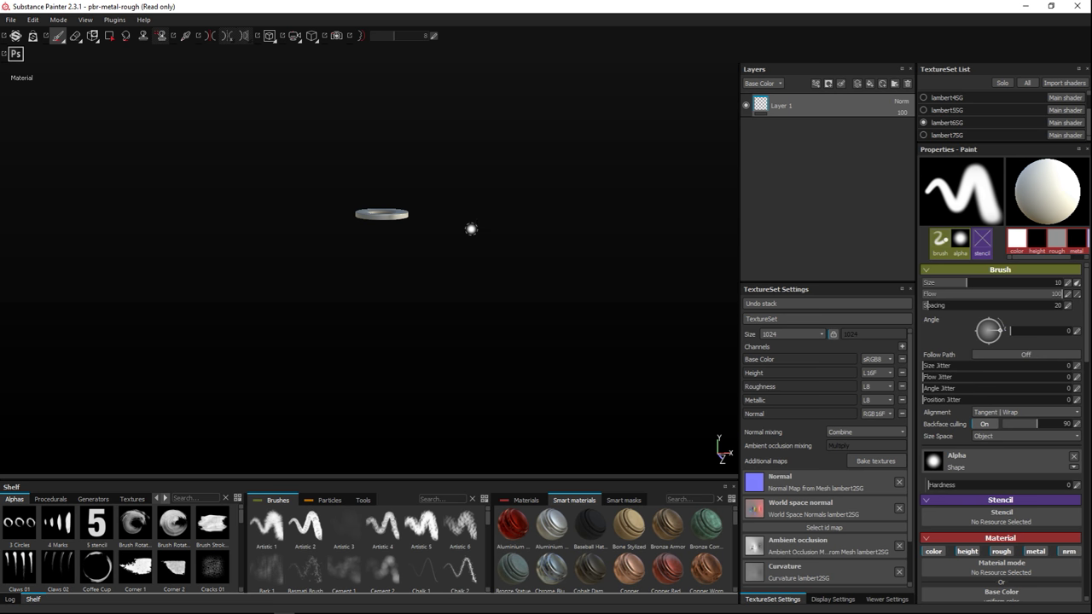
Find the Painted steel material and add it to the lambert6SG texture set as a fill layer below Layer 1.
{"action": "left_click_drag", "start_coordinate": [404, 237], "coordinate": [531, 341], "text": "alt"}
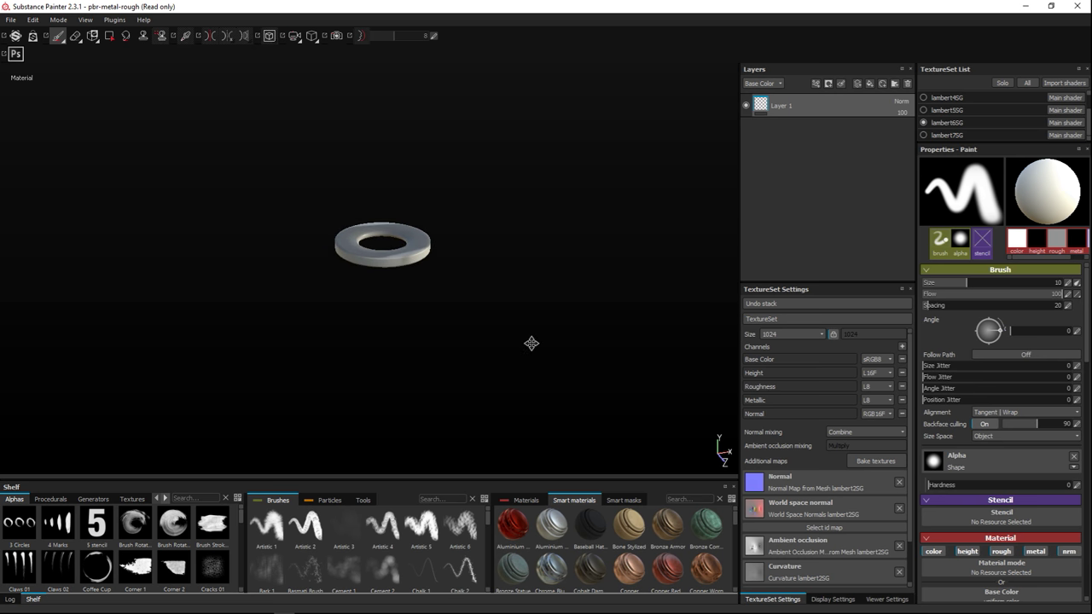
{"action": "left_click", "coordinate": [959, 122]}
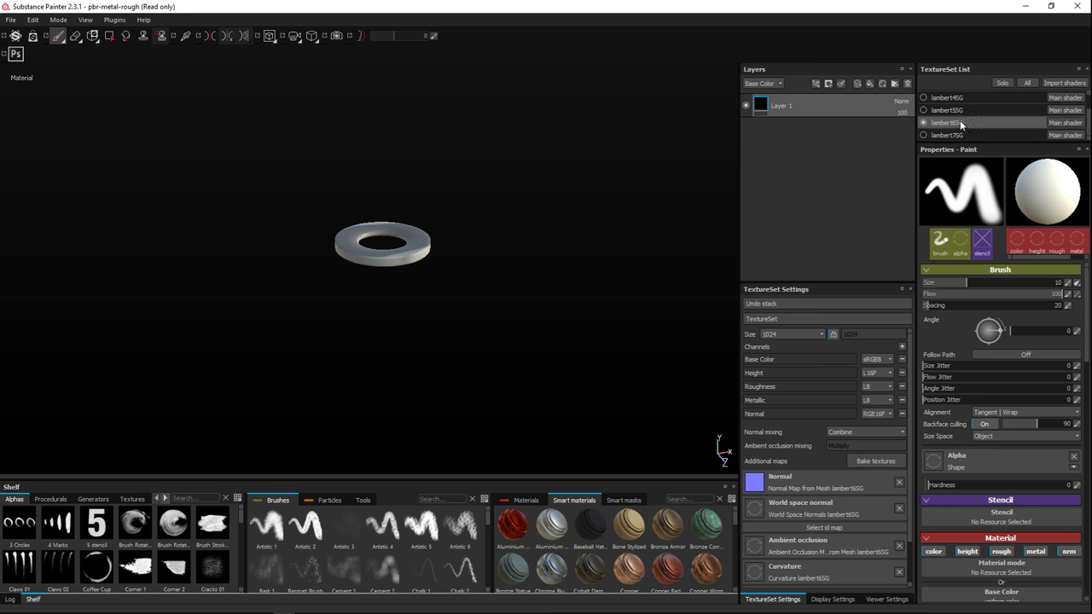
{"action": "left_click", "coordinate": [524, 500]}
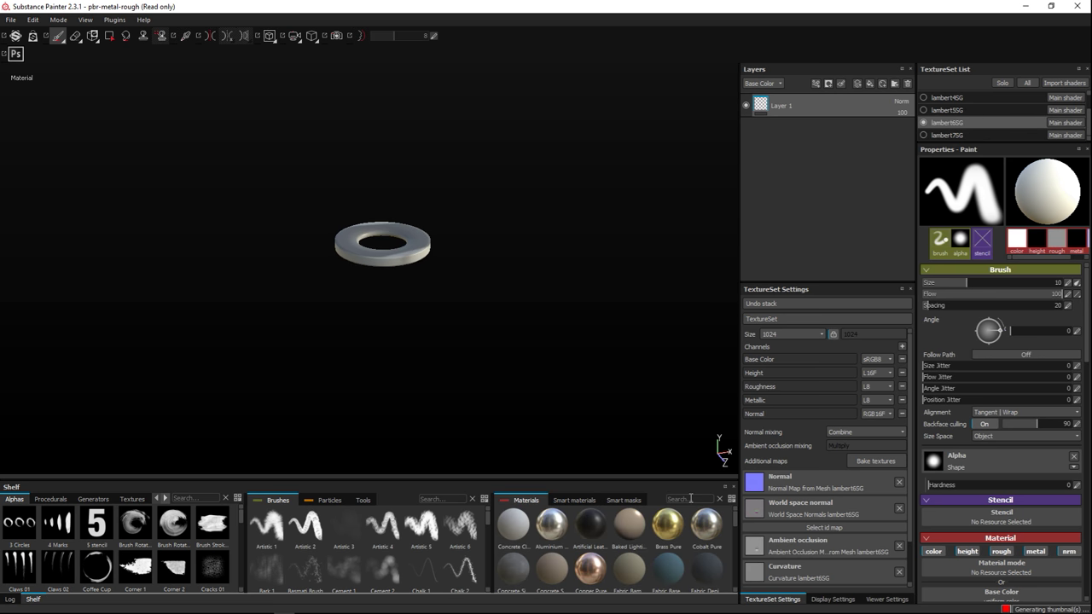
{"action": "type", "text": "painte"}
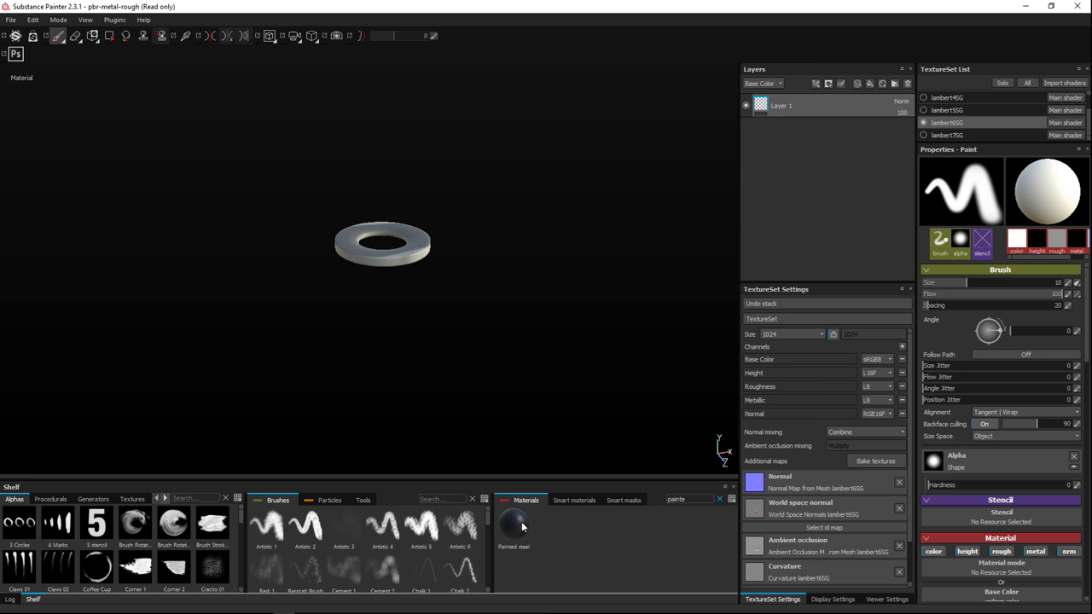
{"action": "mouse_move", "coordinate": [512, 532]}
{"action": "left_mouse_down"}
{"action": "mouse_move", "coordinate": [546, 526]}
{"action": "mouse_move", "coordinate": [738, 324]}
{"action": "mouse_move", "coordinate": [794, 177]}
{"action": "left_mouse_up"}
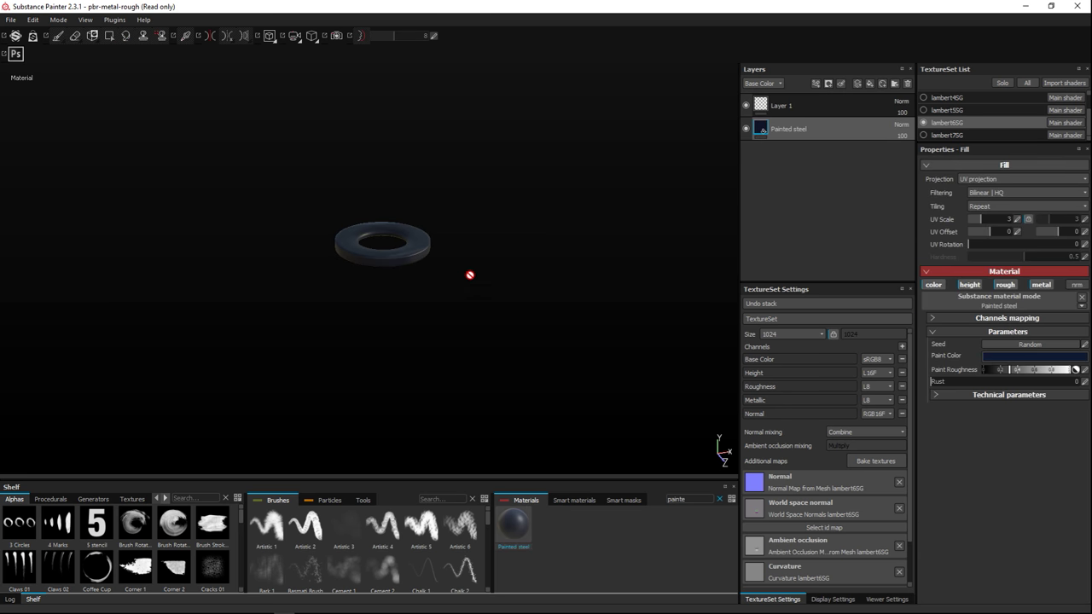
Set the thin band's paint color to bright red, RGB 1.000, 0.156, 0.156, with full brightness.
{"action": "left_click", "coordinate": [1015, 355]}
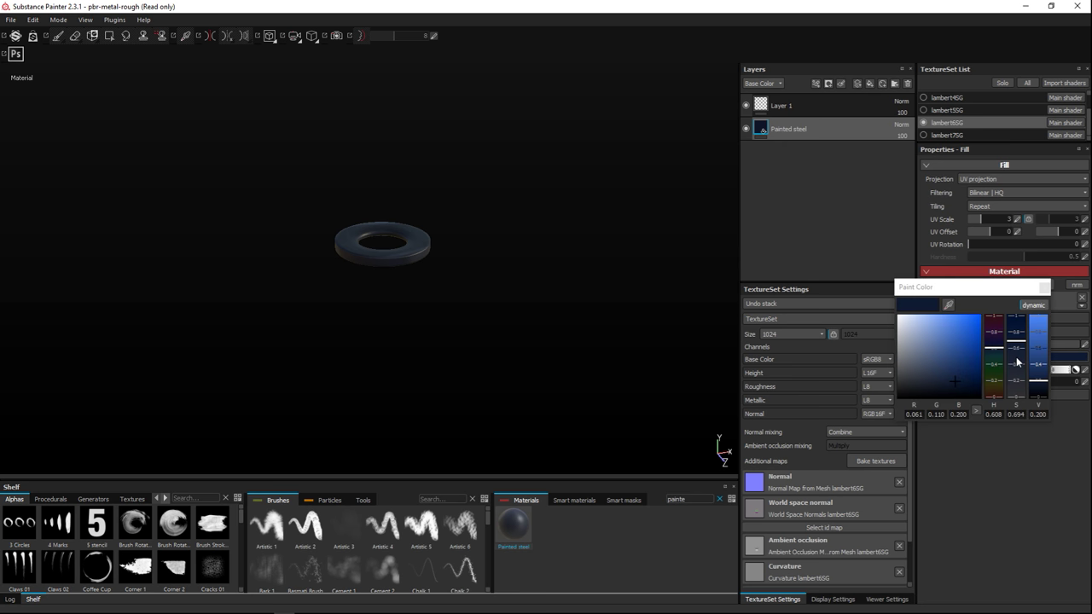
{"action": "mouse_move", "coordinate": [1001, 372]}
{"action": "left_mouse_down"}
{"action": "mouse_move", "coordinate": [994, 328]}
{"action": "mouse_move", "coordinate": [946, 348]}
{"action": "mouse_move", "coordinate": [946, 373]}
{"action": "mouse_move", "coordinate": [957, 361]}
{"action": "left_mouse_up"}
{"action": "left_click_drag", "start_coordinate": [993, 325], "coordinate": [1003, 403]}
{"action": "mouse_move", "coordinate": [956, 349]}
{"action": "left_mouse_down"}
{"action": "mouse_move", "coordinate": [975, 339]}
{"action": "mouse_move", "coordinate": [967, 327]}
{"action": "left_mouse_up"}
{"action": "left_click_drag", "start_coordinate": [1041, 331], "coordinate": [1047, 318]}
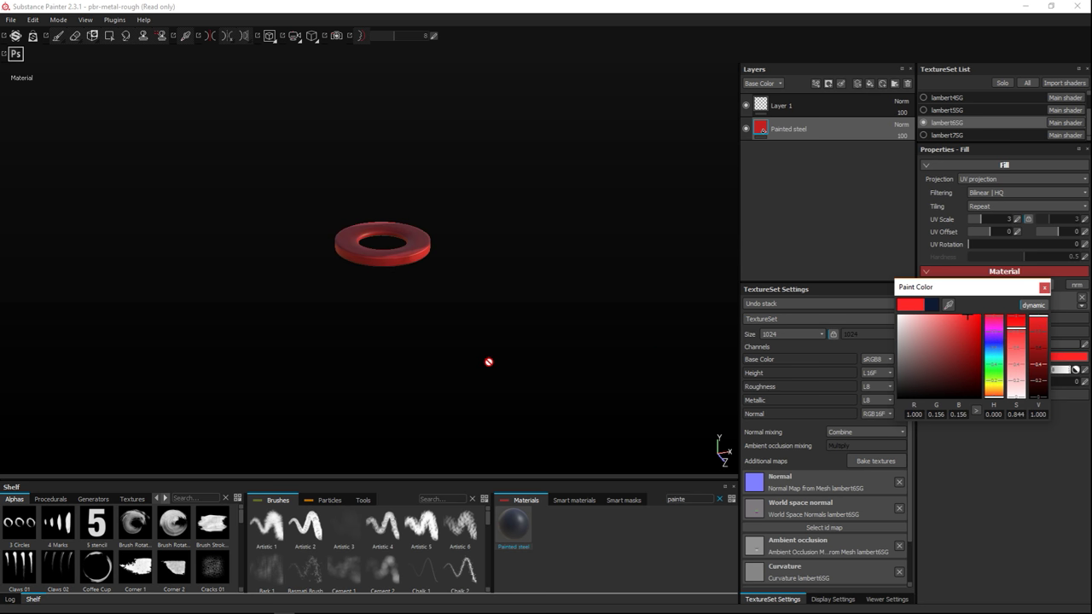
{"action": "mouse_move", "coordinate": [470, 348]}
{"action": "left_mouse_down", "text": "alt"}
{"action": "mouse_move", "coordinate": [529, 309]}
{"action": "mouse_move", "coordinate": [520, 319]}
{"action": "mouse_move", "coordinate": [455, 283]}
{"action": "mouse_move", "coordinate": [516, 331]}
{"action": "mouse_move", "coordinate": [524, 375]}
{"action": "mouse_move", "coordinate": [544, 378]}
{"action": "mouse_move", "coordinate": [522, 378]}
{"action": "mouse_move", "coordinate": [560, 383]}
{"action": "mouse_move", "coordinate": [543, 377]}
{"action": "left_mouse_up", "text": "alt"}
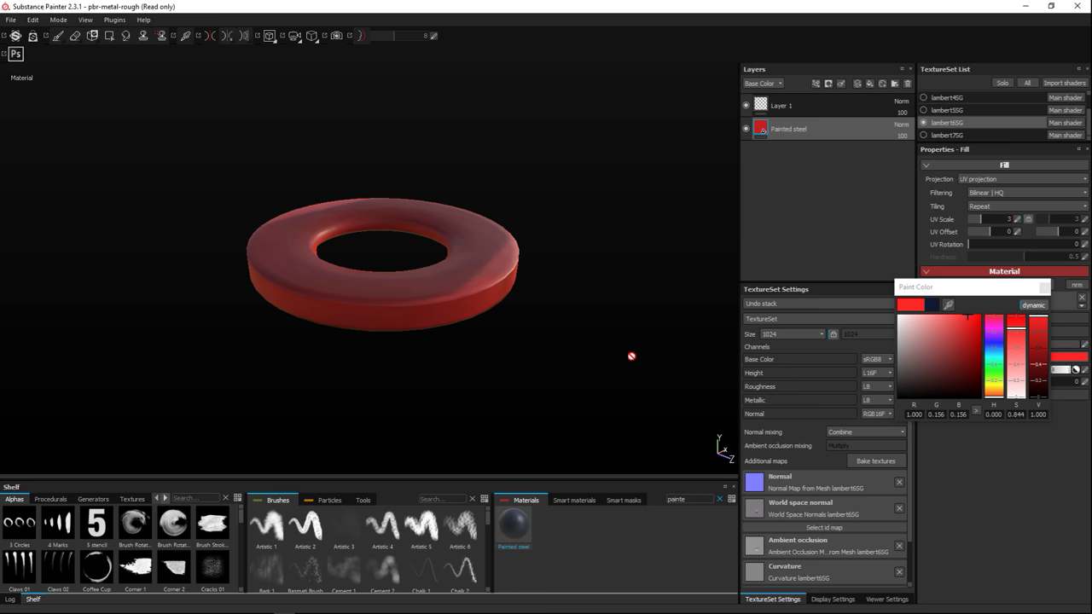
{"action": "left_click", "coordinate": [1044, 288]}
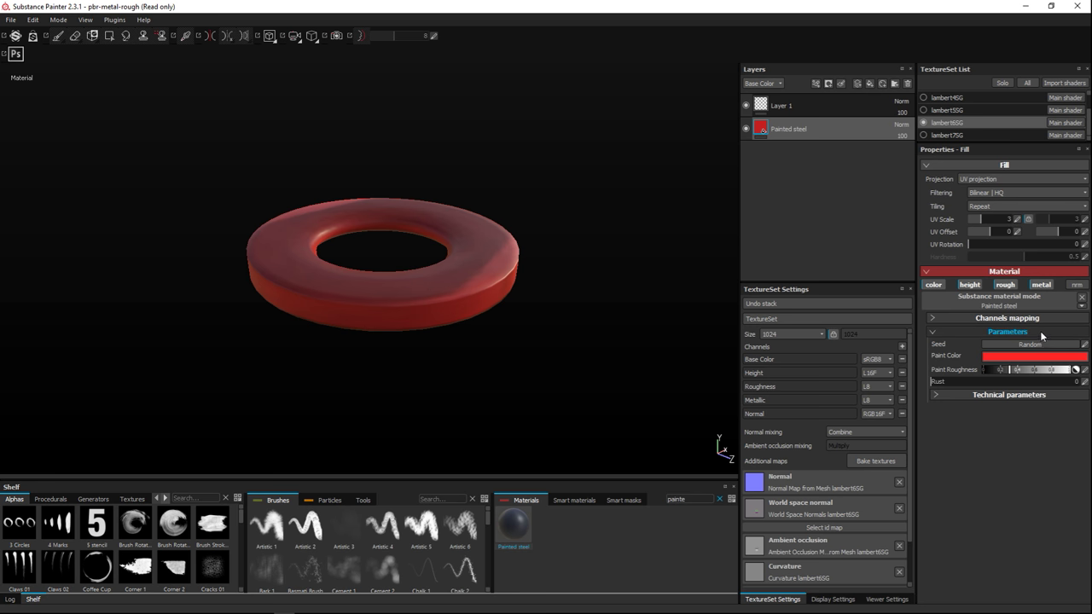
Raise the thin band's paint roughness for a more matte finish and set its Rust to 0.33.
{"action": "mouse_move", "coordinate": [1013, 369]}
{"action": "left_mouse_down"}
{"action": "mouse_move", "coordinate": [1058, 372]}
{"action": "mouse_move", "coordinate": [1048, 375]}
{"action": "left_mouse_up"}
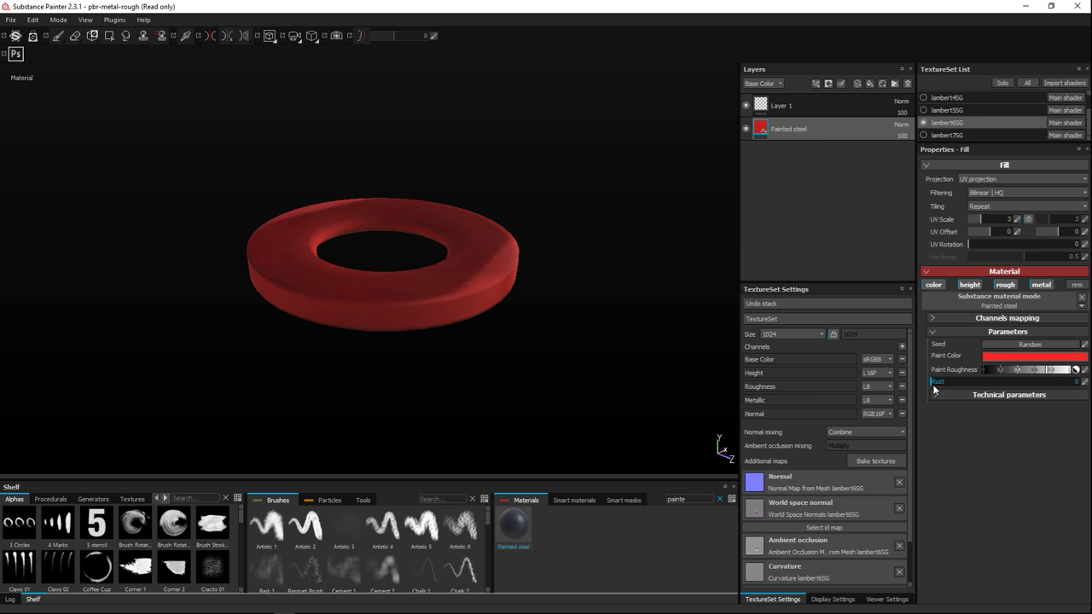
{"action": "left_click_drag", "start_coordinate": [936, 384], "coordinate": [994, 378]}
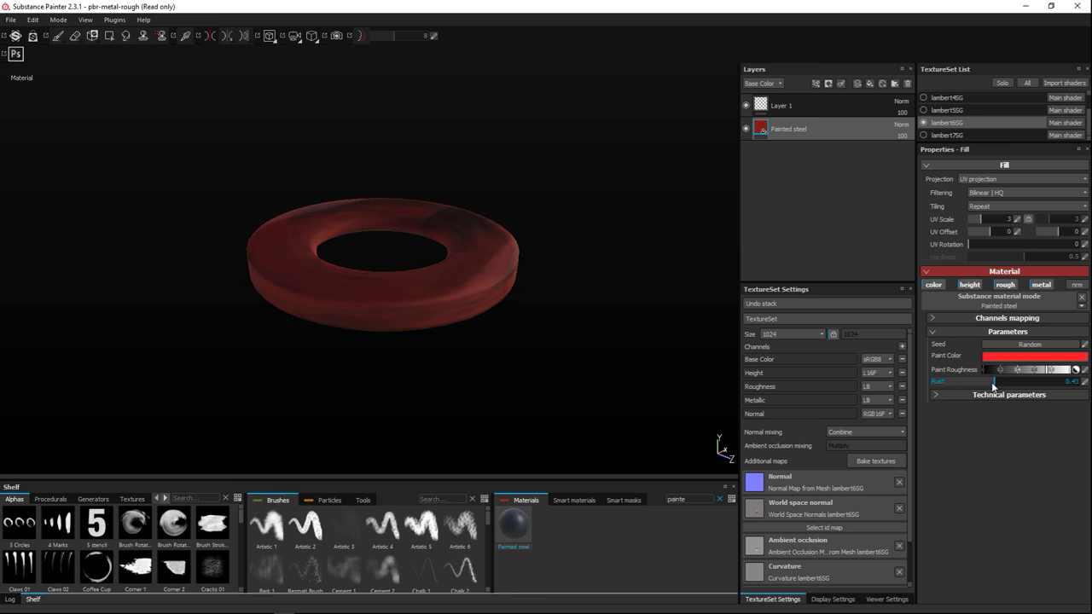
{"action": "left_click_drag", "start_coordinate": [994, 385], "coordinate": [980, 388]}
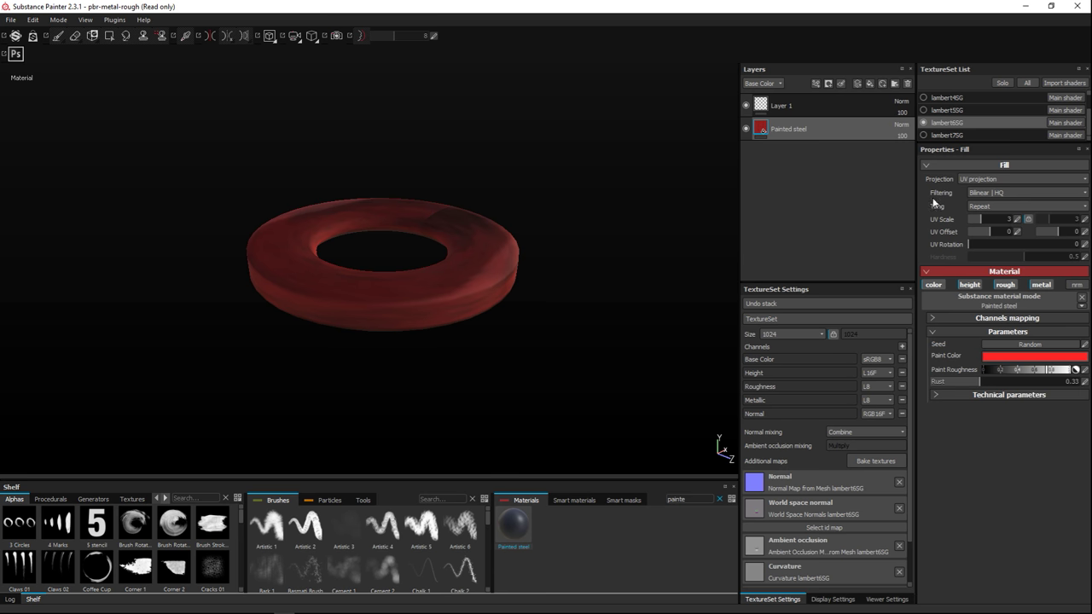
Isolate the pull ring by showing only the lambert4SG texture set, and make that set active.
{"action": "left_click", "coordinate": [923, 111]}
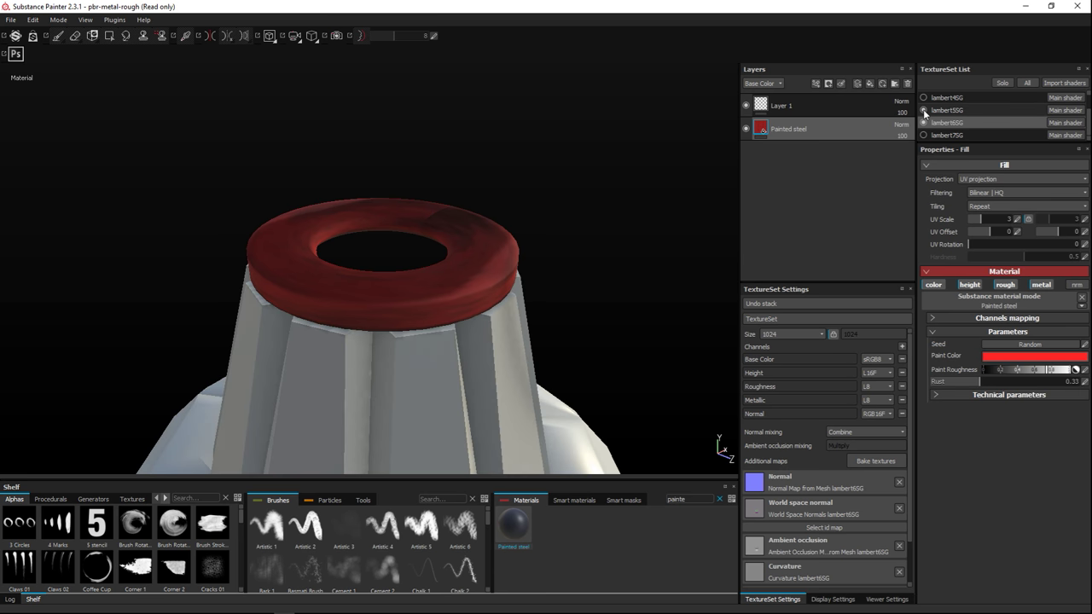
{"action": "left_click", "coordinate": [924, 122]}
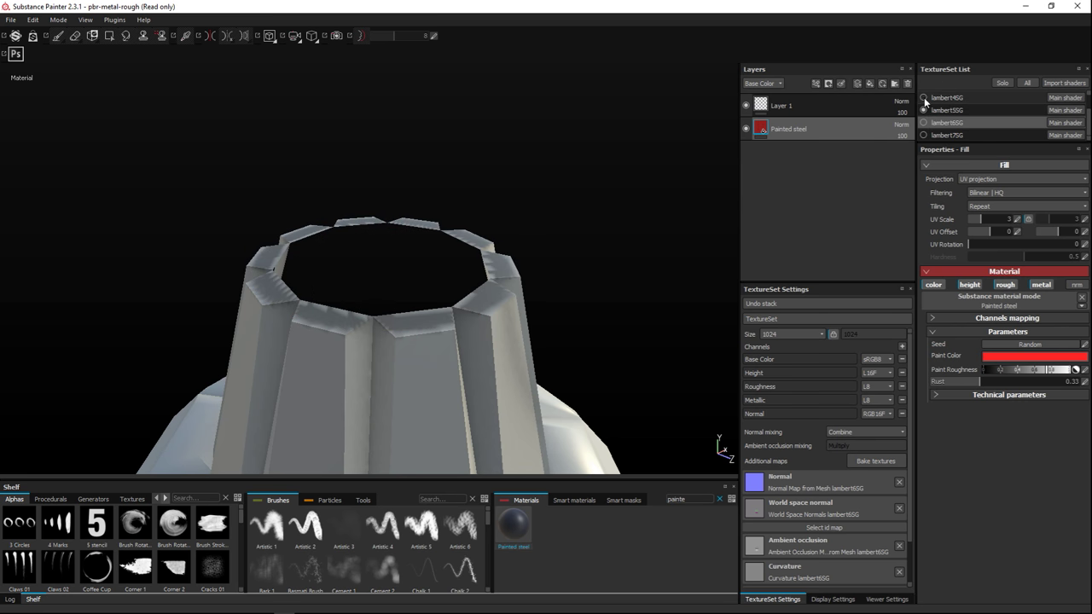
{"action": "left_click", "coordinate": [924, 98]}
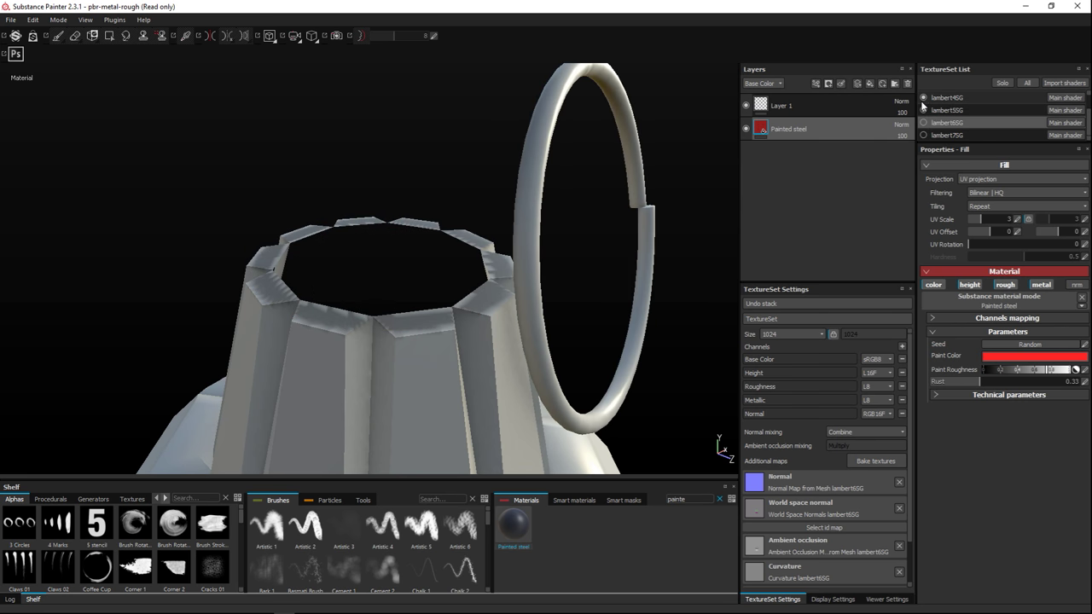
{"action": "left_click", "coordinate": [924, 110]}
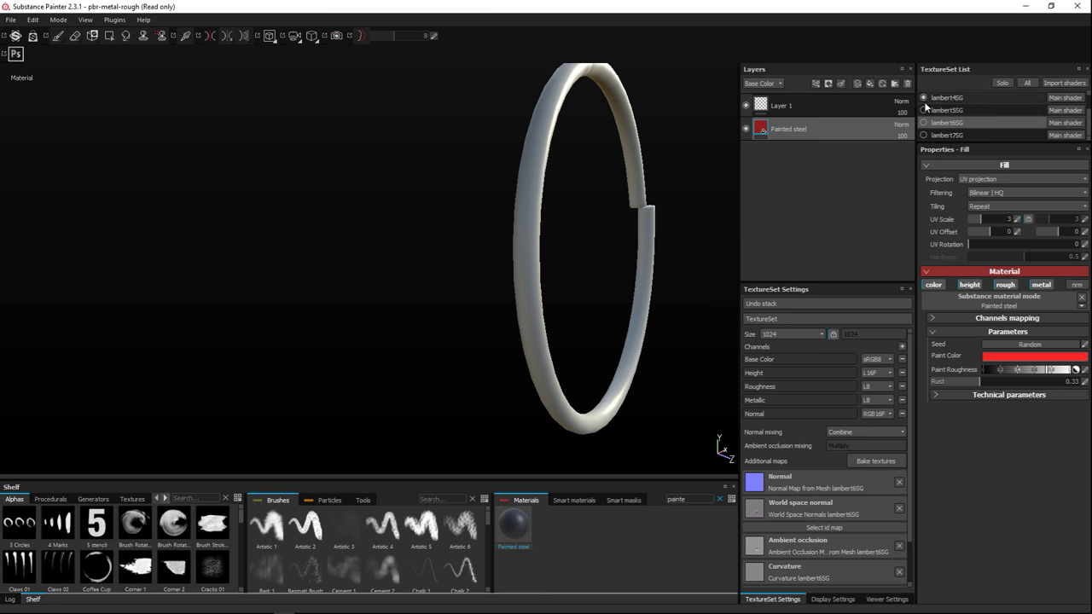
{"action": "left_click", "coordinate": [952, 99]}
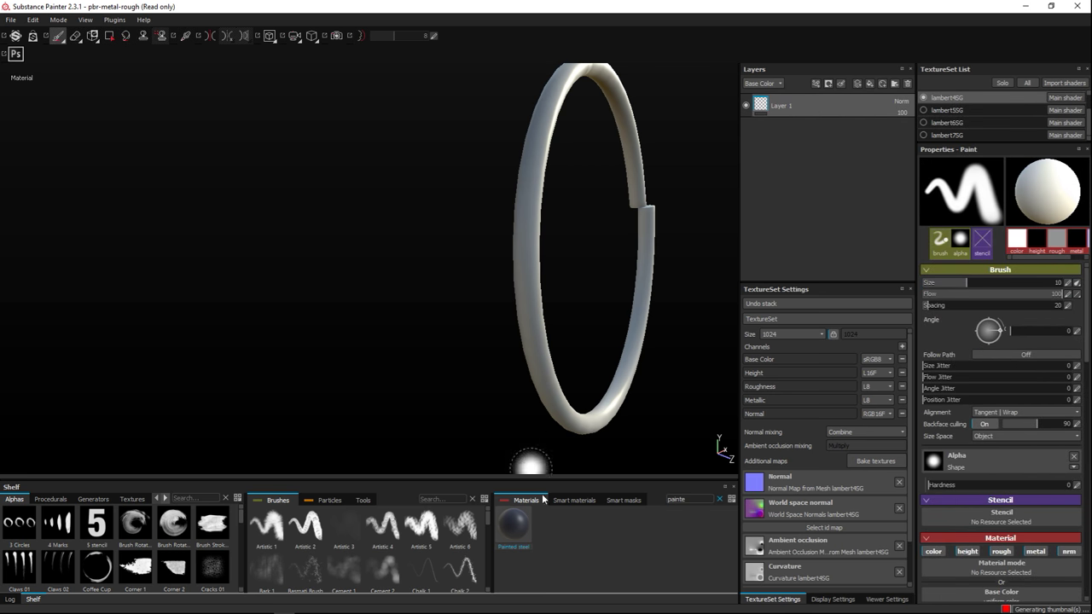
Search the materials for "steel" and add Steel Rough to the pull ring as a fill layer below Layer 1.
{"action": "key", "text": "BackSpace"}
{"action": "key", "text": "BackSpace"}
{"action": "key", "text": "BackSpace"}
{"action": "key", "text": "BackSpace"}
{"action": "key", "text": "BackSpace"}
{"action": "key", "text": "BackSpace"}
{"action": "type", "text": "steel"}
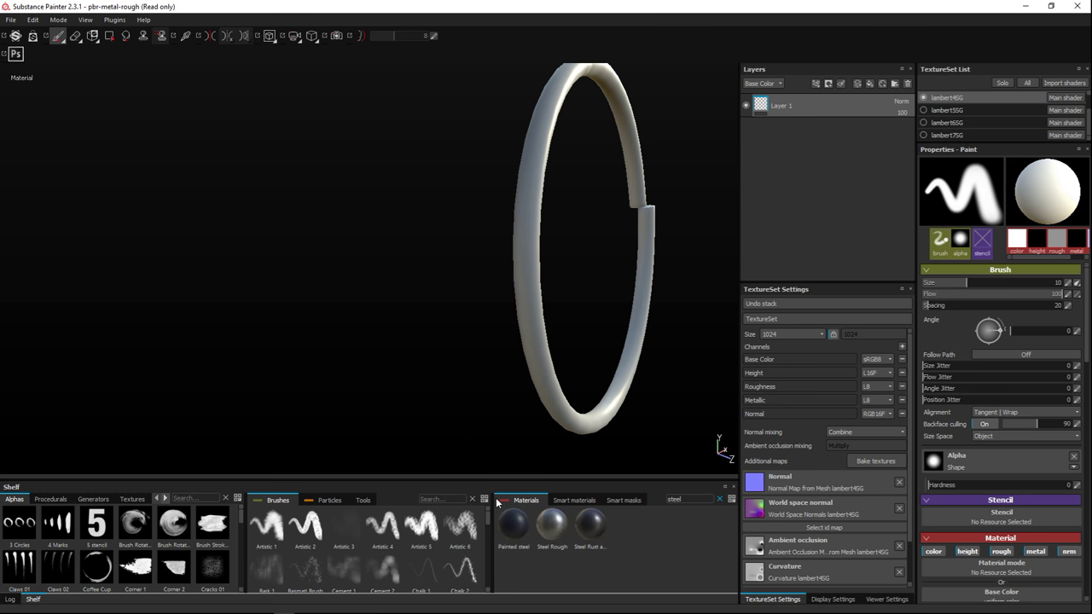
{"action": "left_click_drag", "start_coordinate": [550, 528], "coordinate": [794, 198]}
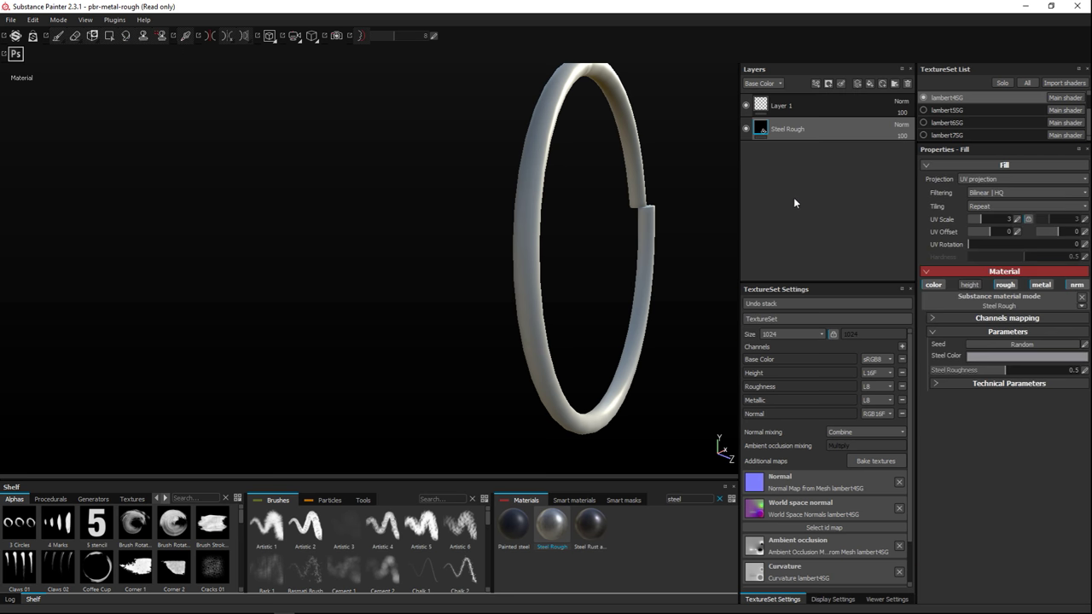
Try a Steel Roughness of 0.75 on the pull ring, then settle on 0.48.
{"action": "left_click_drag", "start_coordinate": [495, 273], "coordinate": [424, 298], "text": "alt"}
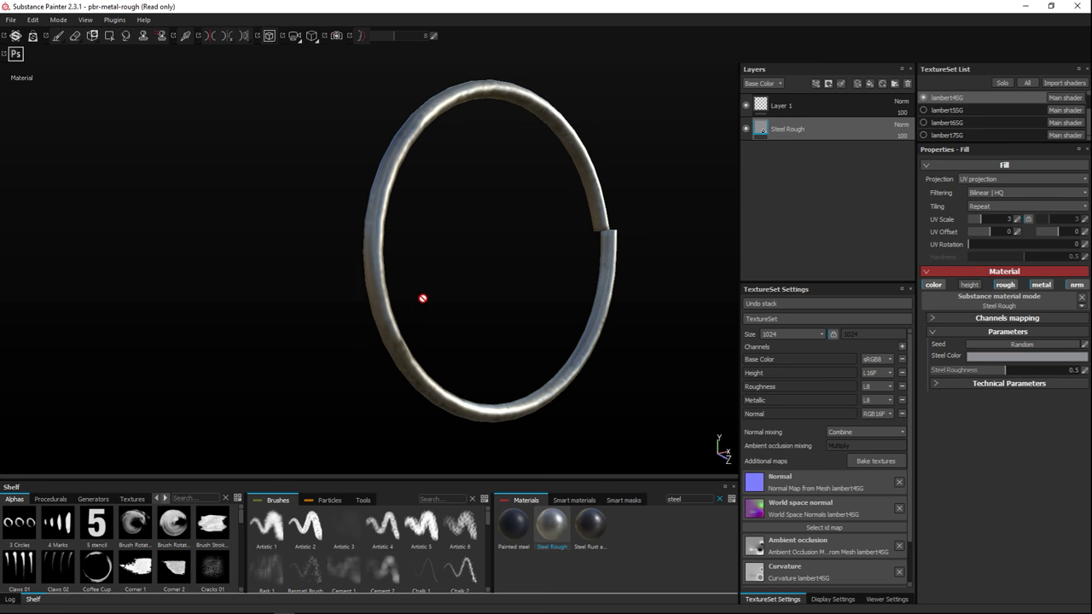
{"action": "middle_click_drag", "start_coordinate": [424, 298], "coordinate": [358, 312], "text": "alt"}
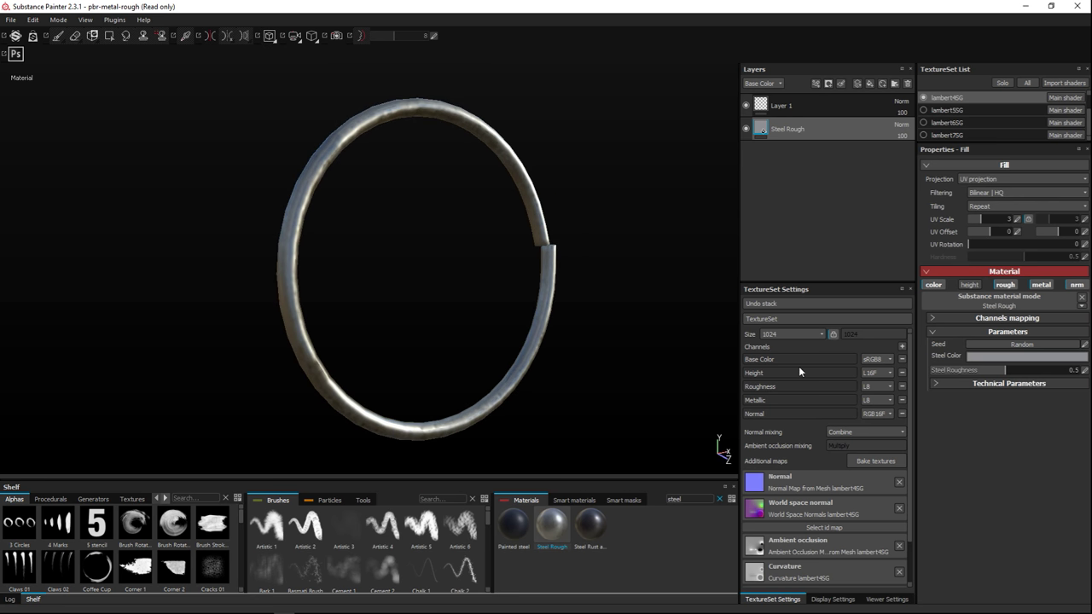
{"action": "left_click_drag", "start_coordinate": [1013, 376], "coordinate": [1044, 380]}
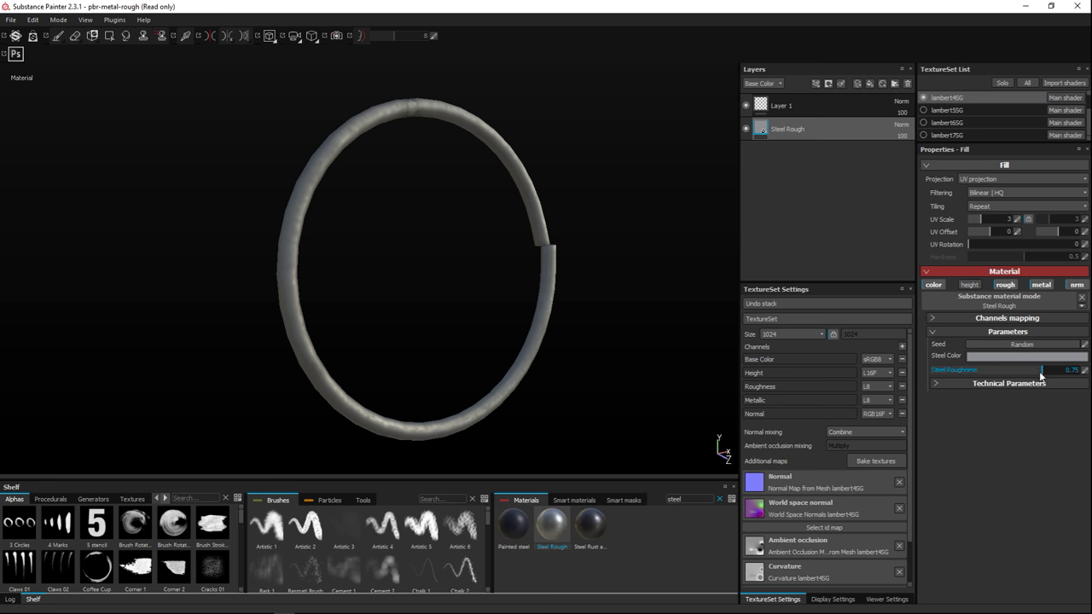
{"action": "left_click_drag", "start_coordinate": [1040, 373], "coordinate": [1003, 373]}
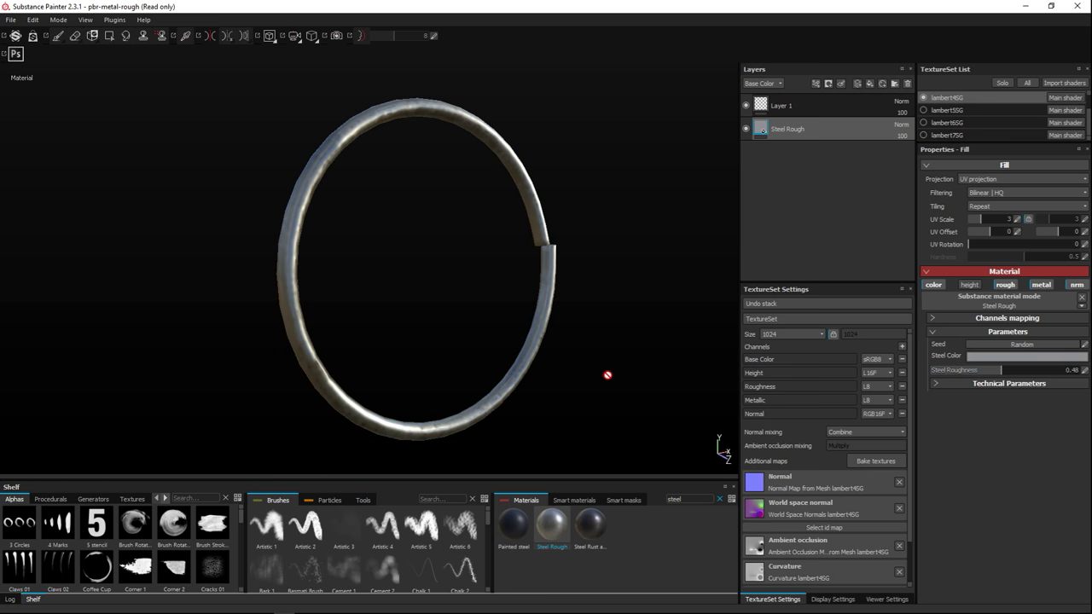
Show the small connecting loop, lambert7SG, add Steel Rough to it as a fill layer below Layer 1, and hide the loop again.
{"action": "left_click", "coordinate": [923, 111]}
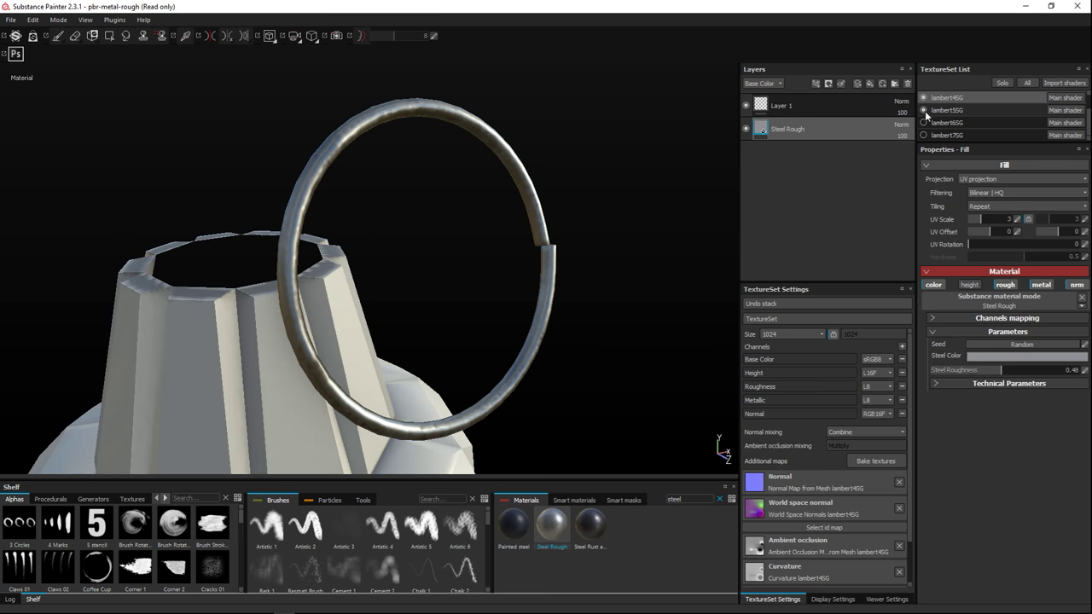
{"action": "left_click", "coordinate": [923, 111]}
{"action": "left_click", "coordinate": [923, 123]}
{"action": "left_click", "coordinate": [923, 123]}
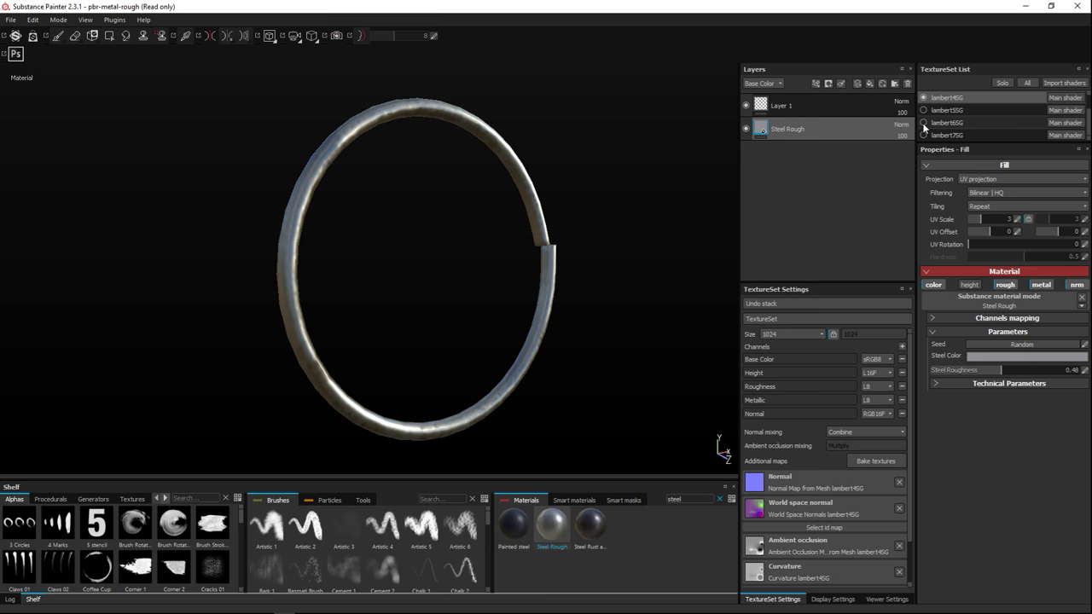
{"action": "left_click", "coordinate": [923, 134]}
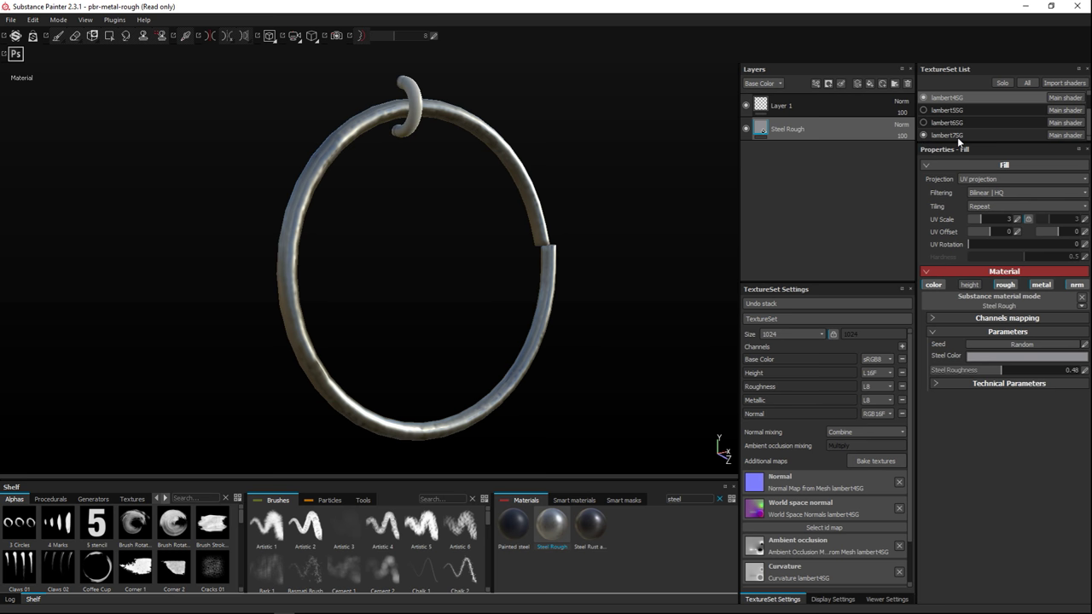
{"action": "left_click", "coordinate": [957, 136]}
{"action": "left_click_drag", "start_coordinate": [552, 522], "coordinate": [793, 186]}
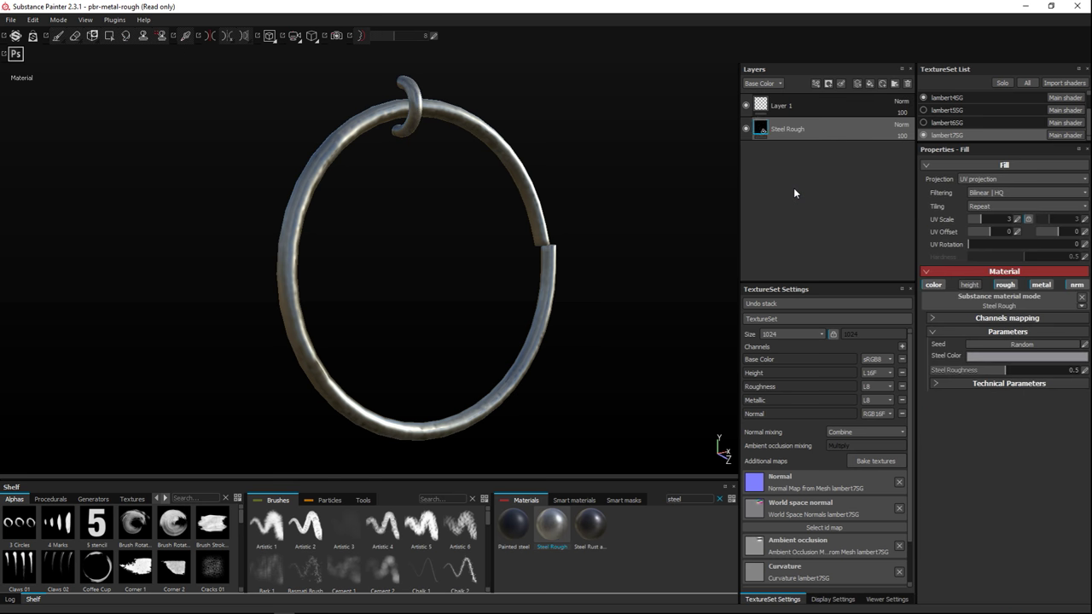
{"action": "left_click", "coordinate": [923, 135]}
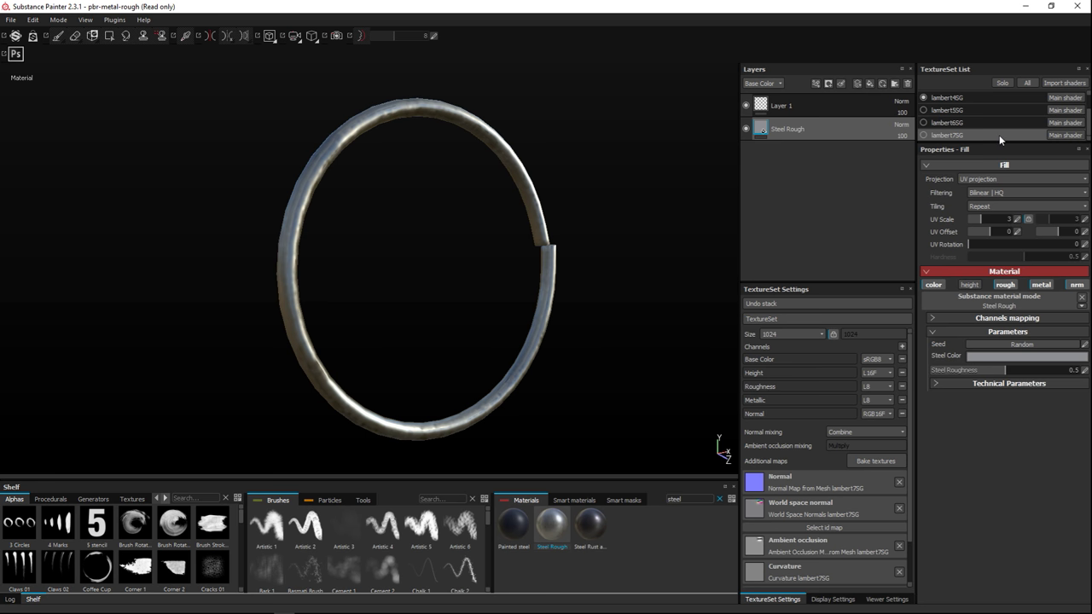
Isolate the safety lever, lambert2SG, and add Steel Rough to it as a fill layer below Layer 1.
{"action": "scroll", "coordinate": [999, 134], "scroll_direction": "up", "scroll_amount": 2}
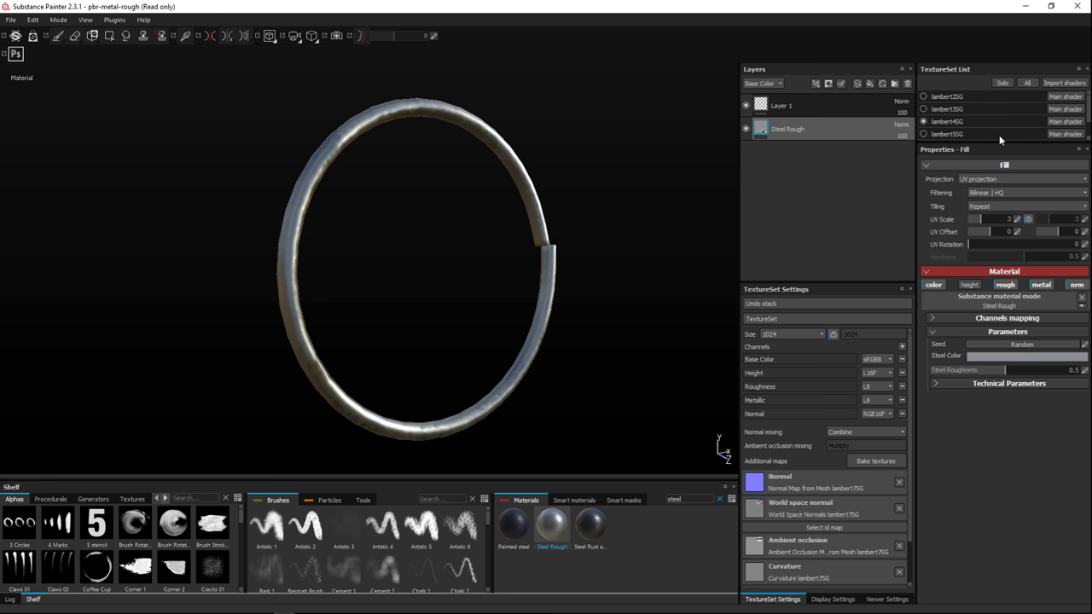
{"action": "left_click", "coordinate": [926, 96]}
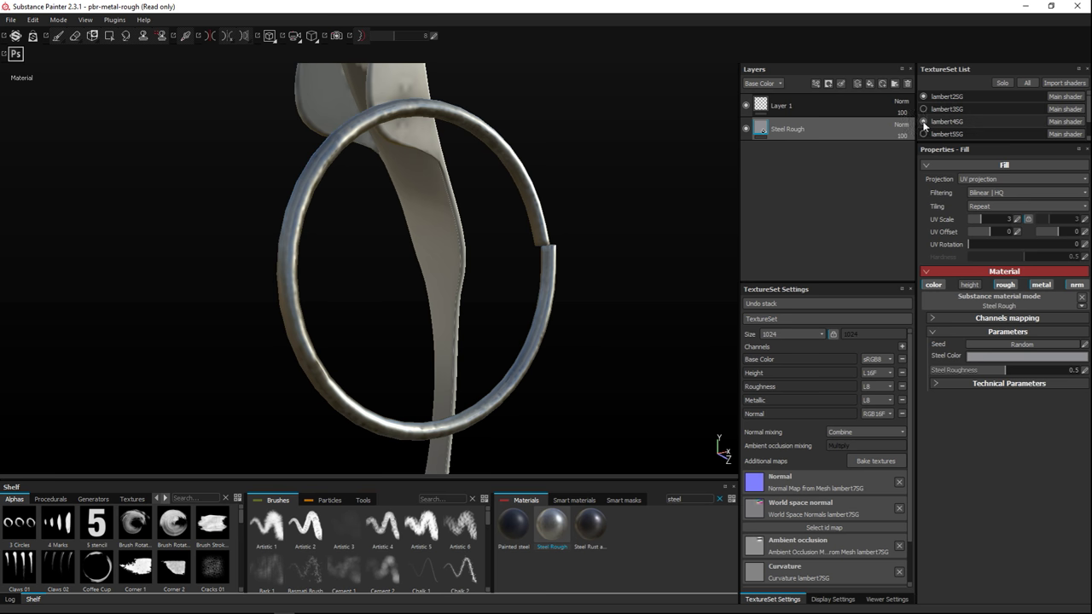
{"action": "left_click", "coordinate": [947, 96]}
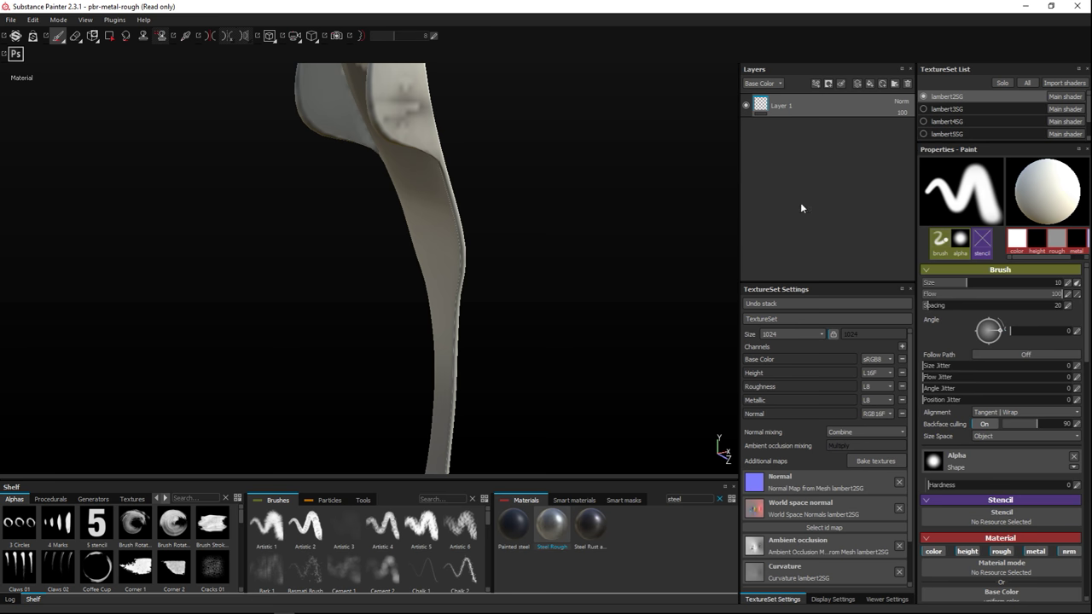
{"action": "left_click_drag", "start_coordinate": [552, 529], "coordinate": [806, 205]}
Set the safety lever's Steel Roughness to 0.56.
{"action": "key", "text": "f"}
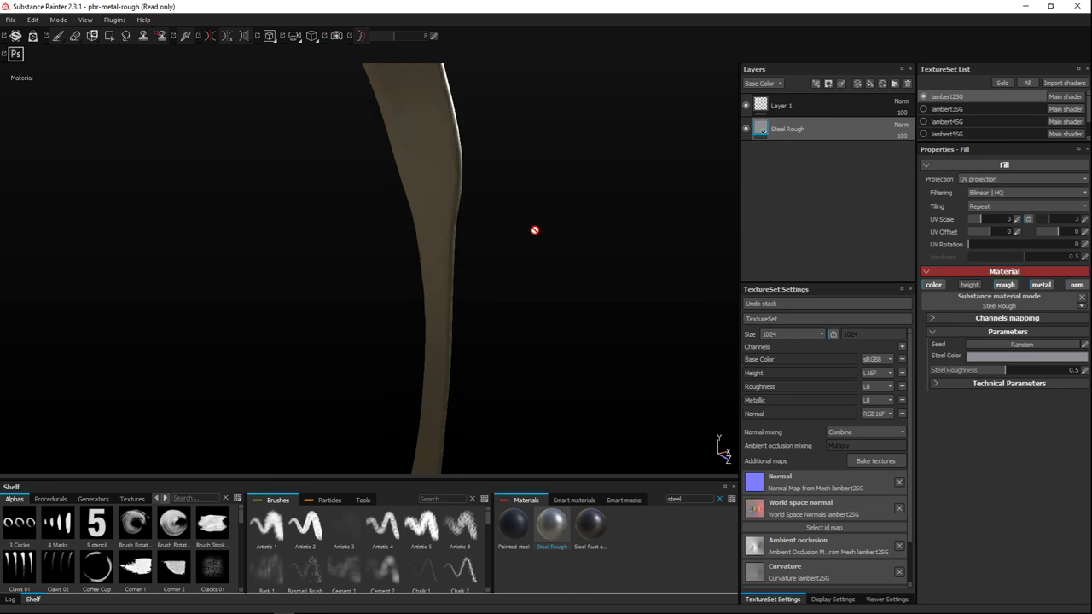
{"action": "left_click_drag", "start_coordinate": [524, 246], "coordinate": [585, 273], "text": "alt"}
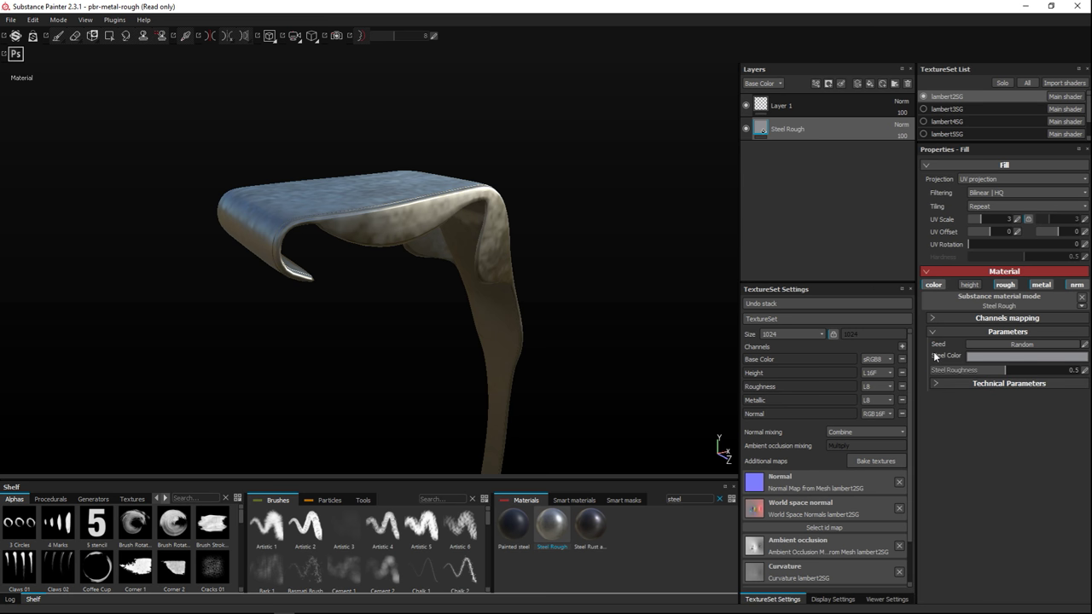
{"action": "left_click_drag", "start_coordinate": [1005, 373], "coordinate": [1028, 372]}
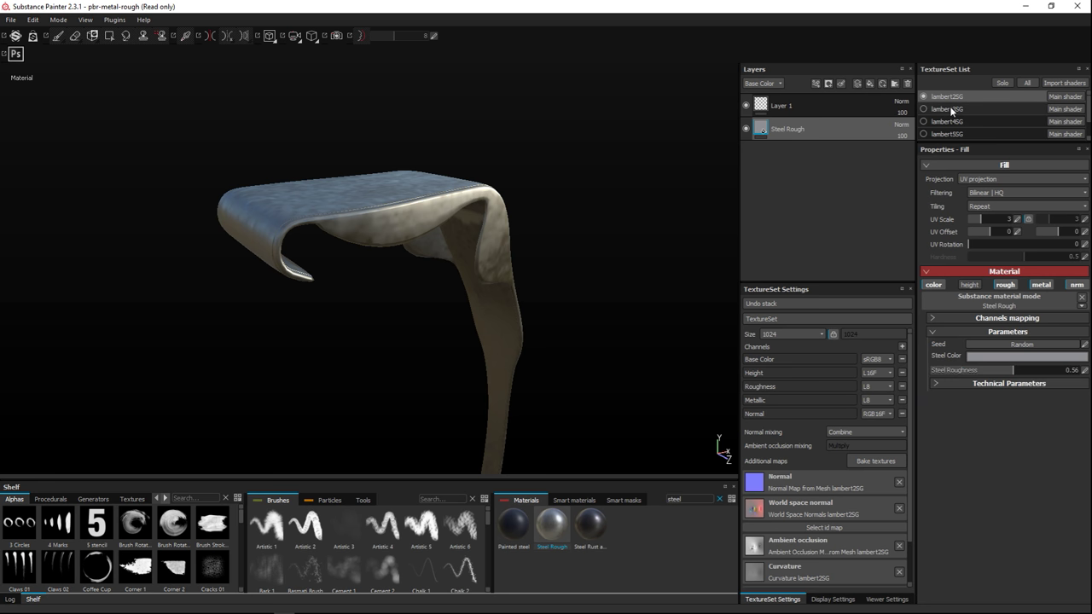
Show the housing under the lever, lambert3SG, and add Steel Rough to it as a fill layer below Layer 1.
{"action": "left_click", "coordinate": [923, 110]}
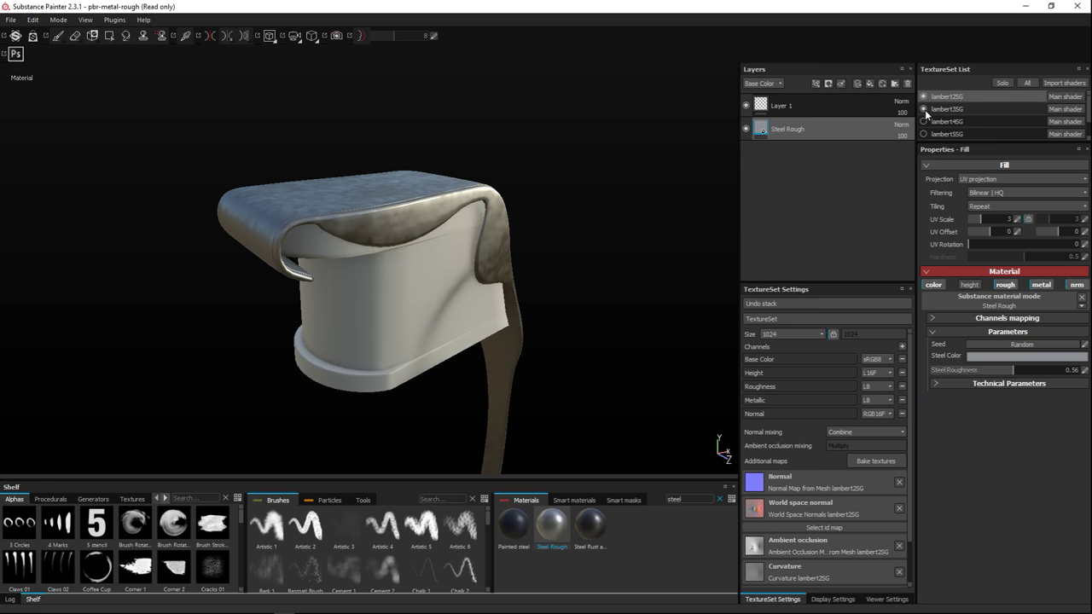
{"action": "left_click", "coordinate": [948, 108]}
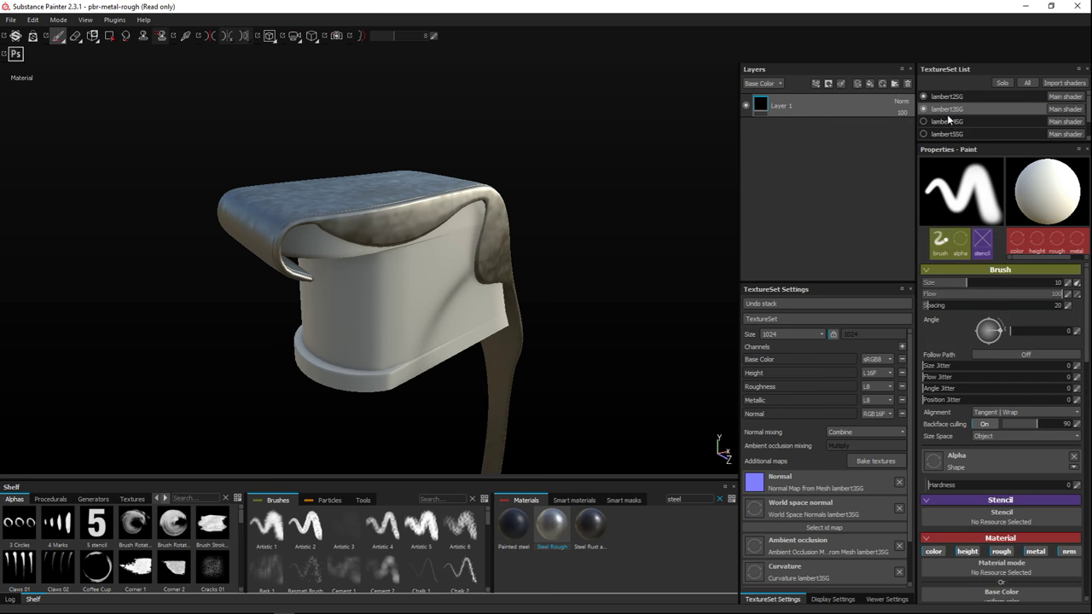
{"action": "left_click_drag", "start_coordinate": [559, 534], "coordinate": [804, 208]}
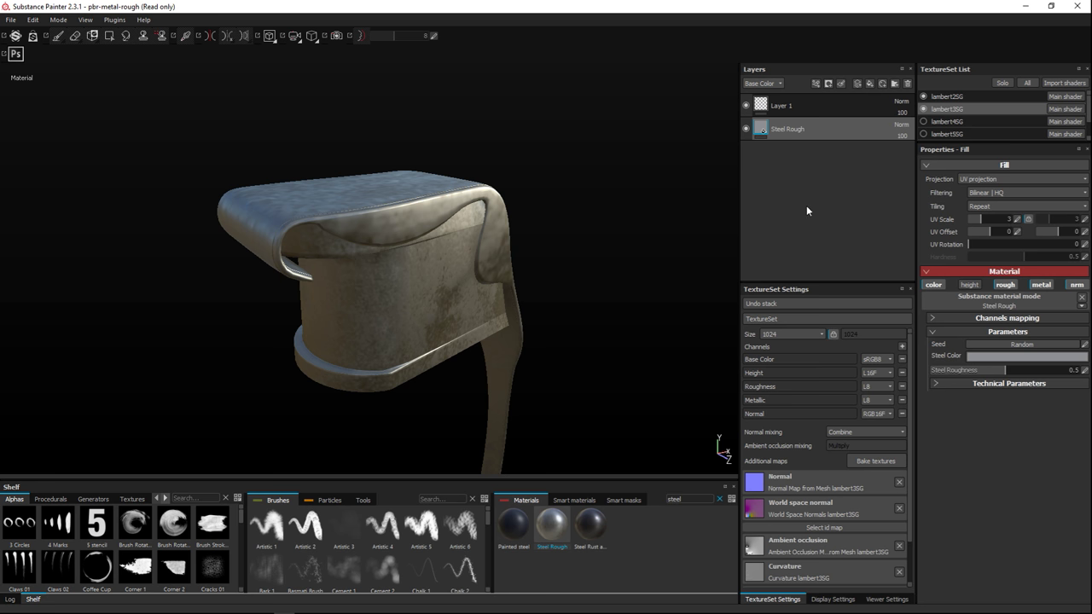
Show the remaining texture sets, lambert4SG through lambert7SG, and view the whole grenade down to the untextured body.
{"action": "left_click", "coordinate": [924, 121]}
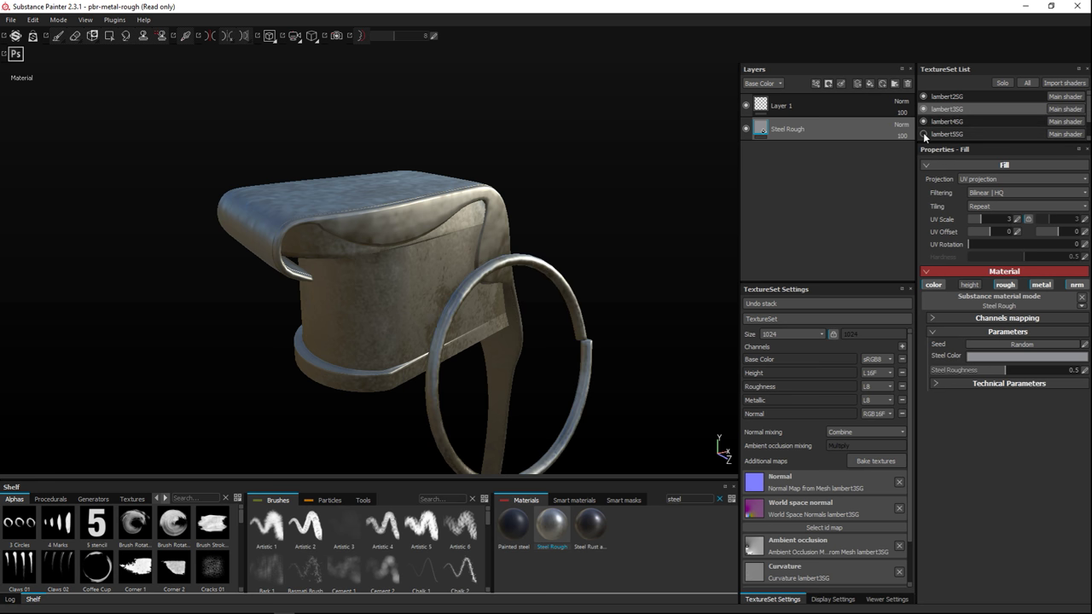
{"action": "left_click", "coordinate": [924, 134]}
{"action": "middle_click_drag", "start_coordinate": [623, 271], "coordinate": [629, 202]}
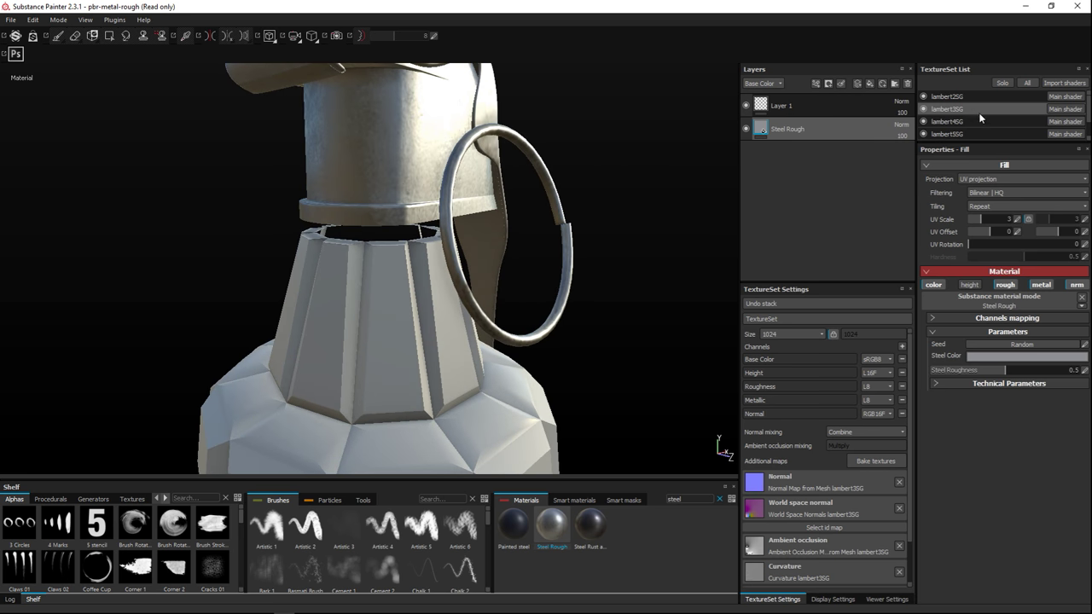
{"action": "scroll", "coordinate": [980, 117], "scroll_direction": "down", "scroll_amount": 2}
{"action": "left_click", "coordinate": [923, 122]}
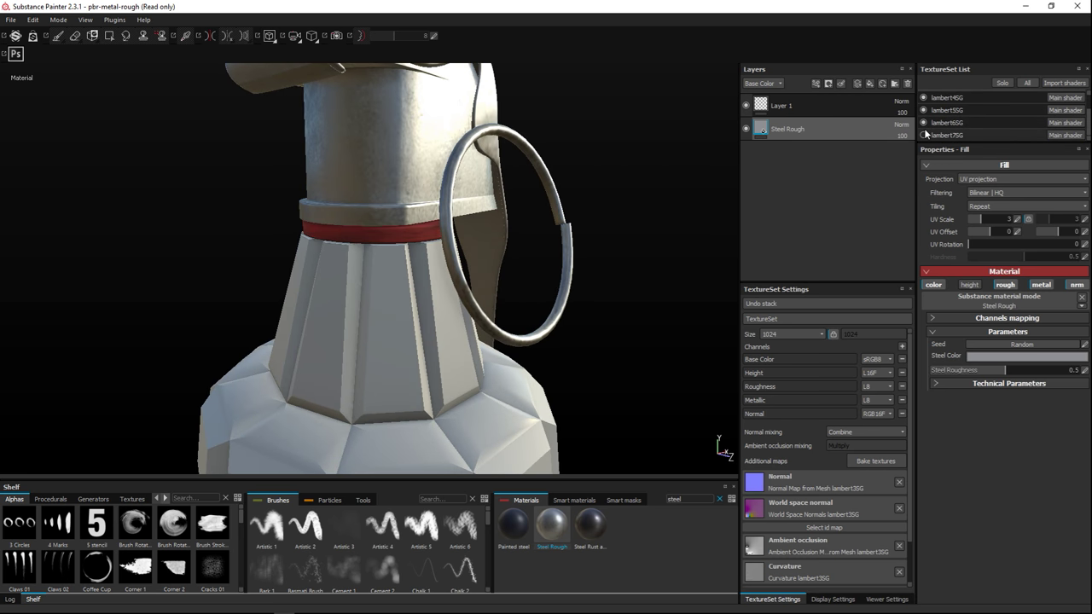
{"action": "left_click", "coordinate": [923, 135]}
{"action": "left_click_drag", "start_coordinate": [580, 229], "coordinate": [541, 219], "text": "alt"}
{"action": "middle_click_drag", "start_coordinate": [541, 219], "coordinate": [464, 251], "text": "alt"}
{"action": "mouse_move", "coordinate": [493, 291]}
{"action": "left_mouse_down", "text": "alt"}
{"action": "mouse_move", "coordinate": [494, 304]}
{"action": "mouse_move", "coordinate": [463, 315]}
{"action": "mouse_move", "coordinate": [480, 295]}
{"action": "left_mouse_up", "text": "alt"}
{"action": "middle_click_drag", "start_coordinate": [481, 295], "coordinate": [495, 275], "text": "alt"}
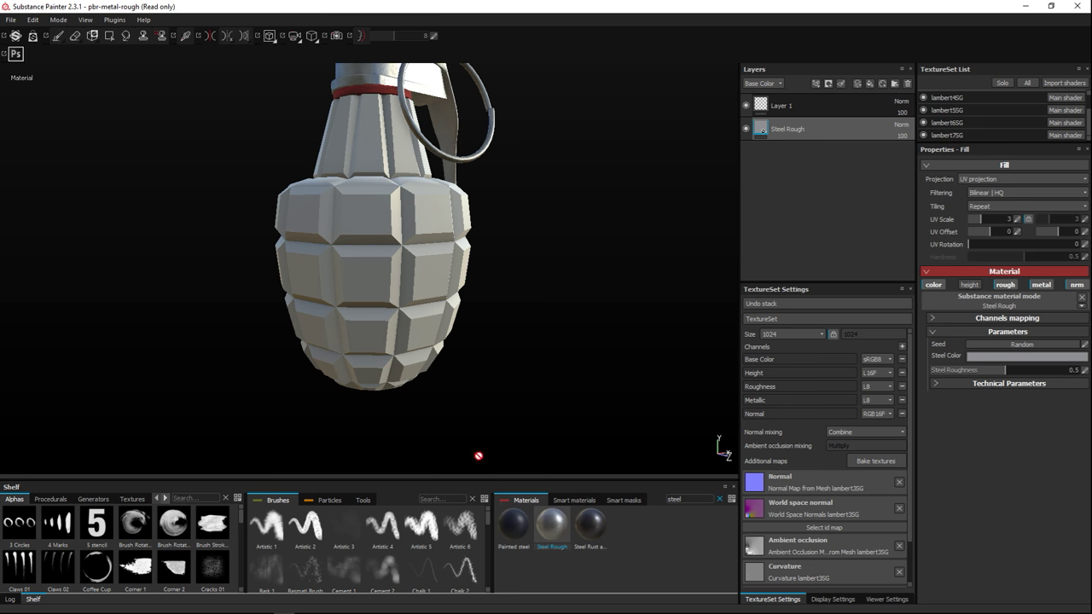
Isolate the grenade body by selecting lambert5SG and hiding every other texture set.
{"action": "left_click", "coordinate": [947, 136]}
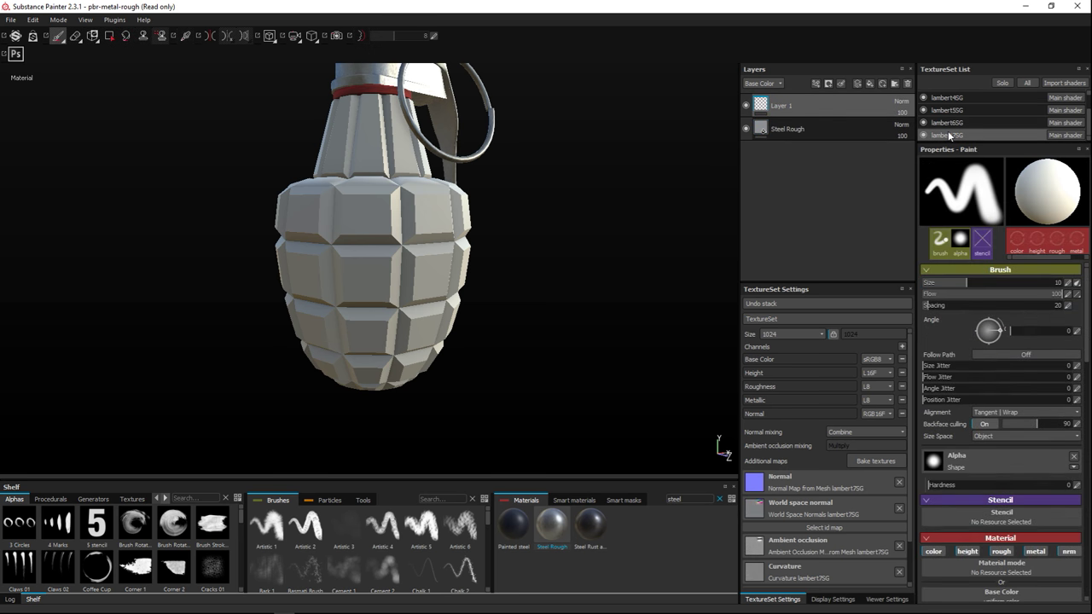
{"action": "left_click", "coordinate": [923, 98]}
{"action": "left_click", "coordinate": [923, 110]}
{"action": "left_click", "coordinate": [923, 122]}
{"action": "left_click", "coordinate": [923, 110]}
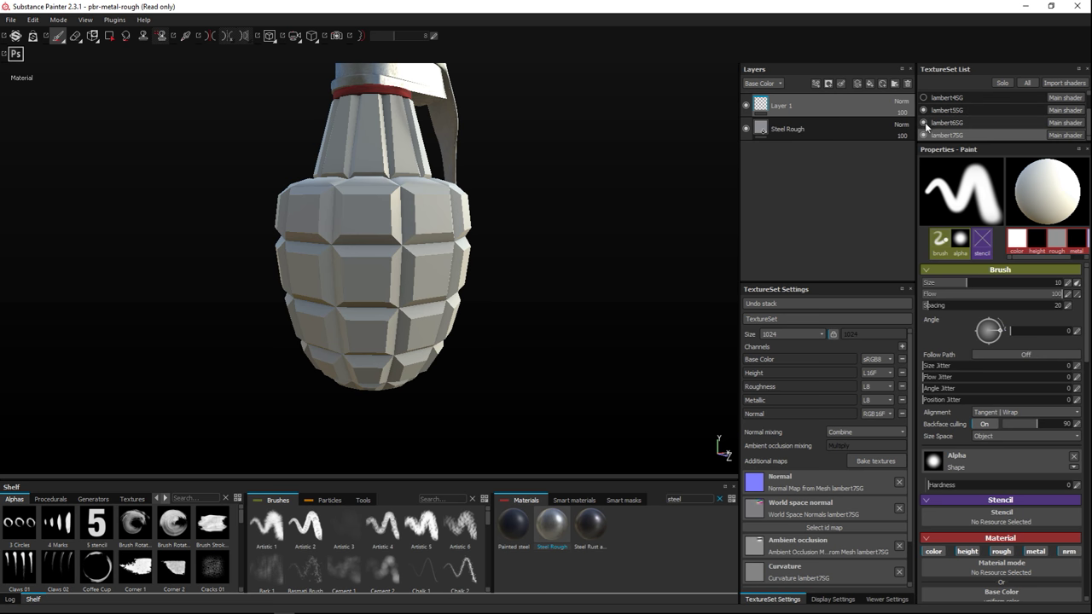
{"action": "left_click", "coordinate": [923, 135]}
{"action": "left_click", "coordinate": [947, 110]}
{"action": "scroll", "coordinate": [947, 110], "scroll_direction": "up", "scroll_amount": 1}
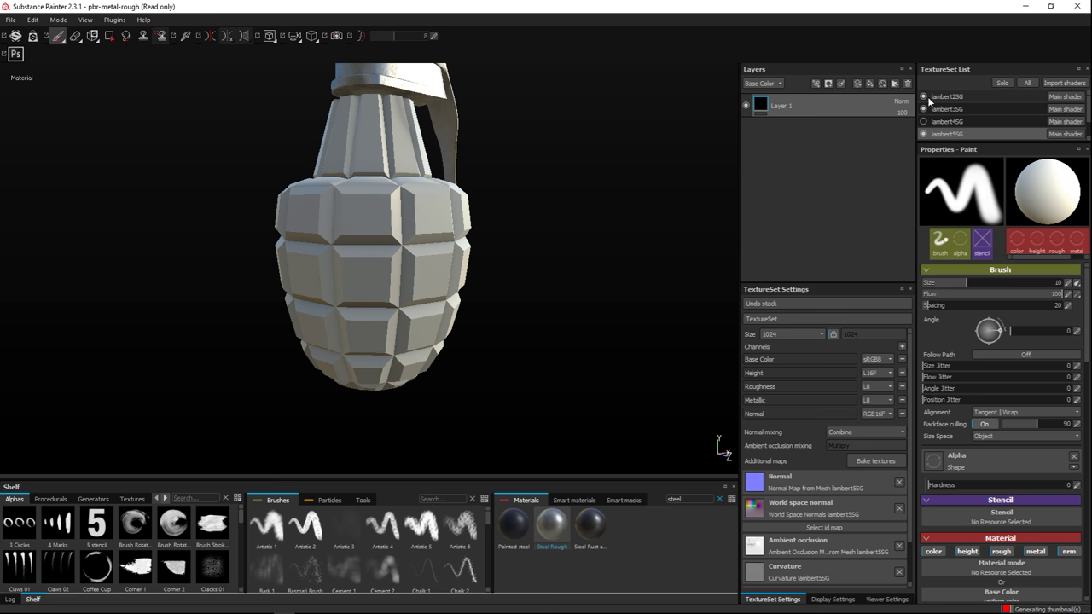
{"action": "left_click", "coordinate": [923, 97]}
{"action": "left_click", "coordinate": [923, 108]}
{"action": "scroll", "coordinate": [971, 111], "scroll_direction": "down", "scroll_amount": 1}
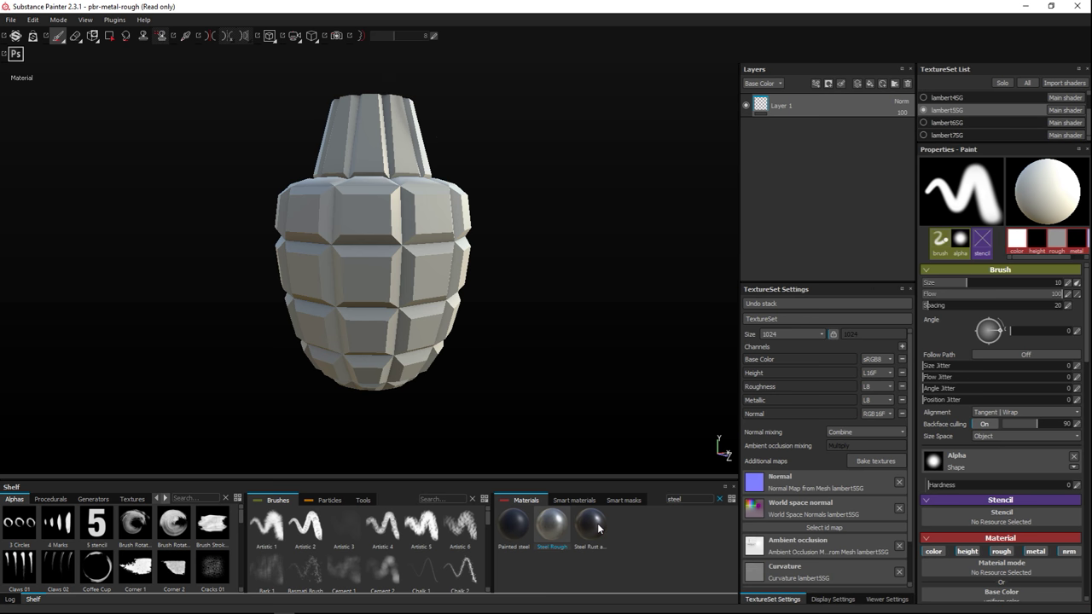
Try Steel Rust and Wear as a fill layer on the grenade body and delete it again.
{"action": "left_click_drag", "start_coordinate": [594, 530], "coordinate": [798, 190]}
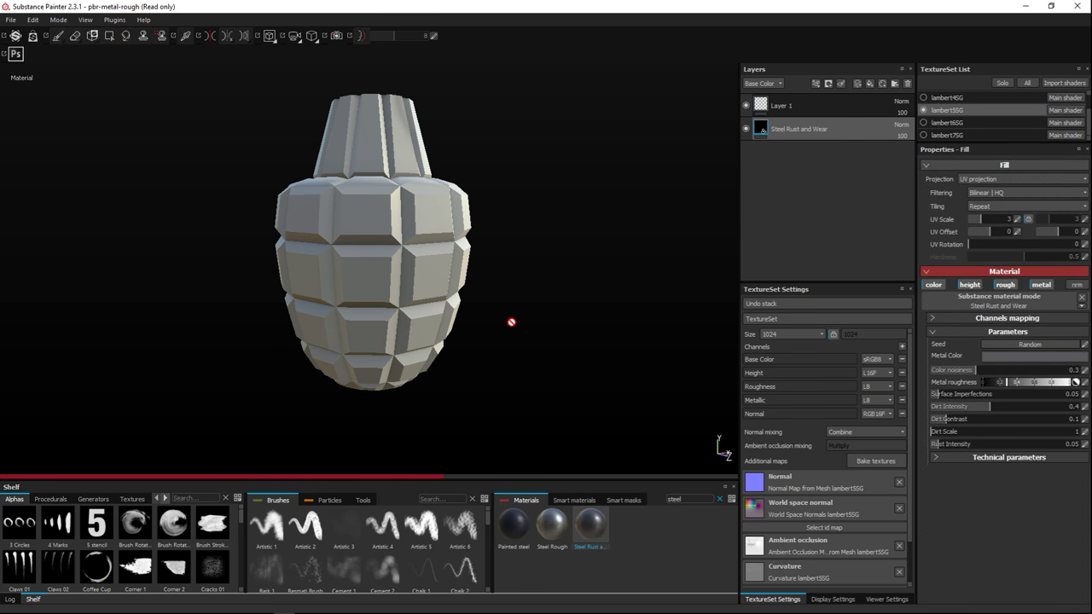
{"action": "mouse_move", "coordinate": [515, 329]}
{"action": "left_mouse_down", "text": "alt"}
{"action": "mouse_move", "coordinate": [554, 312]}
{"action": "mouse_move", "coordinate": [614, 320]}
{"action": "mouse_move", "coordinate": [588, 347]}
{"action": "mouse_move", "coordinate": [603, 326]}
{"action": "left_mouse_up", "text": "alt"}
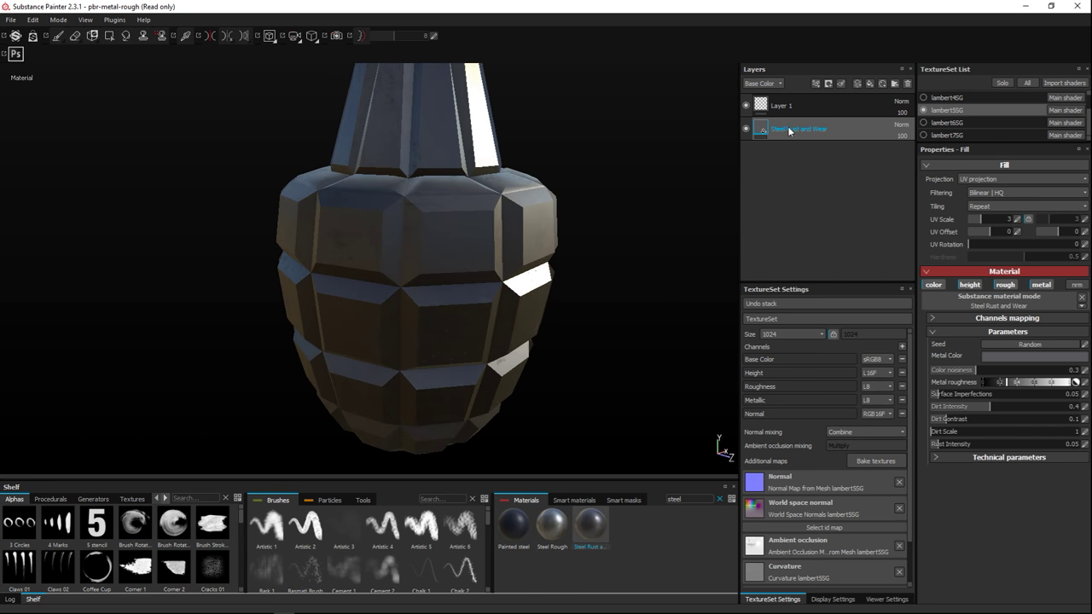
{"action": "key", "text": "Delete"}
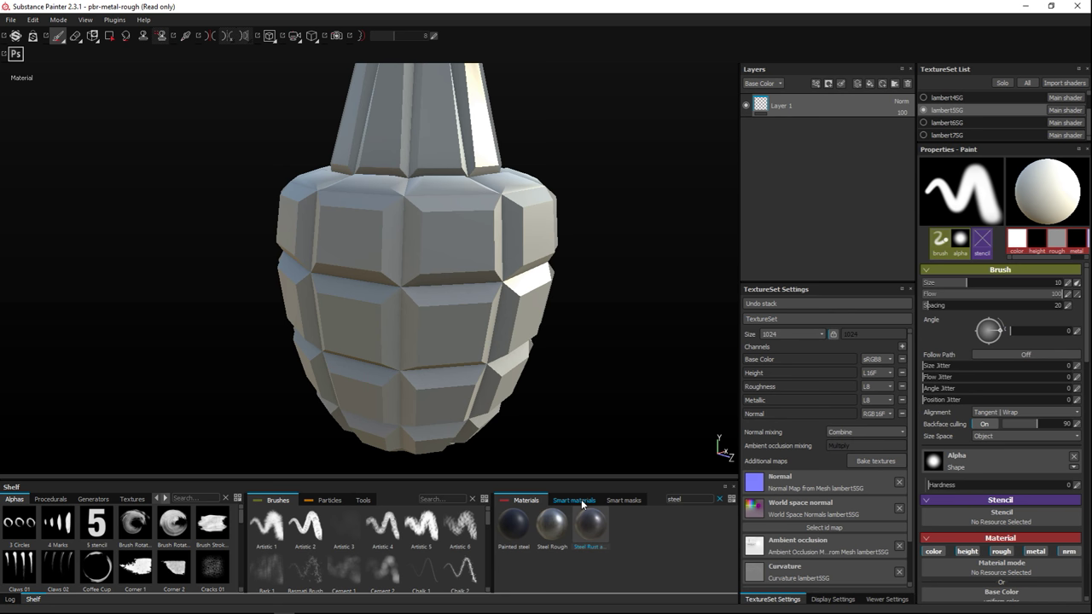
Search the smart materials for "steel" and add Steel Painted to the body below Layer 1.
{"action": "left_click", "coordinate": [582, 505]}
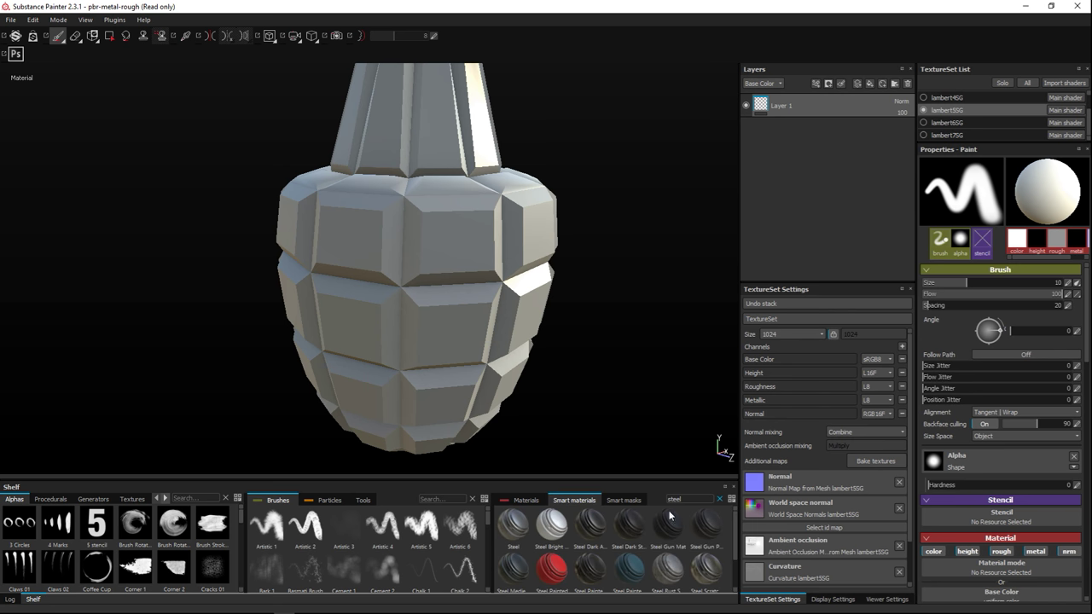
{"action": "left_click_drag", "start_coordinate": [691, 499], "coordinate": [616, 504]}
{"action": "mouse_move", "coordinate": [714, 531]}
{"action": "type", "text": "ste"}
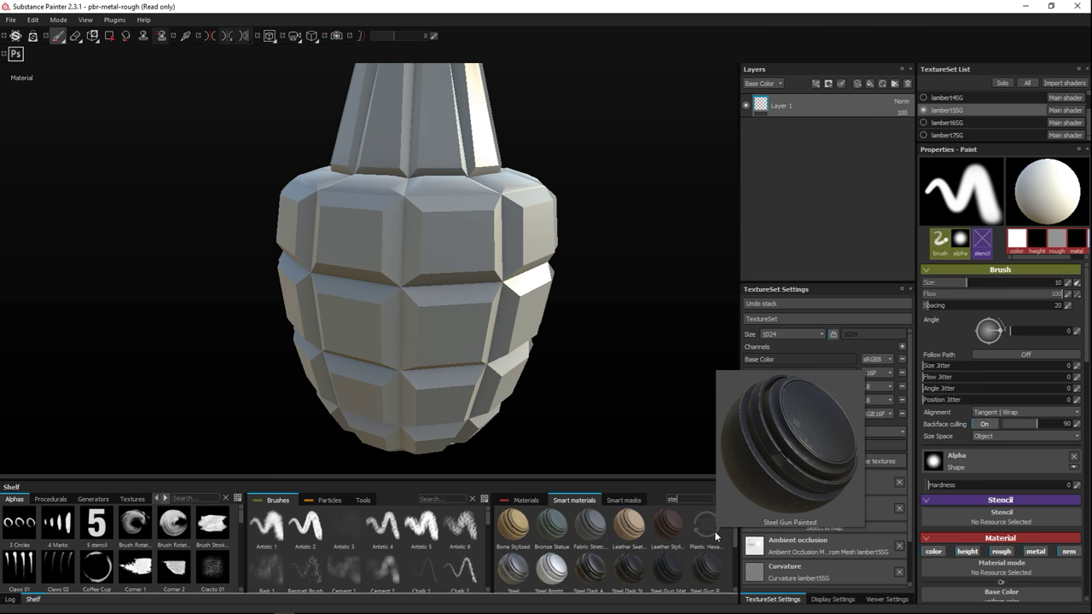
{"action": "type", "text": "el"}
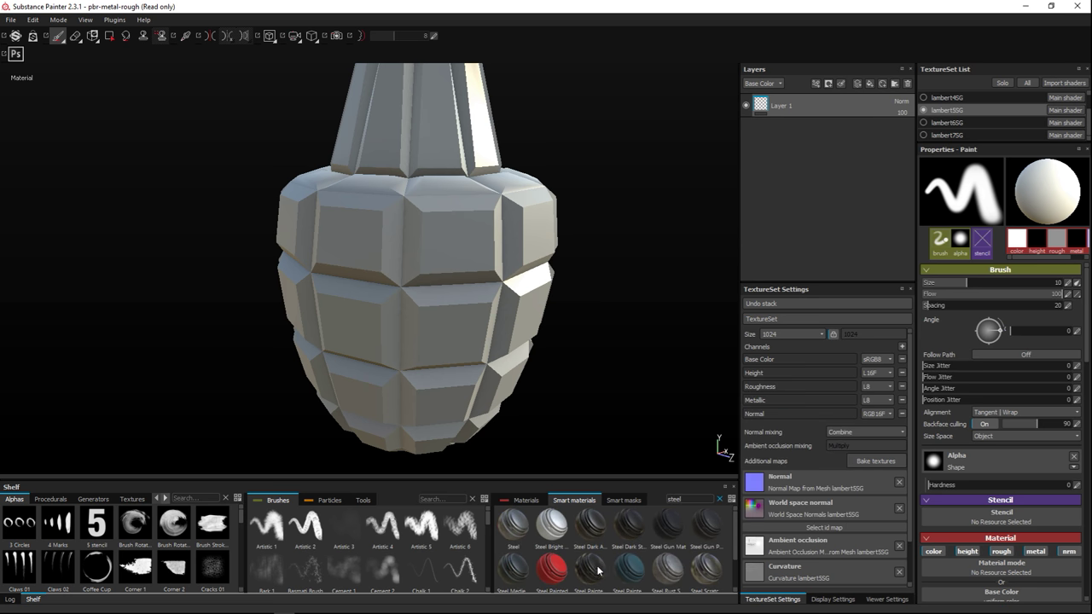
{"action": "mouse_move", "coordinate": [552, 578]}
{"action": "left_mouse_down"}
{"action": "mouse_move", "coordinate": [661, 509]}
{"action": "mouse_move", "coordinate": [795, 266]}
{"action": "mouse_move", "coordinate": [802, 203]}
{"action": "left_mouse_up"}
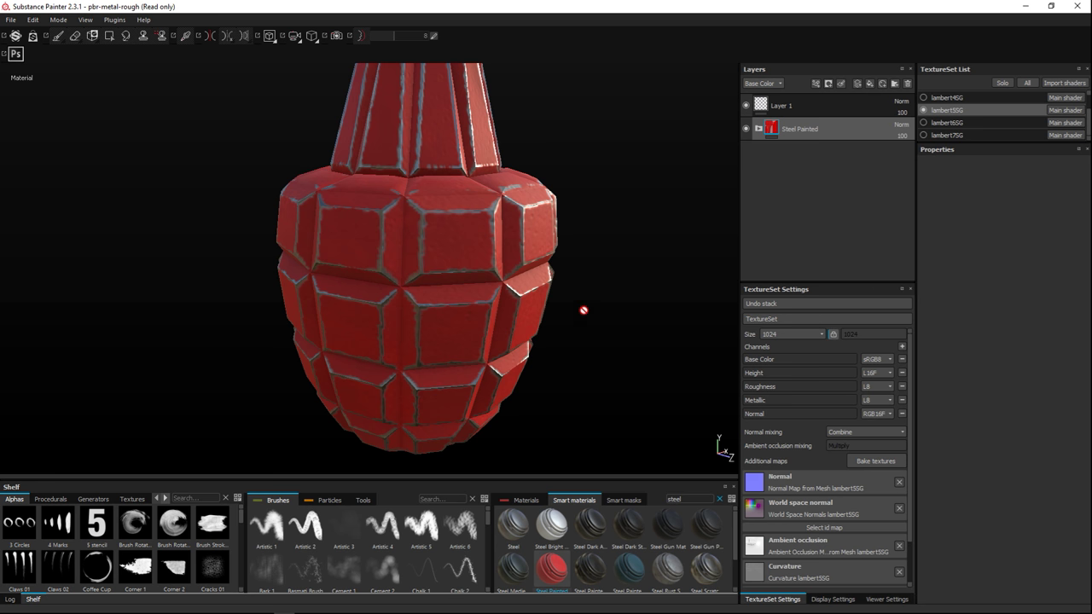
Set the base color of Steel Painted's Paint layer to olive brown, RGB 0.107, 0.089, 0.053.
{"action": "left_click", "coordinate": [759, 128]}
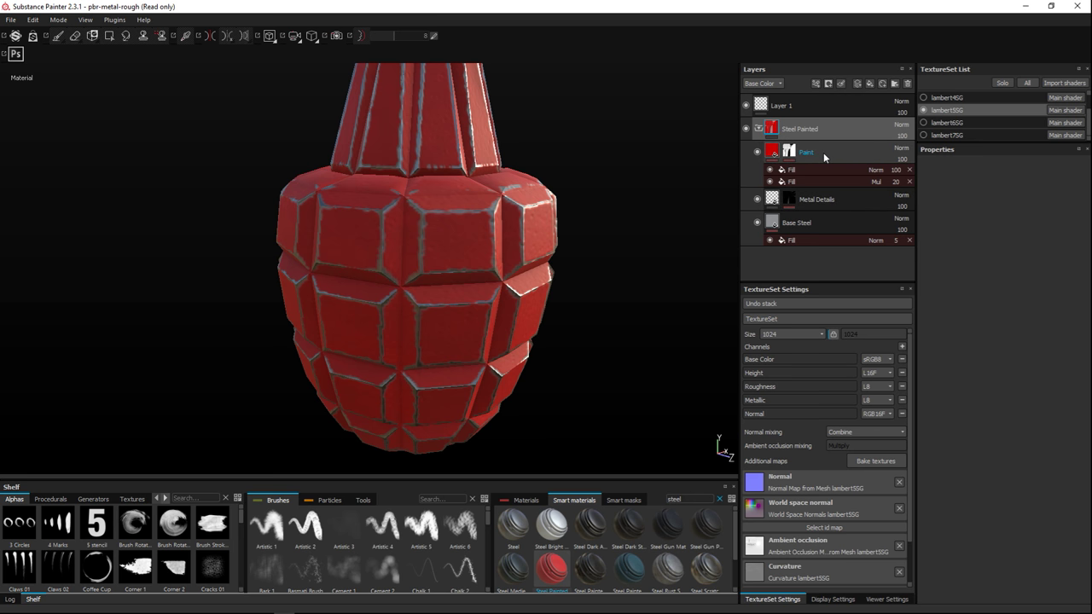
{"action": "left_click", "coordinate": [775, 153]}
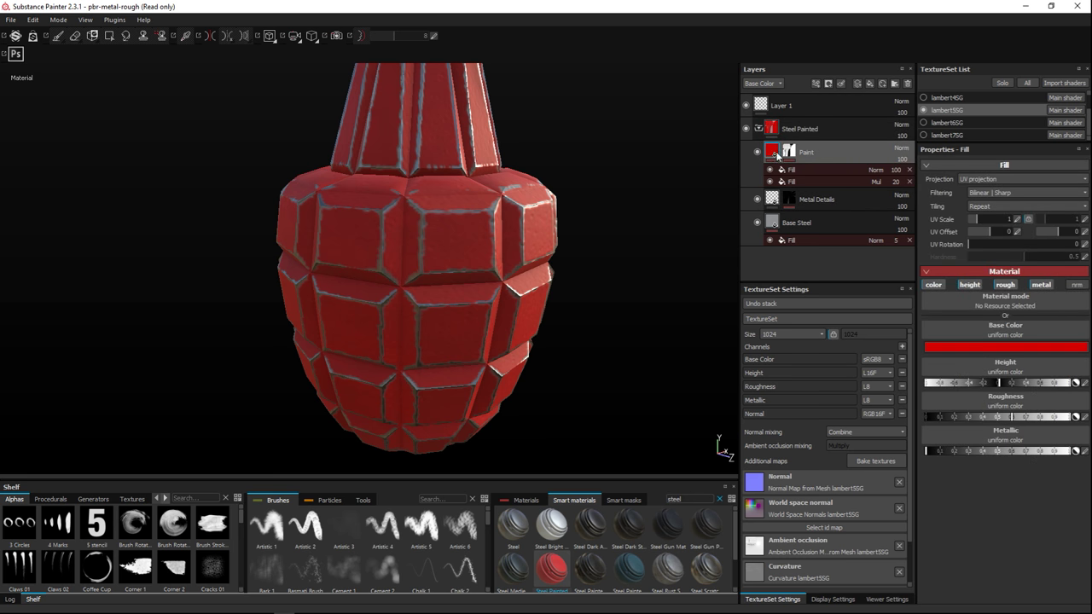
{"action": "left_click", "coordinate": [1017, 348]}
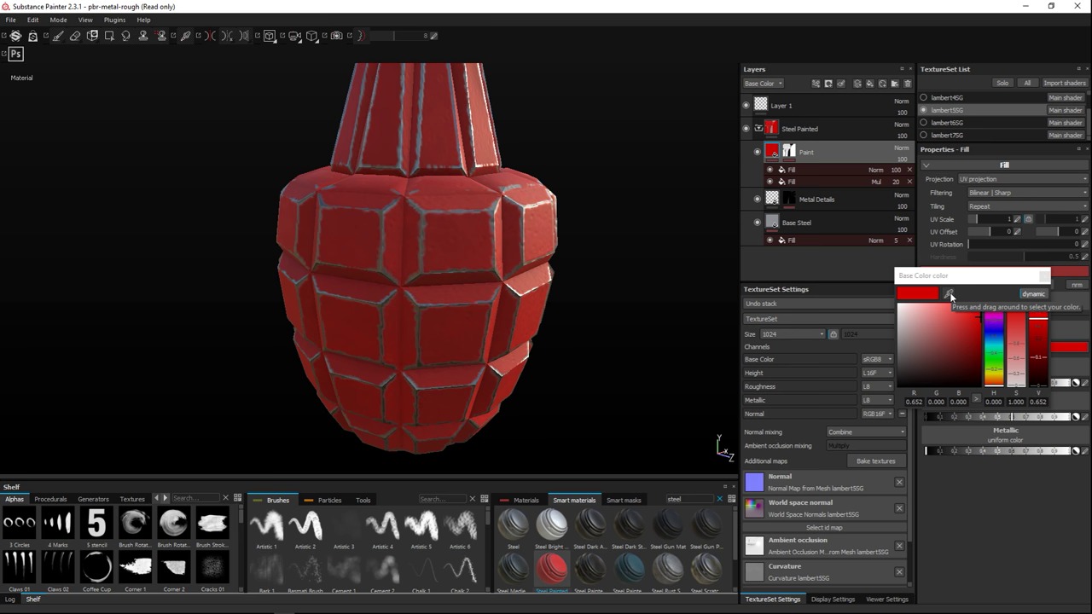
{"action": "left_click_drag", "start_coordinate": [949, 295], "coordinate": [919, 357]}
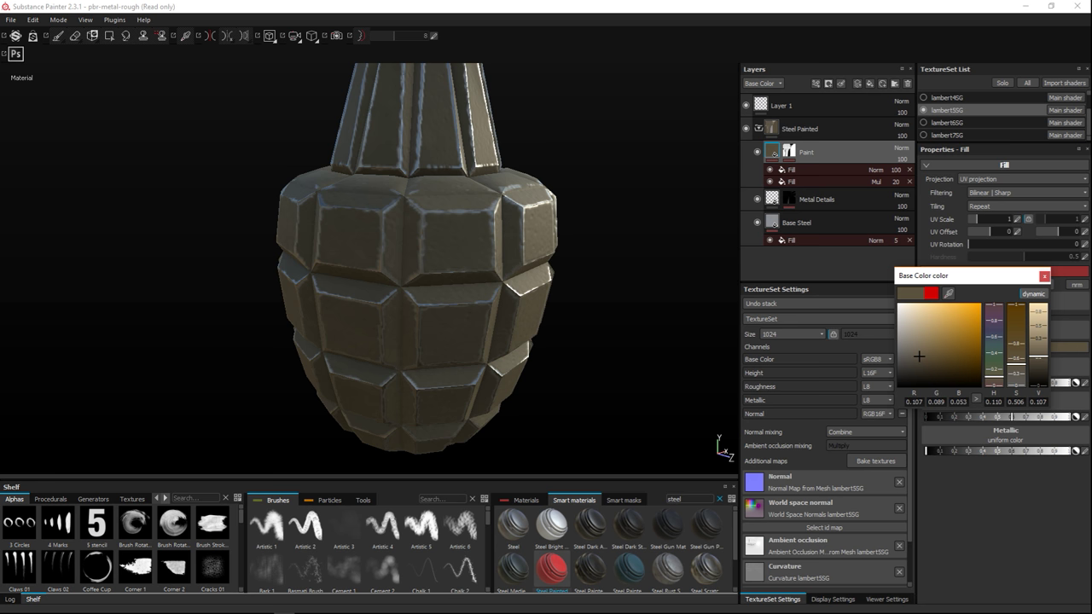
{"action": "left_click", "coordinate": [1044, 276]}
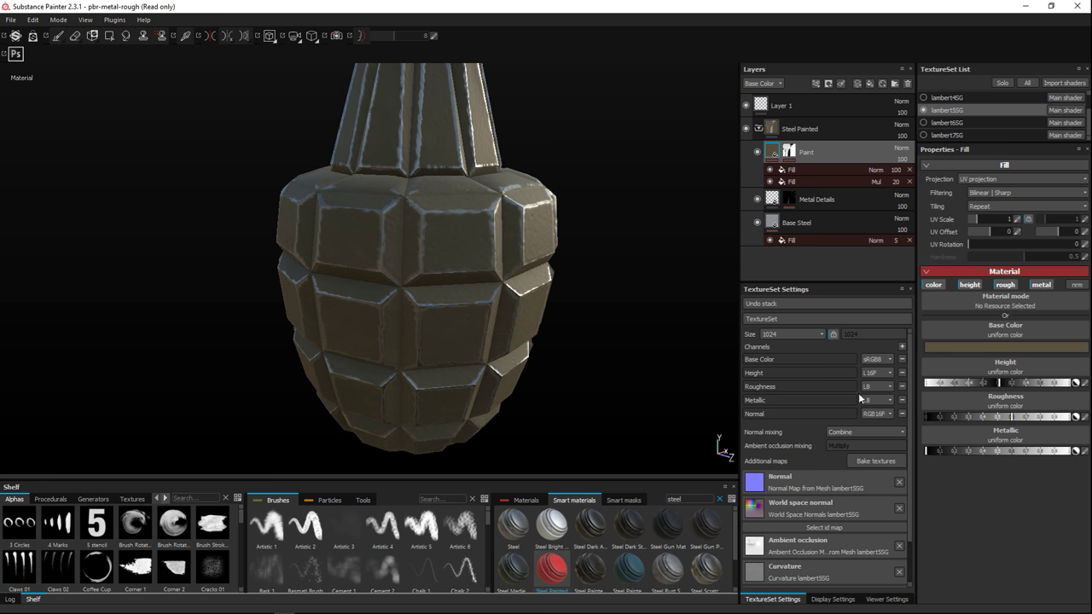
Raise the Metal Details layer's height to about 0.4 for stronger bumps on the body.
{"action": "left_click", "coordinate": [824, 201]}
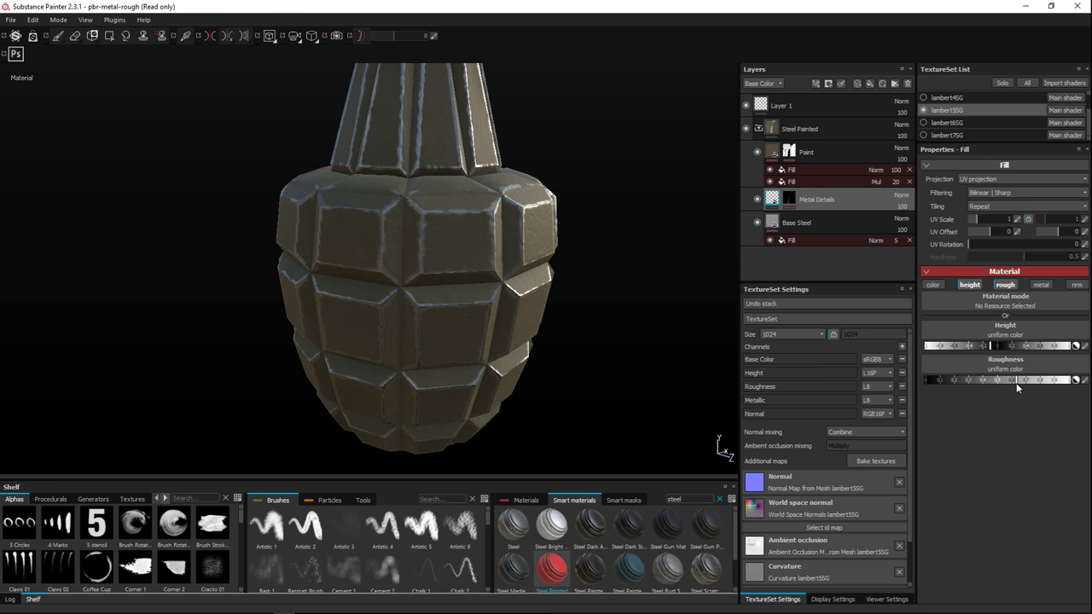
{"action": "left_click_drag", "start_coordinate": [1003, 351], "coordinate": [1028, 350]}
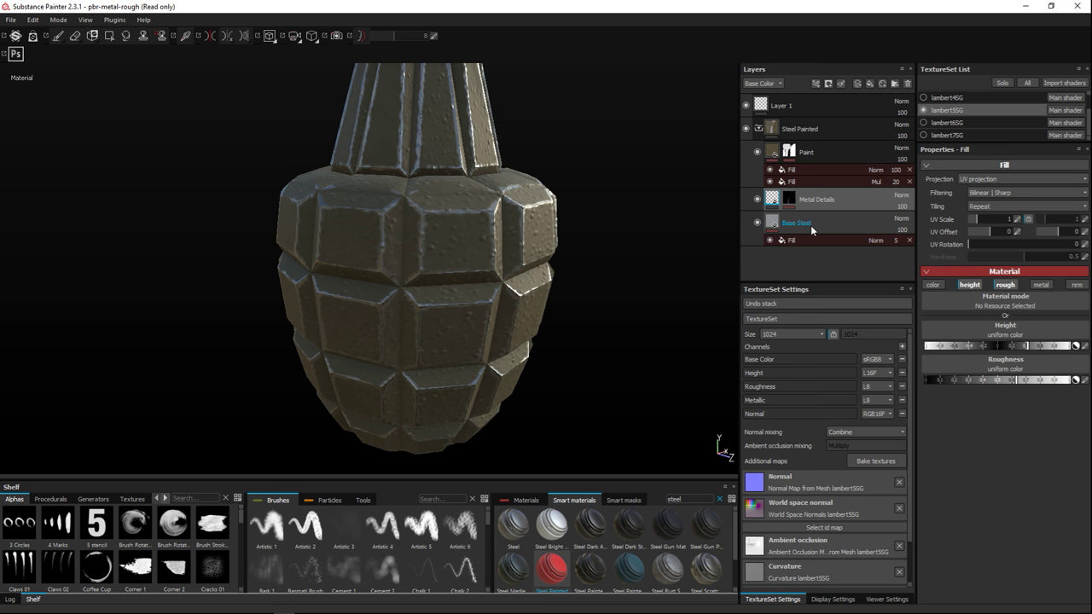
Set the Paint layer's metallic to about 0.6 and its roughness to about 0.35.
{"action": "left_click", "coordinate": [815, 158]}
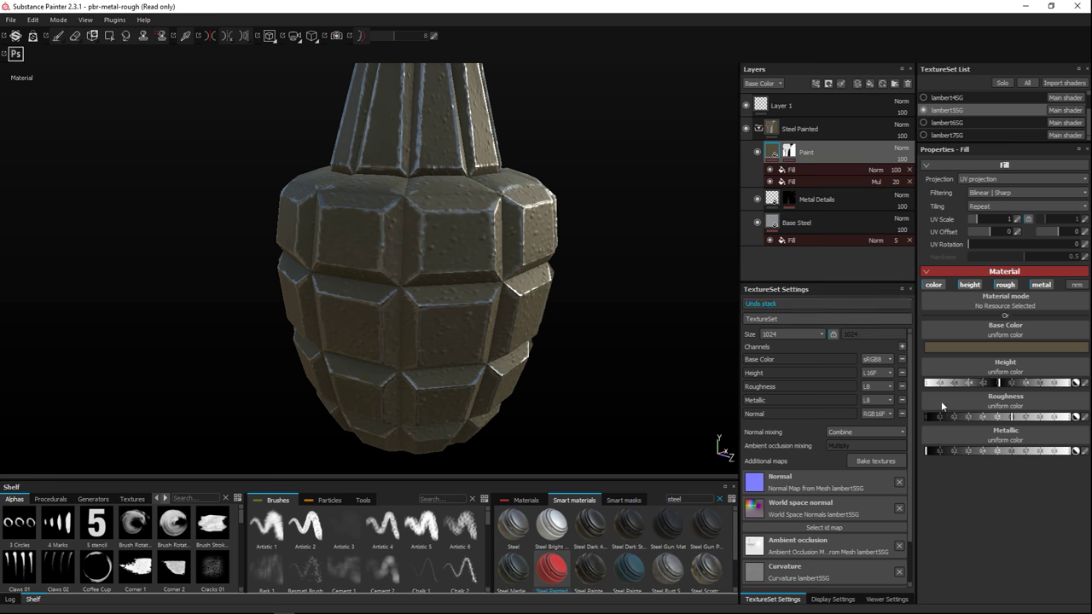
{"action": "left_click", "coordinate": [996, 451]}
{"action": "left_click_drag", "start_coordinate": [1003, 453], "coordinate": [1045, 457]}
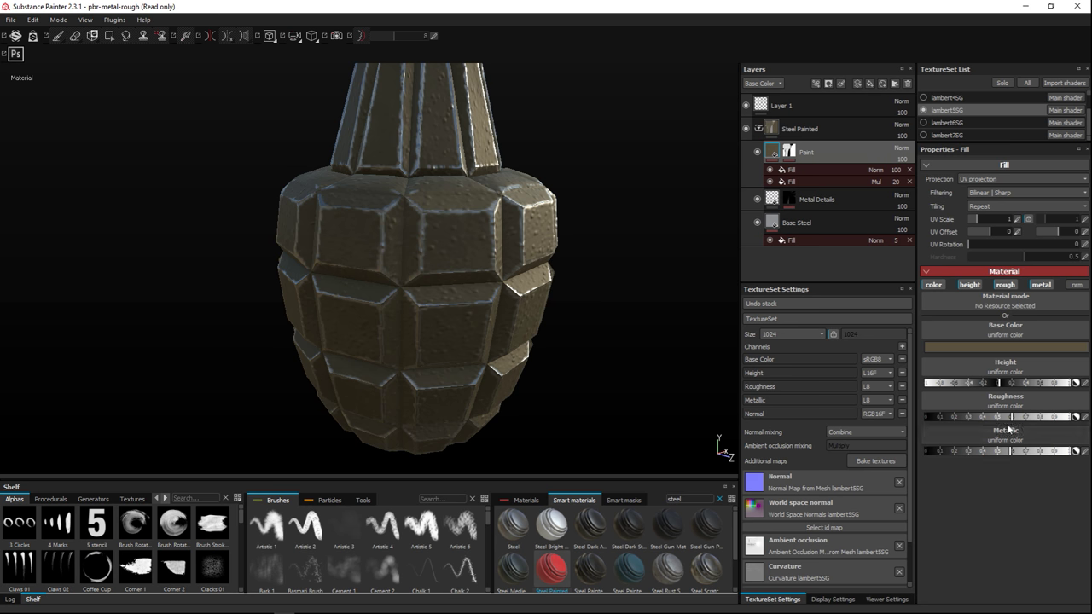
{"action": "left_click_drag", "start_coordinate": [1012, 418], "coordinate": [981, 418]}
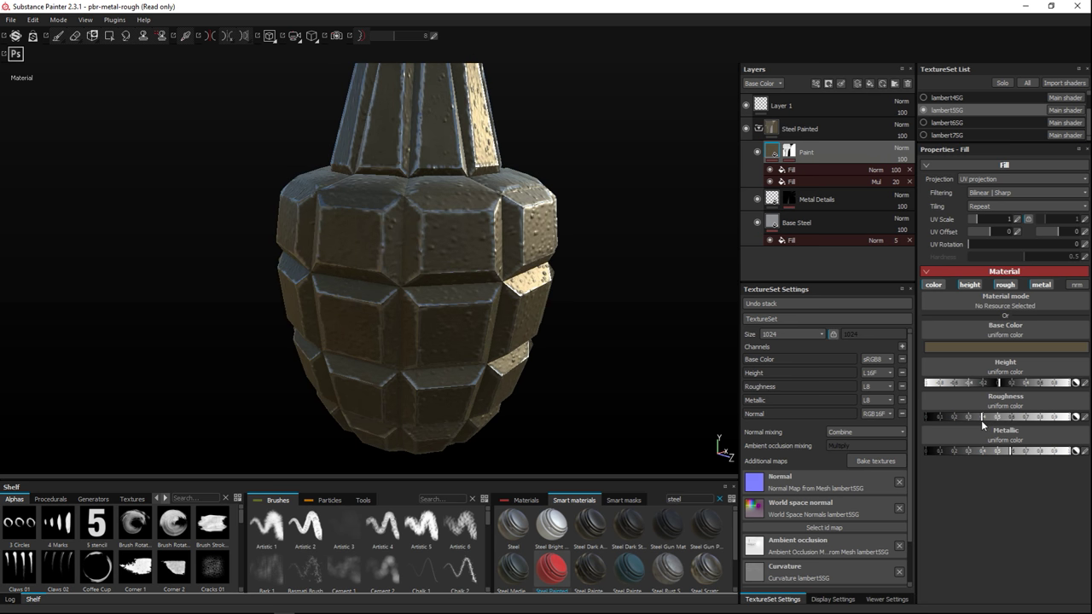
{"action": "left_click_drag", "start_coordinate": [972, 419], "coordinate": [967, 418]}
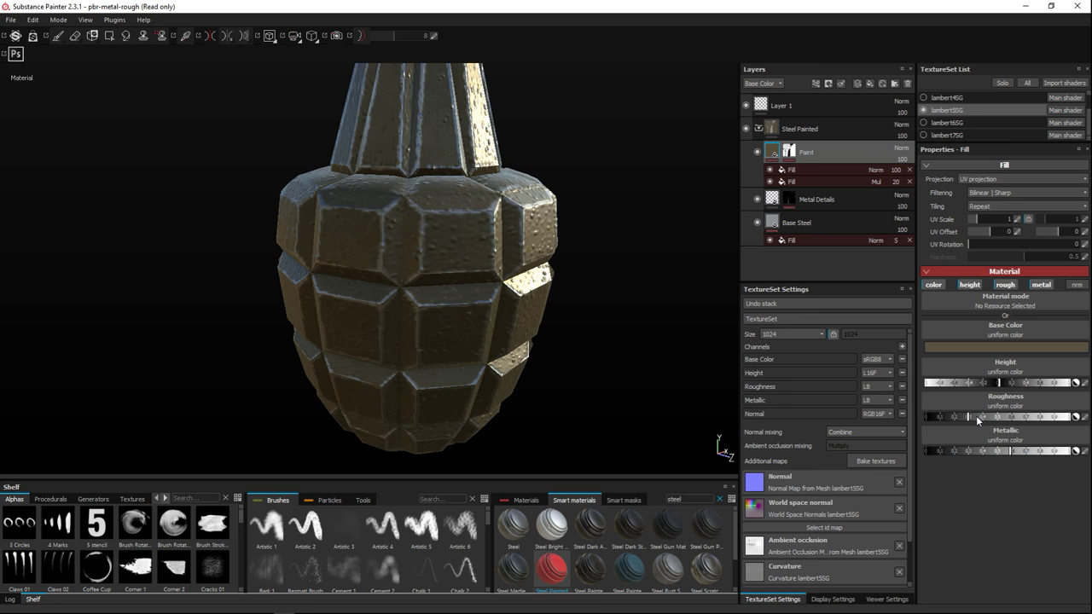
{"action": "left_click", "coordinate": [975, 415]}
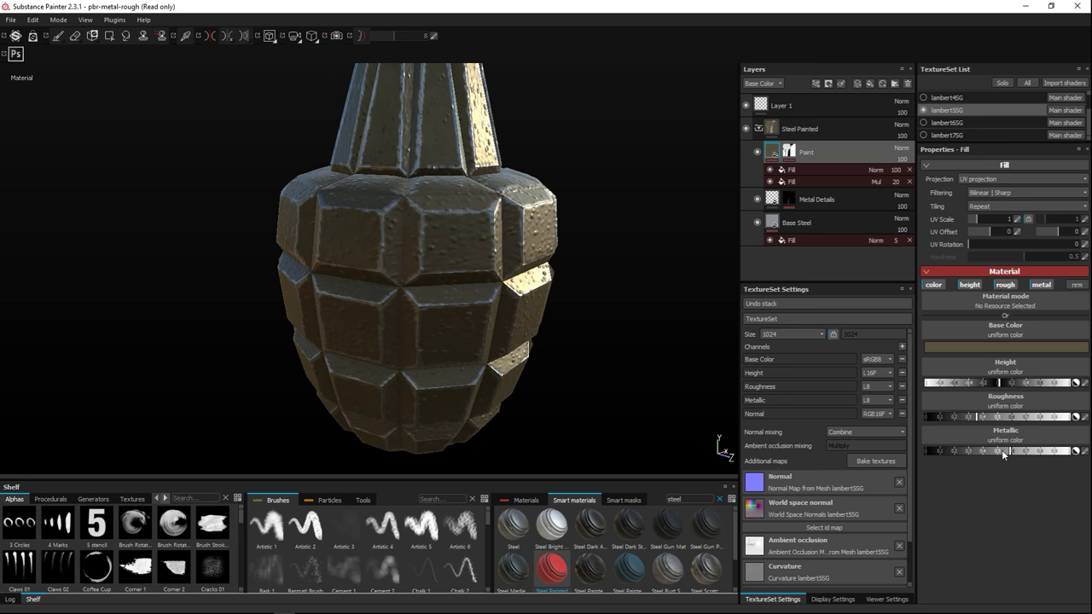
{"action": "left_click", "coordinate": [1014, 451]}
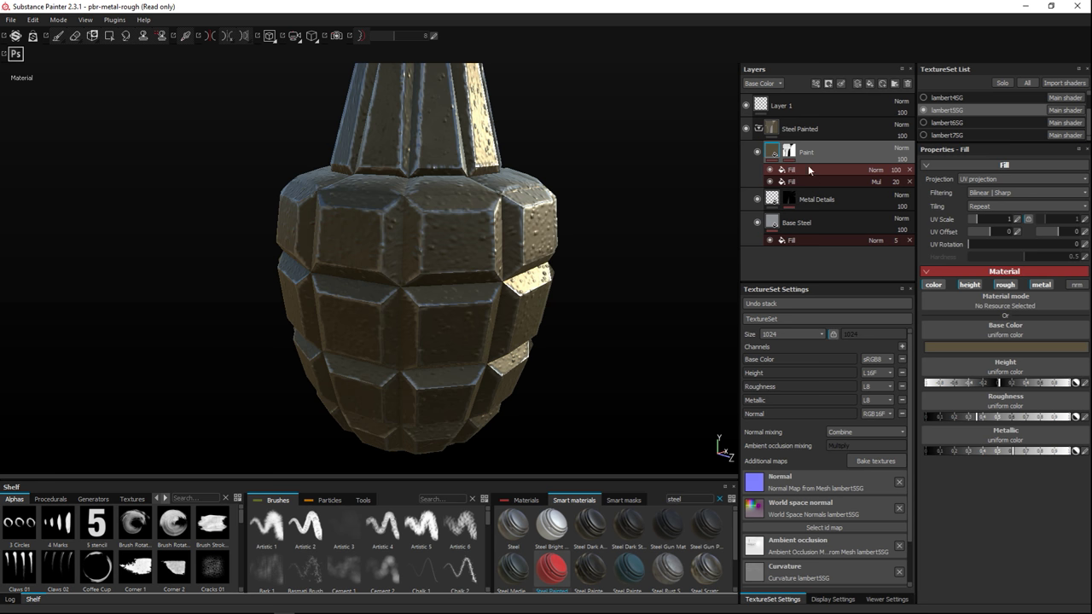
Adjust the Metal Details layer's height to about 0.3 and lower its roughness.
{"action": "left_click", "coordinate": [834, 201]}
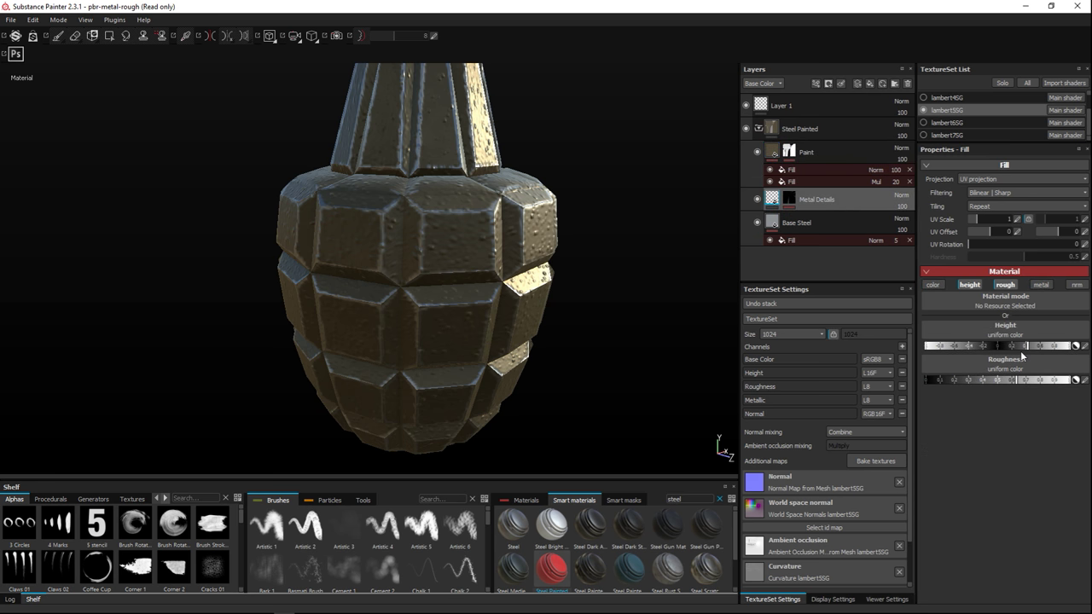
{"action": "mouse_move", "coordinate": [1012, 347]}
{"action": "left_mouse_down"}
{"action": "mouse_move", "coordinate": [982, 348]}
{"action": "mouse_move", "coordinate": [1047, 352]}
{"action": "left_mouse_up"}
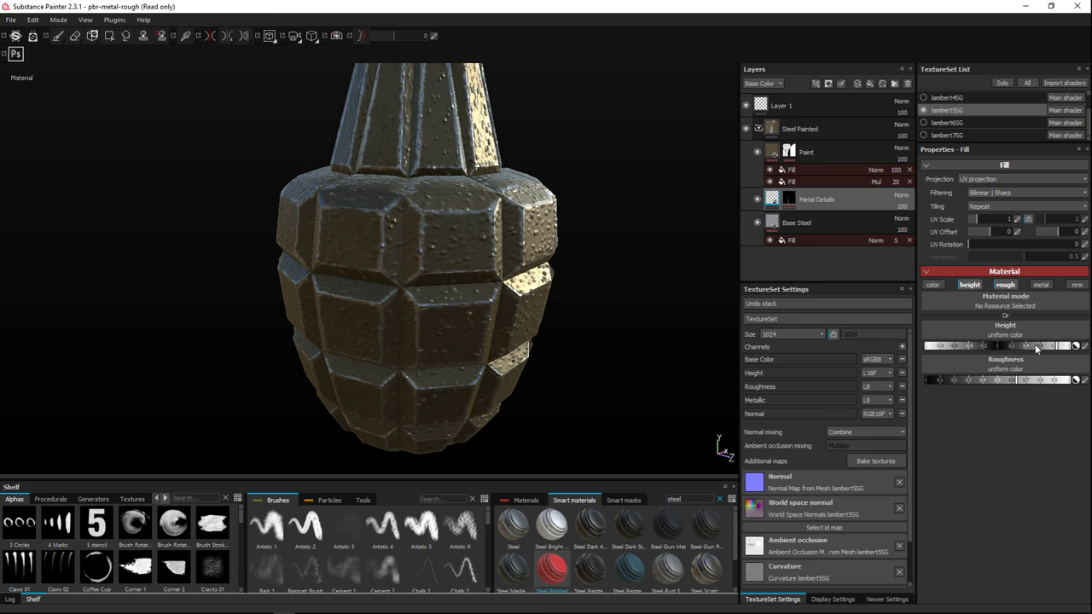
{"action": "left_click", "coordinate": [1018, 347]}
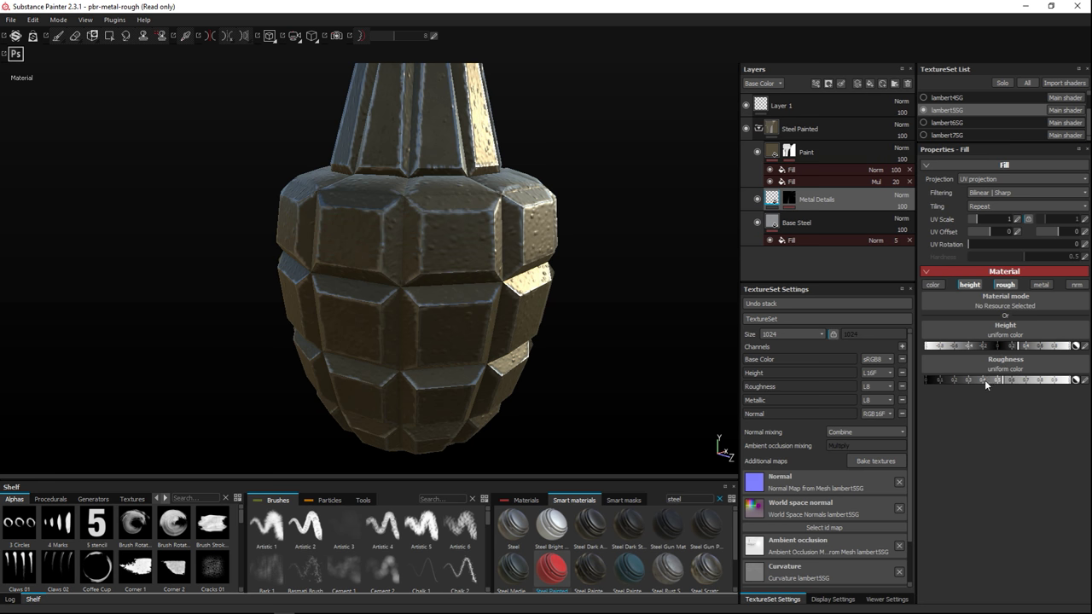
Set the Base Steel layer's metallic and roughness to about 0.5 each.
{"action": "left_click", "coordinate": [808, 223]}
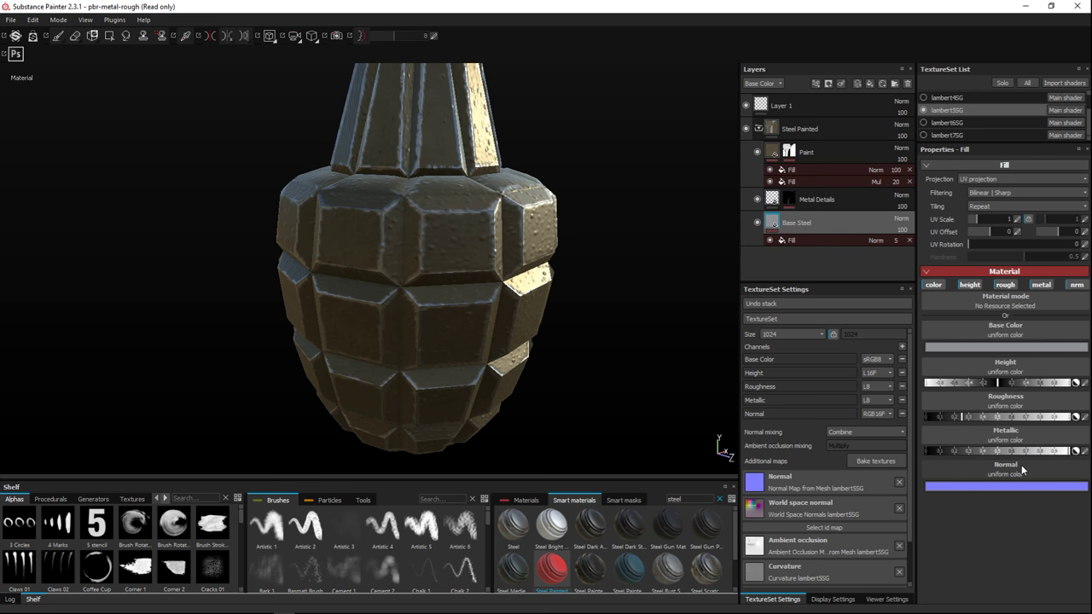
{"action": "mouse_move", "coordinate": [1026, 456]}
{"action": "left_mouse_down"}
{"action": "mouse_move", "coordinate": [1045, 451]}
{"action": "mouse_move", "coordinate": [1001, 457]}
{"action": "left_mouse_up"}
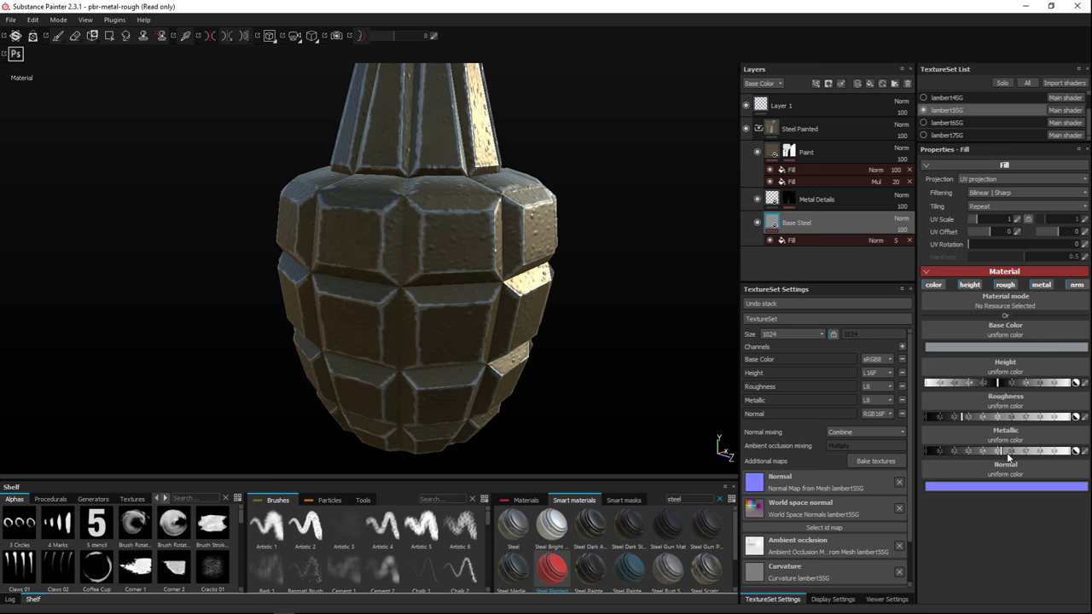
{"action": "left_click", "coordinate": [1015, 418]}
{"action": "mouse_move", "coordinate": [1025, 418]}
{"action": "left_mouse_down"}
{"action": "mouse_move", "coordinate": [1044, 417]}
{"action": "mouse_move", "coordinate": [998, 426]}
{"action": "left_mouse_up"}
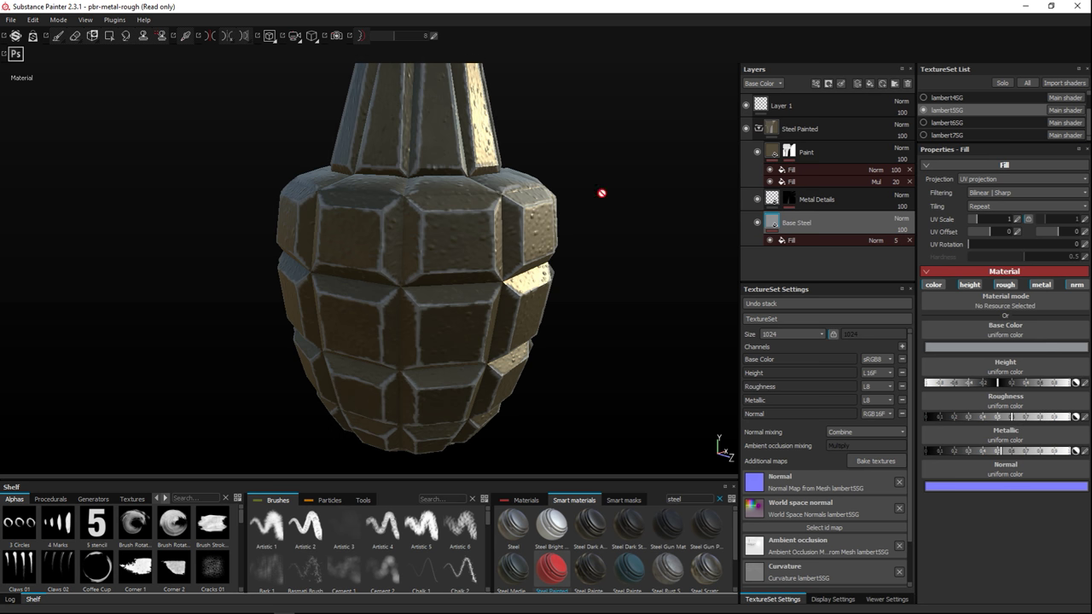
{"action": "left_click_drag", "start_coordinate": [1002, 417], "coordinate": [996, 419]}
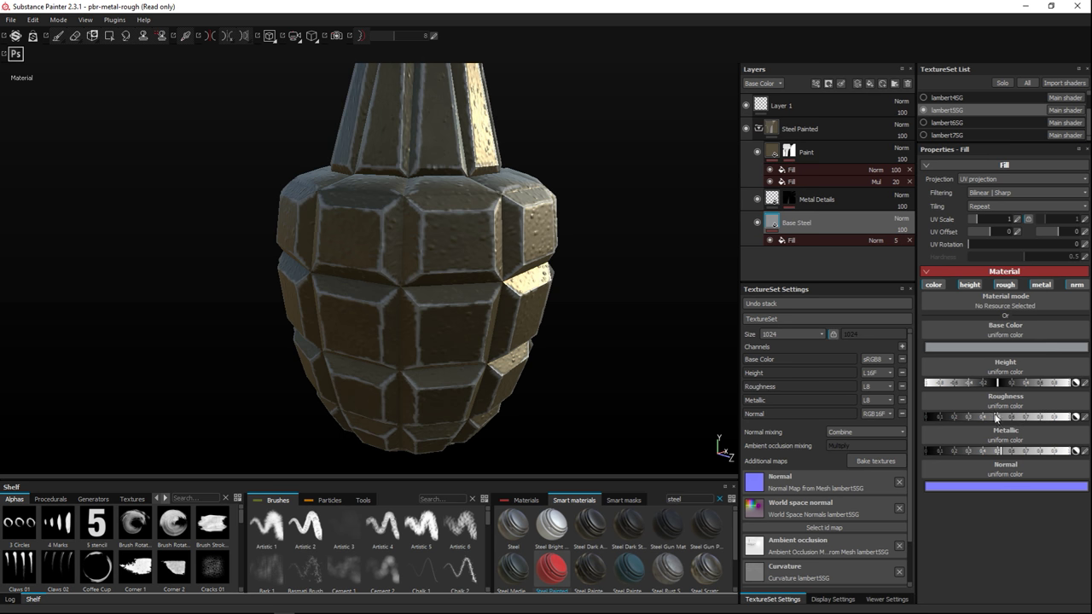
Inspect the grenade body's neck and compare it with the Grenade.jpg reference in Photos.
{"action": "left_click_drag", "start_coordinate": [585, 249], "coordinate": [610, 263], "text": "alt"}
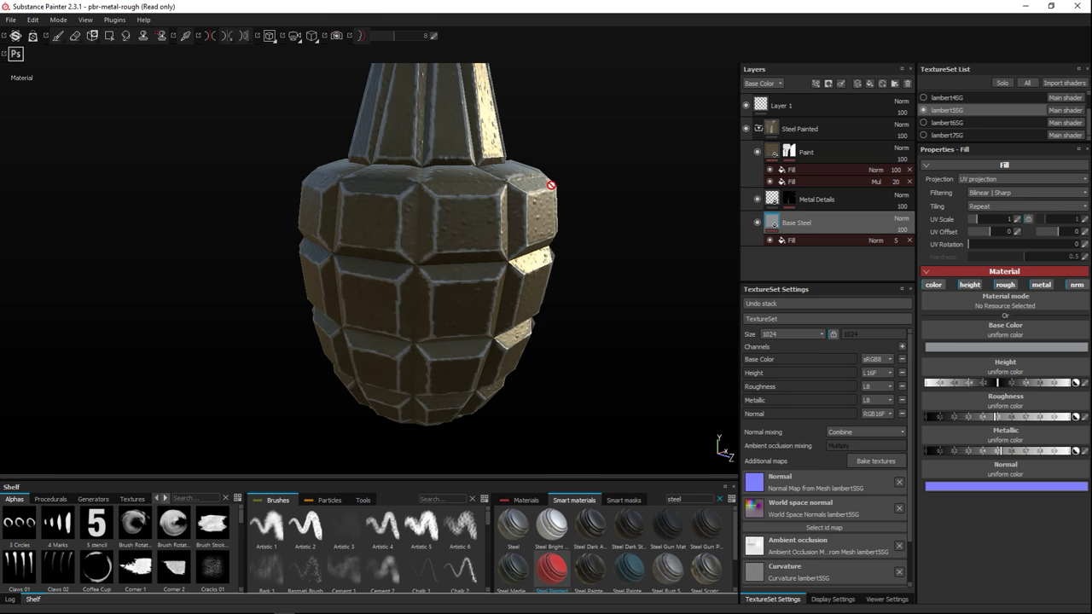
{"action": "mouse_move", "coordinate": [546, 179]}
{"action": "left_mouse_down", "text": "alt"}
{"action": "mouse_move", "coordinate": [548, 280]}
{"action": "mouse_move", "coordinate": [561, 293]}
{"action": "mouse_move", "coordinate": [590, 285]}
{"action": "mouse_move", "coordinate": [570, 273]}
{"action": "left_mouse_up", "text": "alt"}
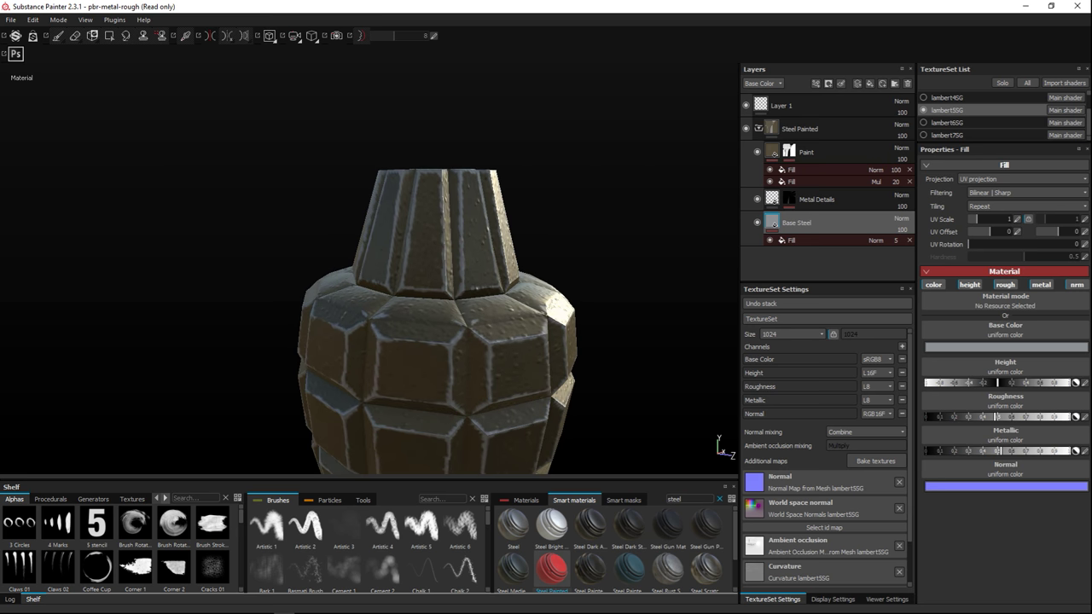
{"action": "key", "text": "alt+Tab"}
{"action": "left_click_drag", "start_coordinate": [526, 107], "coordinate": [3, 3]}
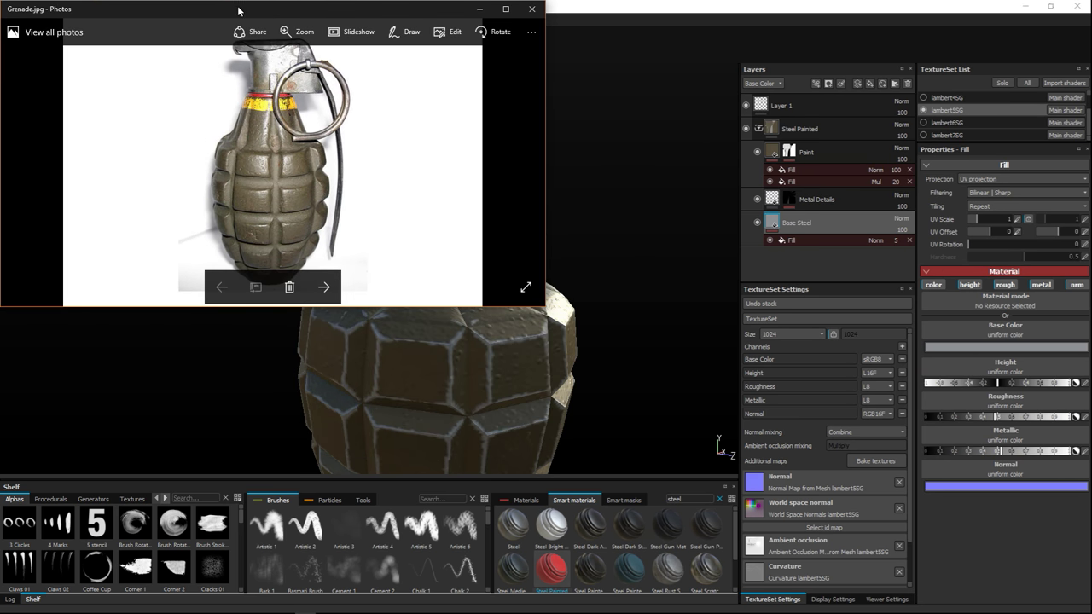
{"action": "left_click_drag", "start_coordinate": [239, 10], "coordinate": [409, 11]}
{"action": "key", "text": "alt+Tab"}
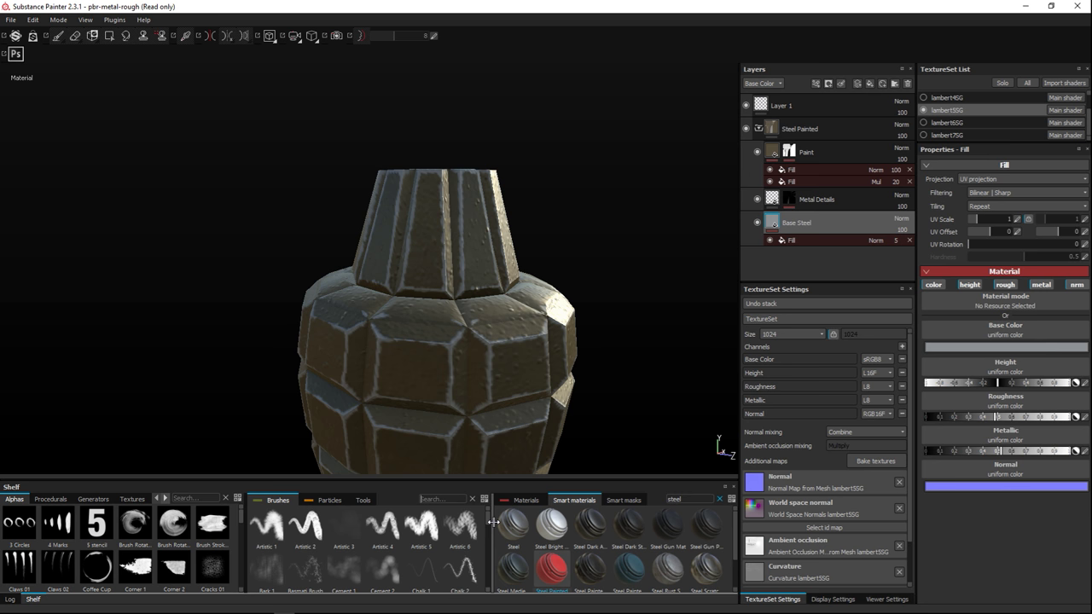
Choose the Default Hard brush and add a paint layer directly above Base Steel.
{"action": "type", "text": "defa"}
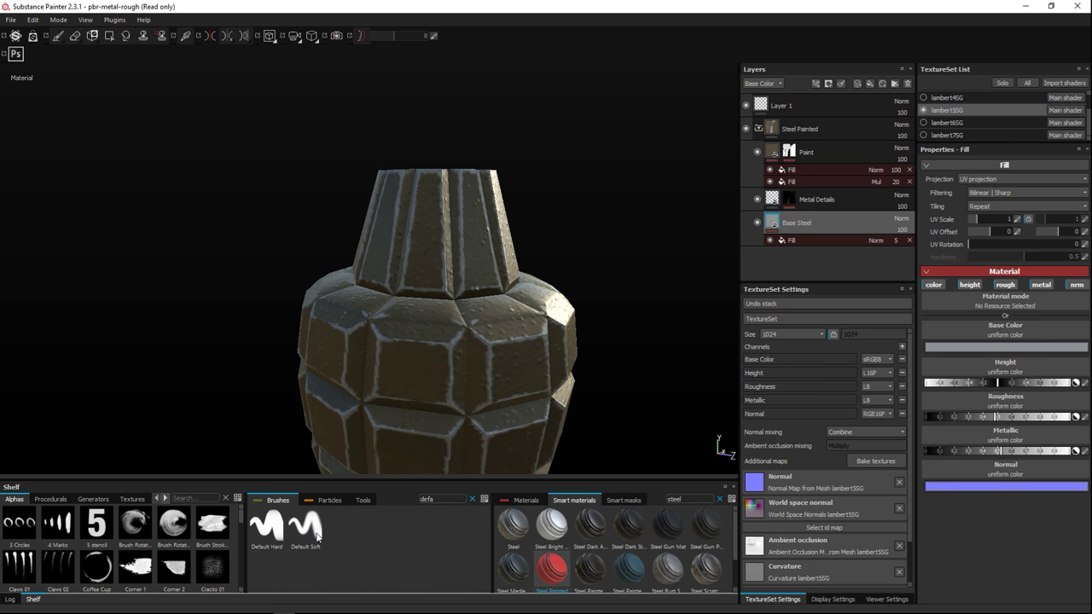
{"action": "mouse_move", "coordinate": [316, 535]}
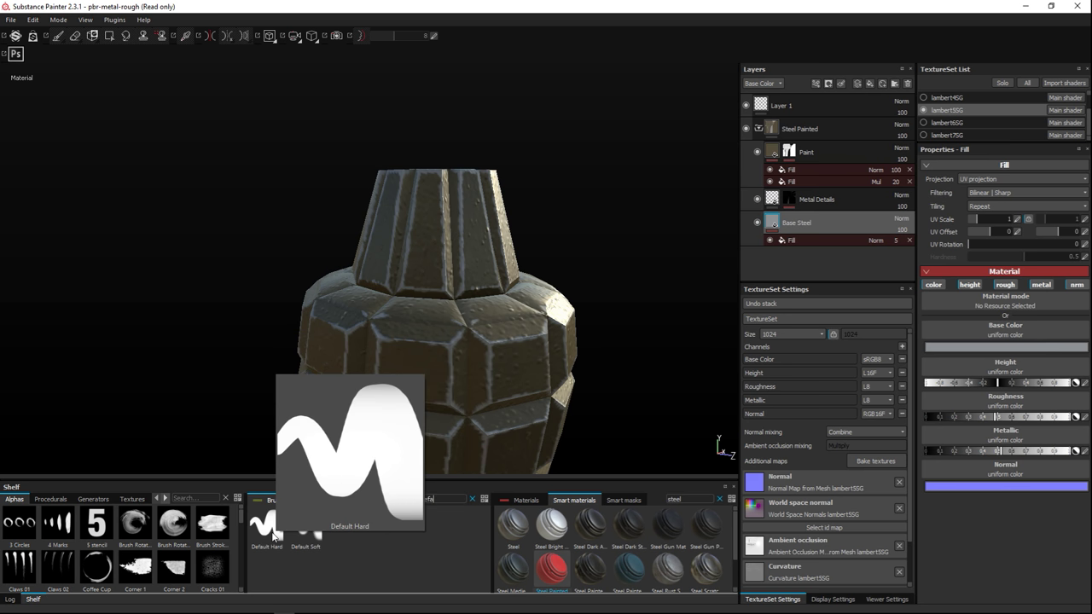
{"action": "mouse_move", "coordinate": [267, 533]}
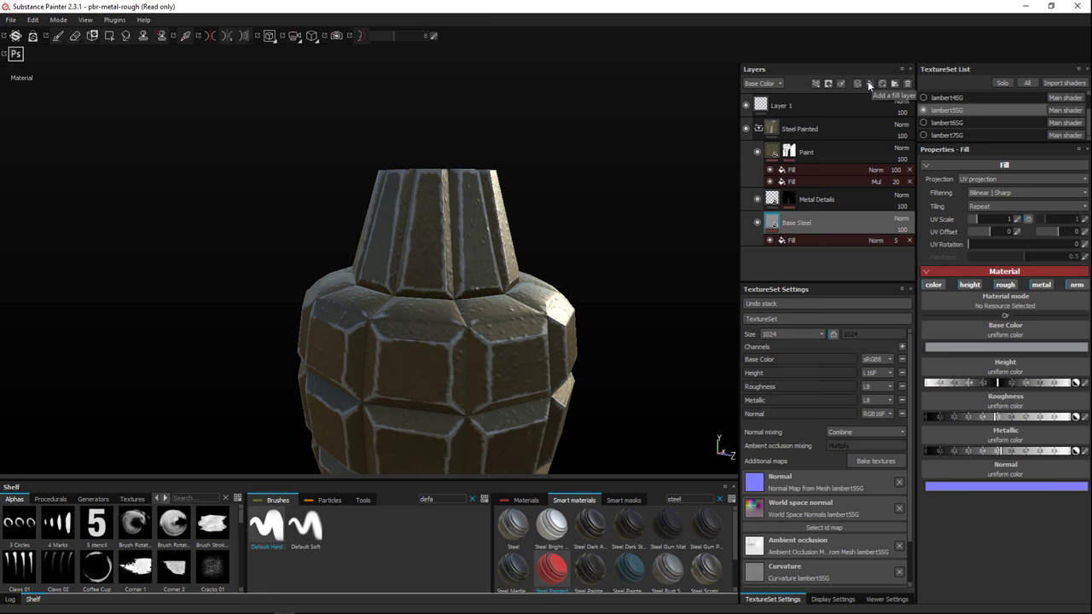
{"action": "left_click", "coordinate": [858, 83]}
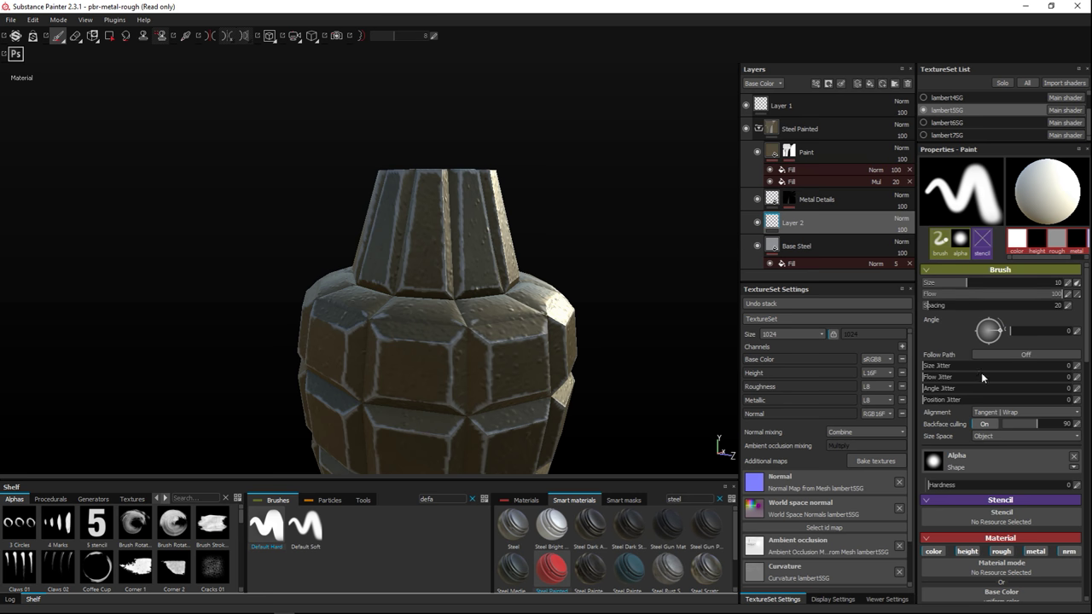
Set the brush's base color to a bright yellow, about R 0.991, G 1.000, B 0.136.
{"action": "scroll", "coordinate": [1032, 415], "scroll_direction": "down", "scroll_amount": 4}
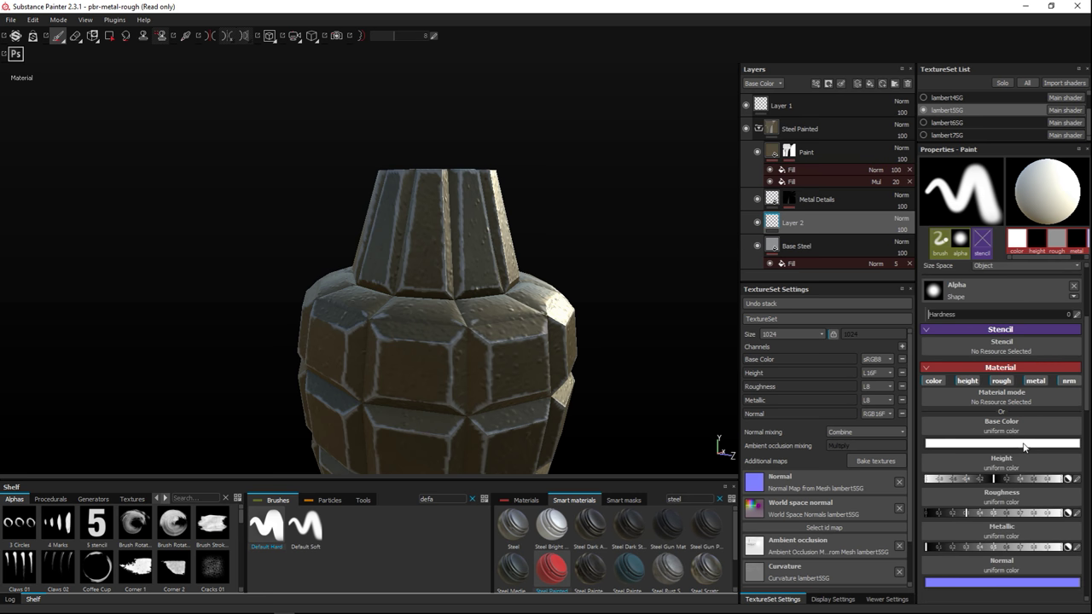
{"action": "left_click", "coordinate": [1024, 443]}
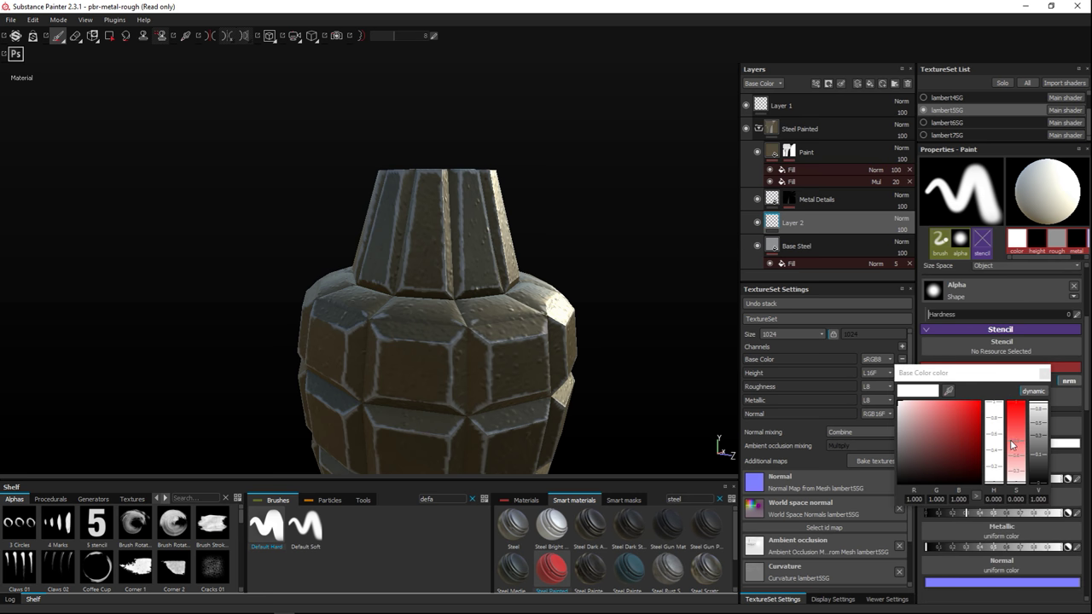
{"action": "left_click", "coordinate": [1016, 412]}
{"action": "left_click_drag", "start_coordinate": [998, 452], "coordinate": [999, 474]}
{"action": "left_click_drag", "start_coordinate": [937, 442], "coordinate": [960, 415]}
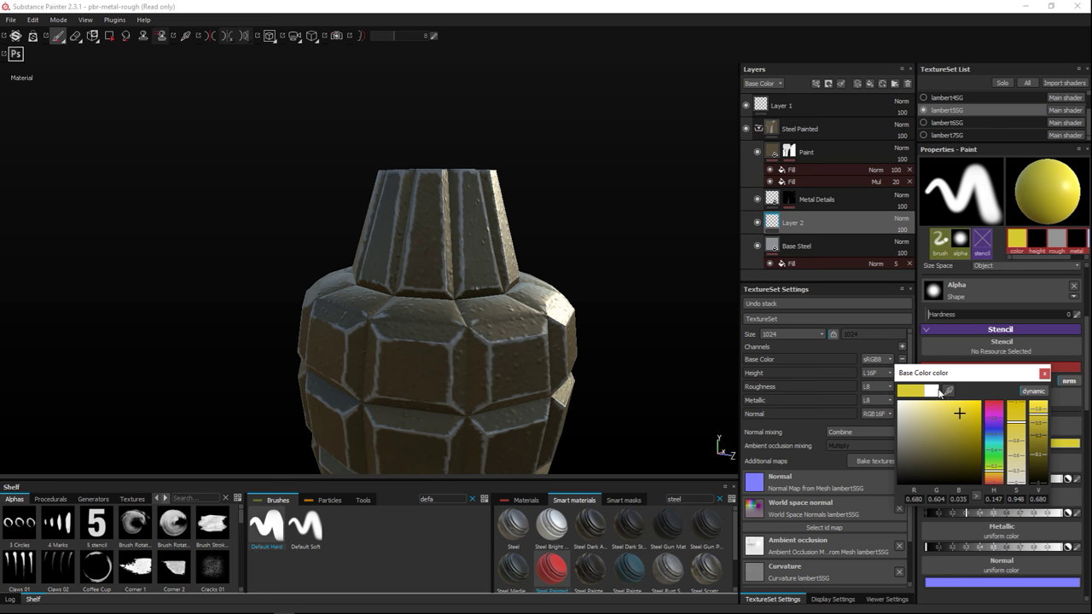
{"action": "left_click", "coordinate": [949, 391]}
{"action": "left_click", "coordinate": [954, 402]}
{"action": "left_click_drag", "start_coordinate": [953, 401], "coordinate": [947, 401]}
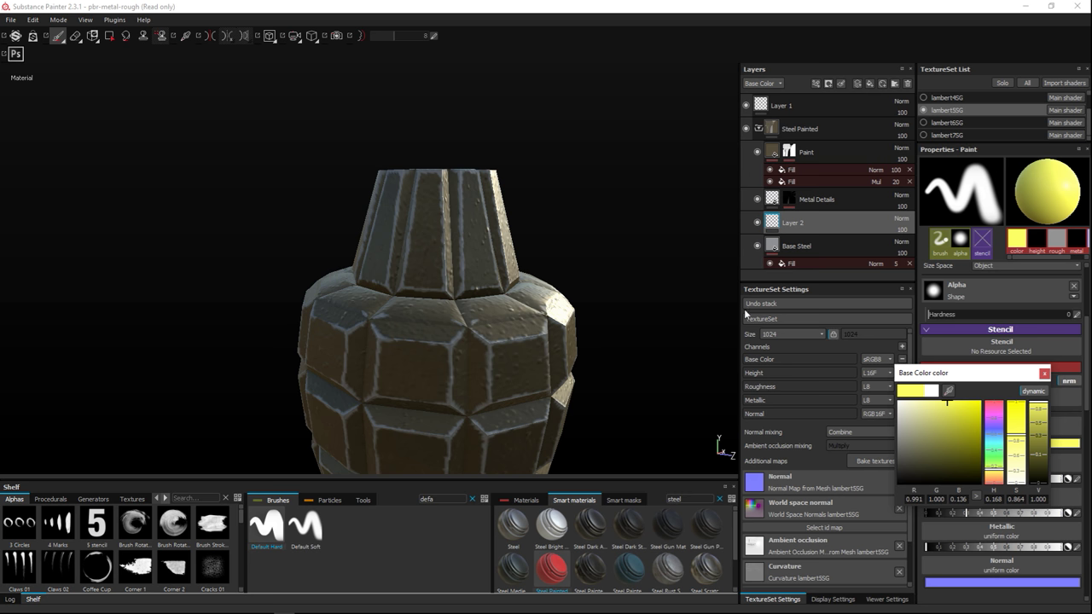
Paint yellow along the neck's upper edge, then disable the brush's height channel and raise its roughness to about 0.6.
{"action": "mouse_move", "coordinate": [418, 178]}
{"action": "left_mouse_down"}
{"action": "mouse_move", "coordinate": [504, 177]}
{"action": "mouse_move", "coordinate": [407, 179]}
{"action": "mouse_move", "coordinate": [443, 175]}
{"action": "left_mouse_up"}
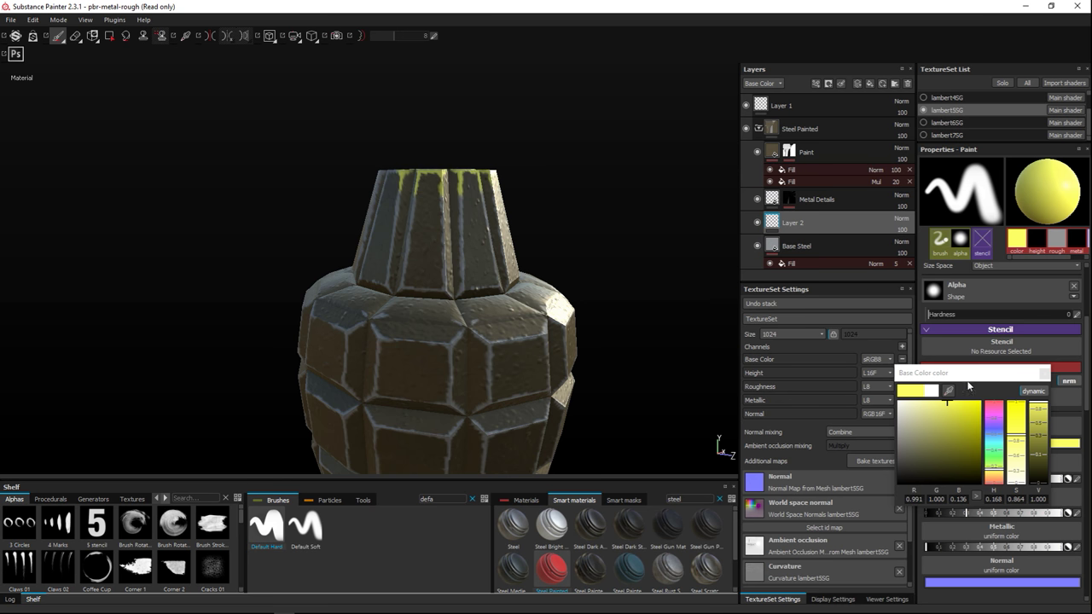
{"action": "left_click", "coordinate": [1044, 374]}
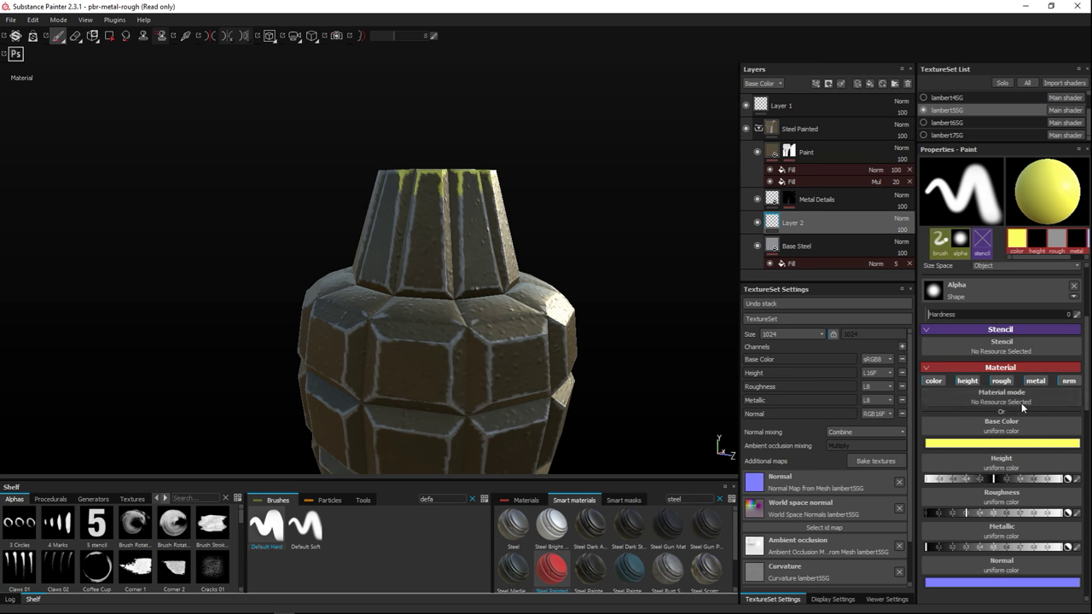
{"action": "left_click", "coordinate": [972, 384]}
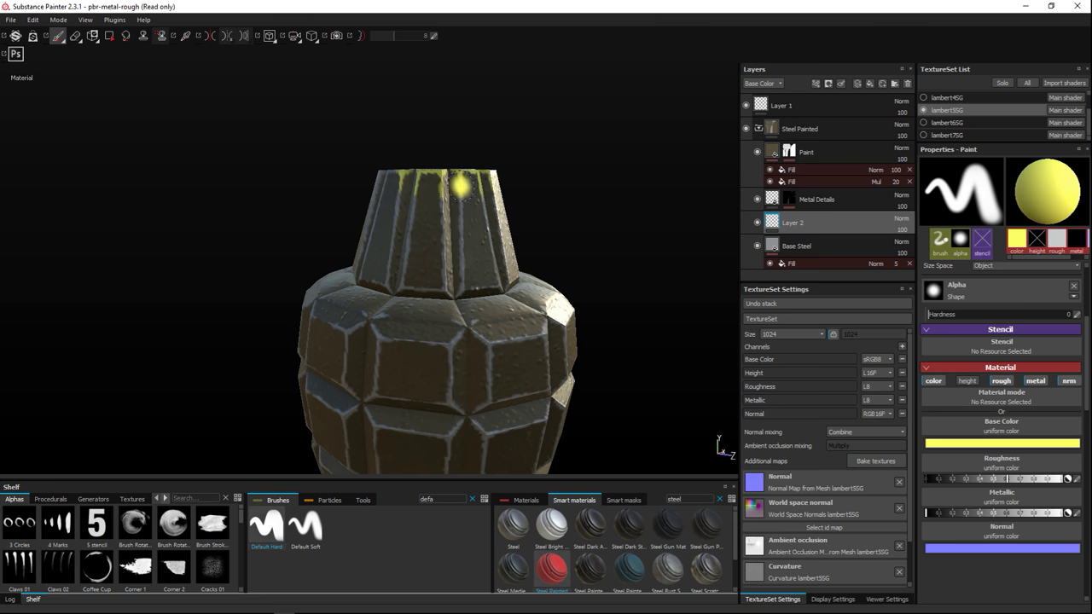
Frame the neck's rim and increase the brush size to about 20.6.
{"action": "right_click_drag", "start_coordinate": [483, 191], "coordinate": [584, 234], "text": "alt"}
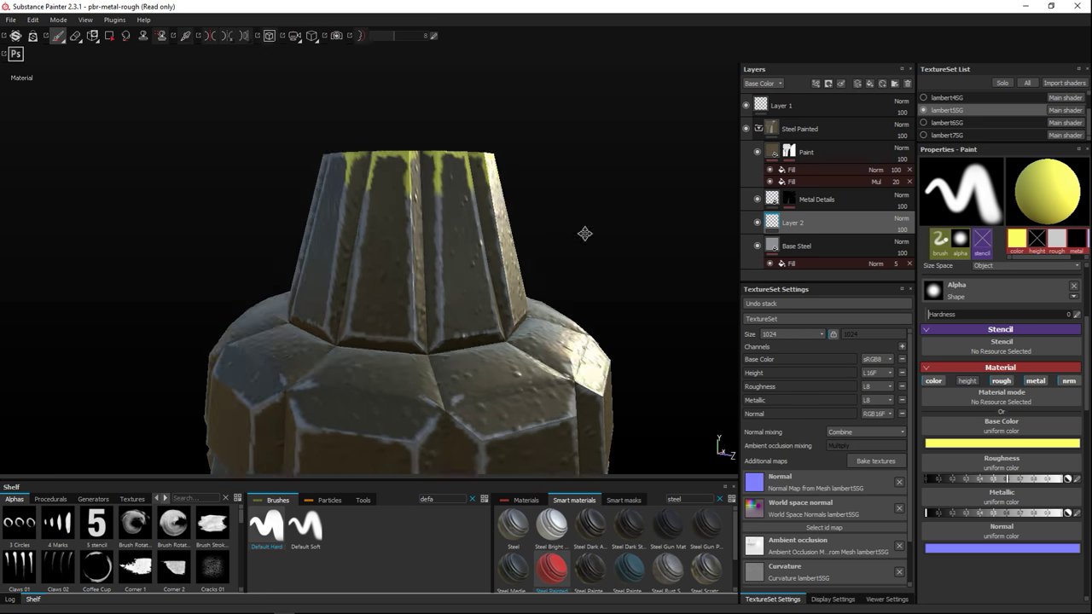
{"action": "left_click_drag", "start_coordinate": [584, 234], "coordinate": [529, 282], "text": "alt"}
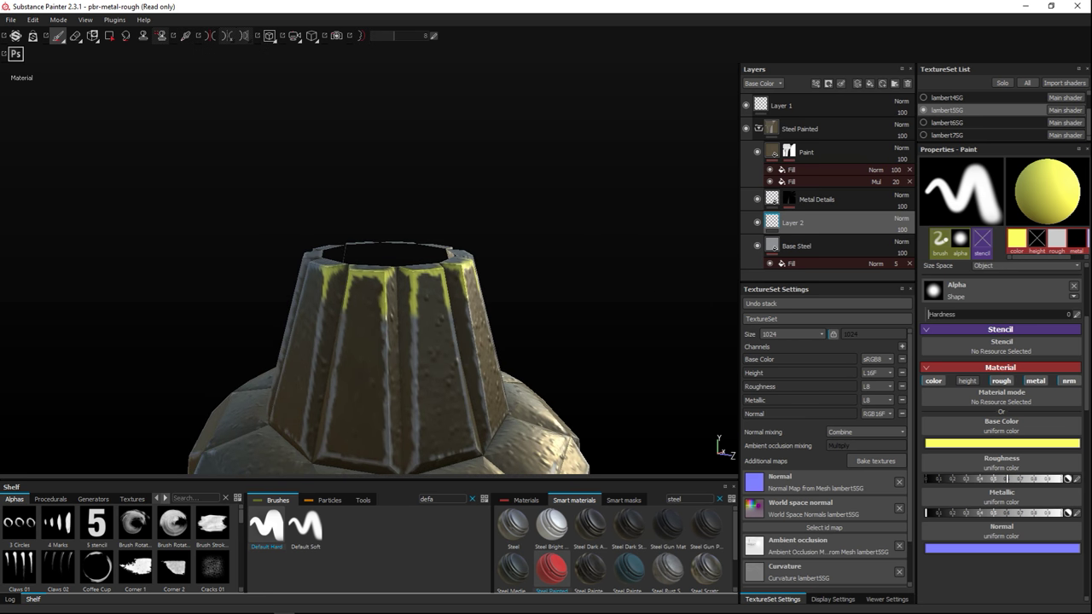
{"action": "left_click", "coordinate": [940, 246]}
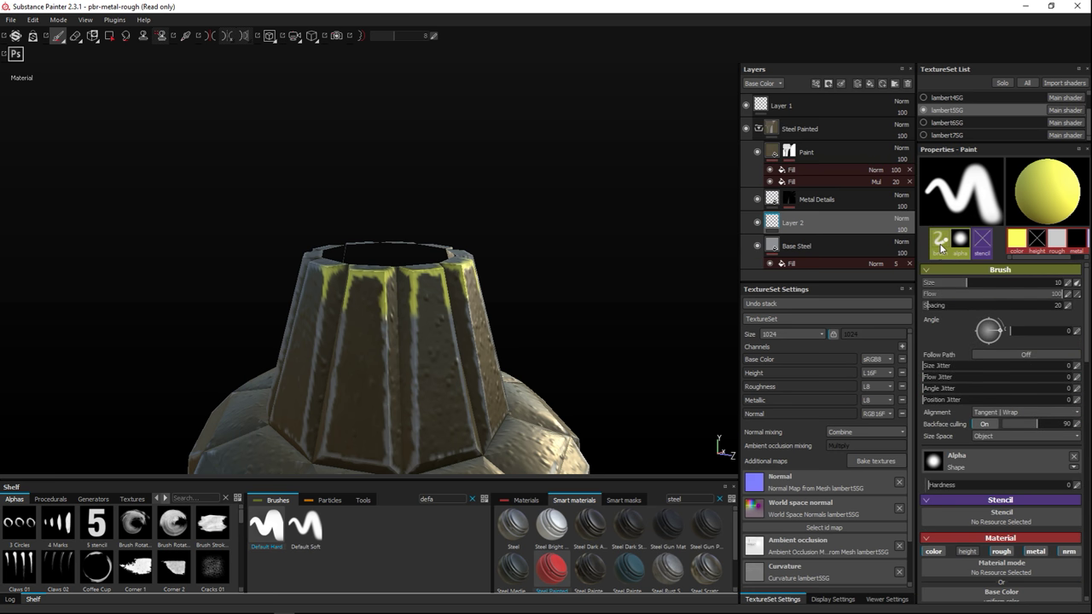
{"action": "left_click_drag", "start_coordinate": [967, 282], "coordinate": [986, 282]}
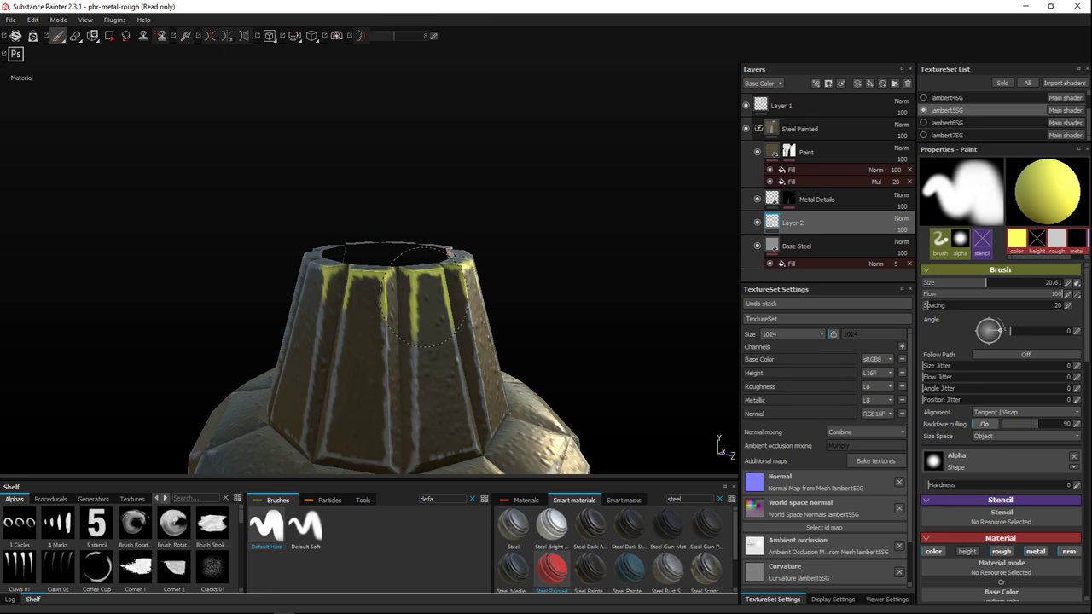
Paint yellow around the whole upper rim of the neck on Layer 2.
{"action": "mouse_move", "coordinate": [317, 268]}
{"action": "left_mouse_down", "text": "alt"}
{"action": "mouse_move", "coordinate": [305, 209]}
{"action": "mouse_move", "coordinate": [366, 281]}
{"action": "left_mouse_up", "text": "alt"}
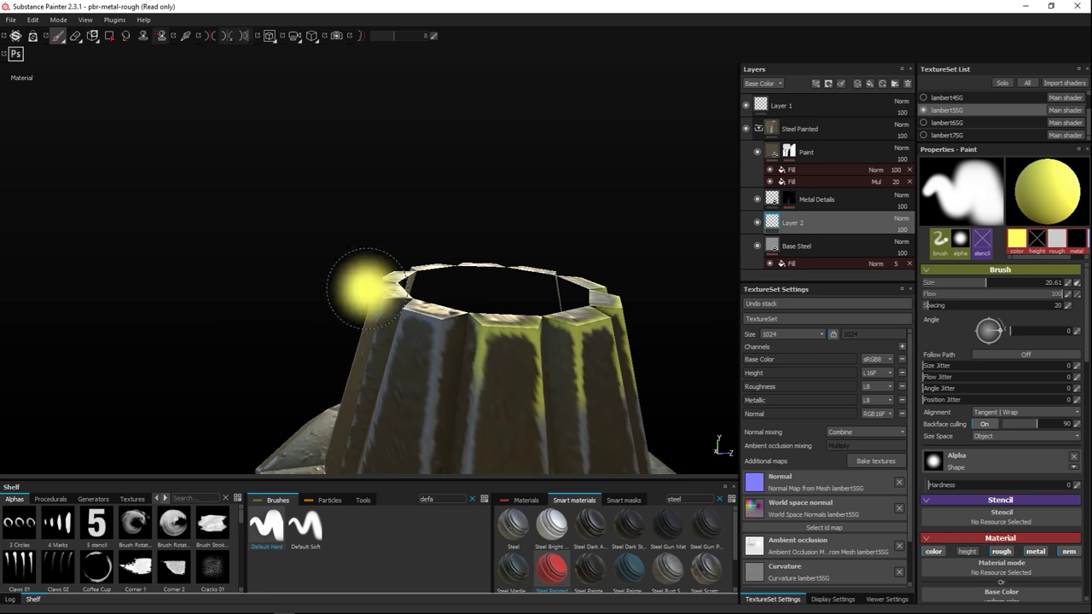
{"action": "left_click_drag", "start_coordinate": [450, 256], "coordinate": [383, 229], "text": "alt"}
{"action": "left_click_drag", "start_coordinate": [325, 192], "coordinate": [366, 134], "text": "alt"}
{"action": "left_click_drag", "start_coordinate": [275, 223], "coordinate": [256, 244], "text": "alt"}
{"action": "scroll", "coordinate": [256, 235], "scroll_direction": "down", "scroll_amount": 5}
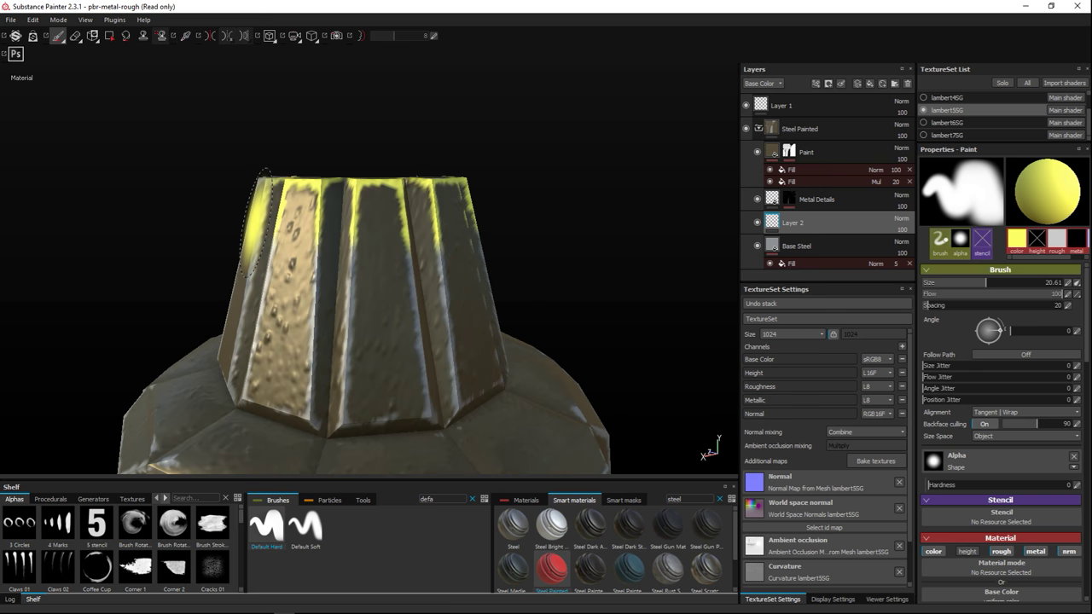
{"action": "mouse_move", "coordinate": [176, 251]}
{"action": "left_mouse_down", "text": "alt"}
{"action": "mouse_move", "coordinate": [346, 268]}
{"action": "mouse_move", "coordinate": [426, 294]}
{"action": "mouse_move", "coordinate": [475, 281]}
{"action": "left_mouse_up", "text": "alt"}
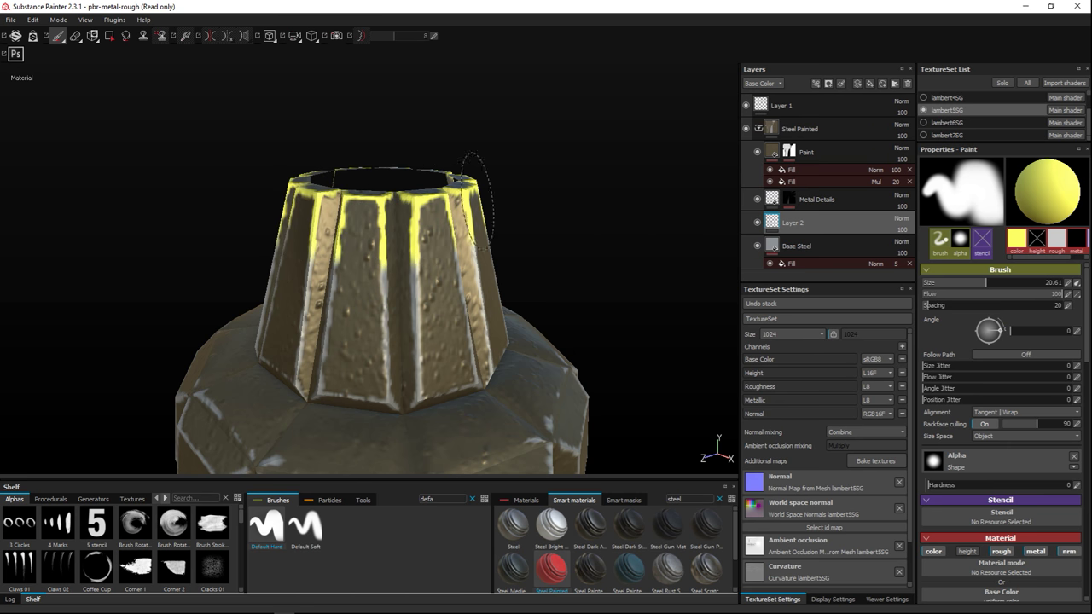
{"action": "scroll", "coordinate": [273, 215], "scroll_direction": "up", "scroll_amount": 5}
{"action": "mouse_move", "coordinate": [358, 215]}
{"action": "left_mouse_down", "text": "alt"}
{"action": "mouse_move", "coordinate": [470, 215]}
{"action": "mouse_move", "coordinate": [452, 195]}
{"action": "left_mouse_up", "text": "alt"}
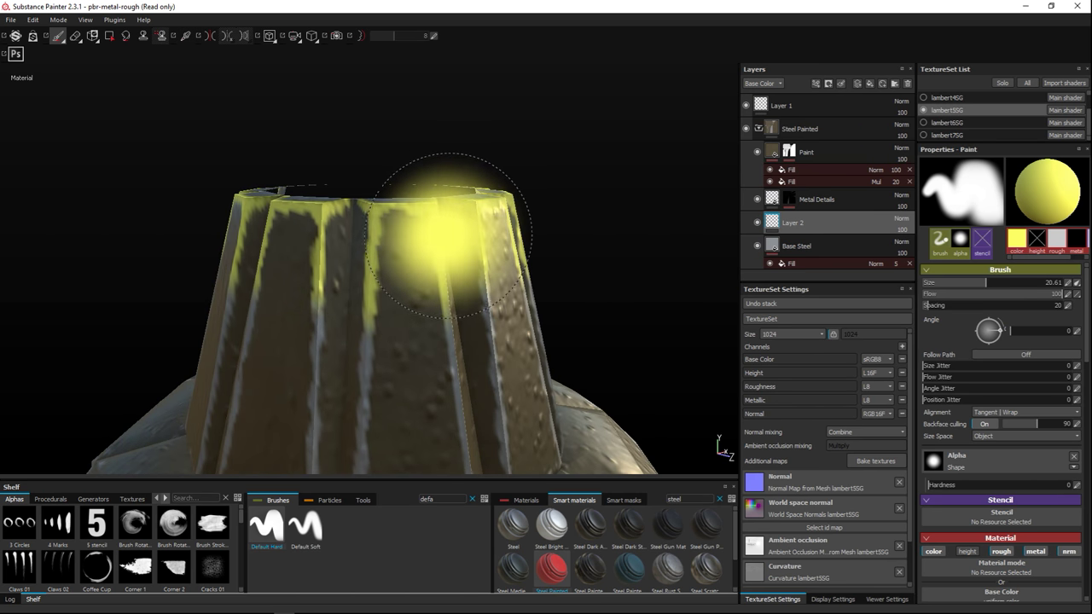
{"action": "mouse_move", "coordinate": [451, 220]}
{"action": "right_mouse_down", "text": "shift"}
{"action": "mouse_move", "coordinate": [604, 207]}
{"action": "mouse_move", "coordinate": [648, 255]}
{"action": "right_mouse_up", "text": "shift"}
{"action": "scroll", "coordinate": [604, 225], "scroll_direction": "down", "scroll_amount": 4}
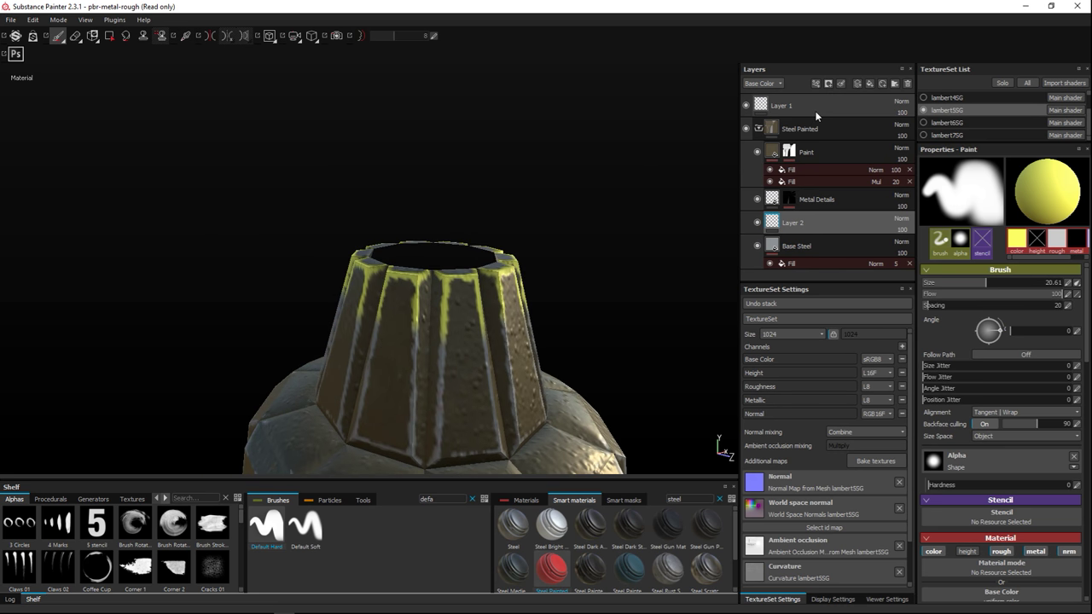
Paint a solid yellow band all around the top of the neck on Layer 1.
{"action": "left_click", "coordinate": [794, 107]}
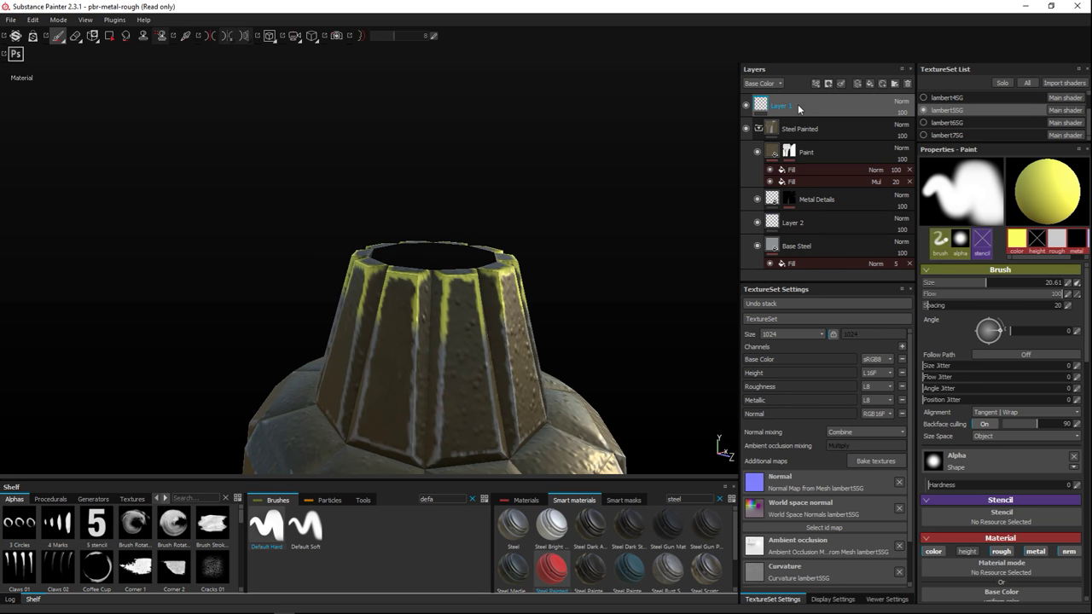
{"action": "left_click", "coordinate": [458, 298]}
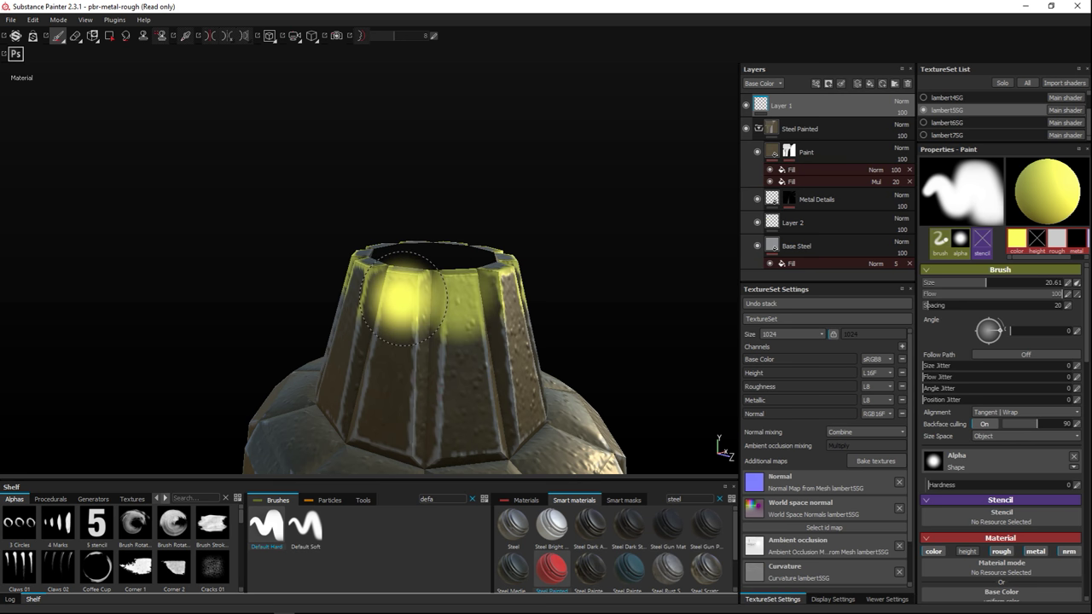
{"action": "left_click_drag", "start_coordinate": [445, 295], "coordinate": [409, 305], "text": "alt"}
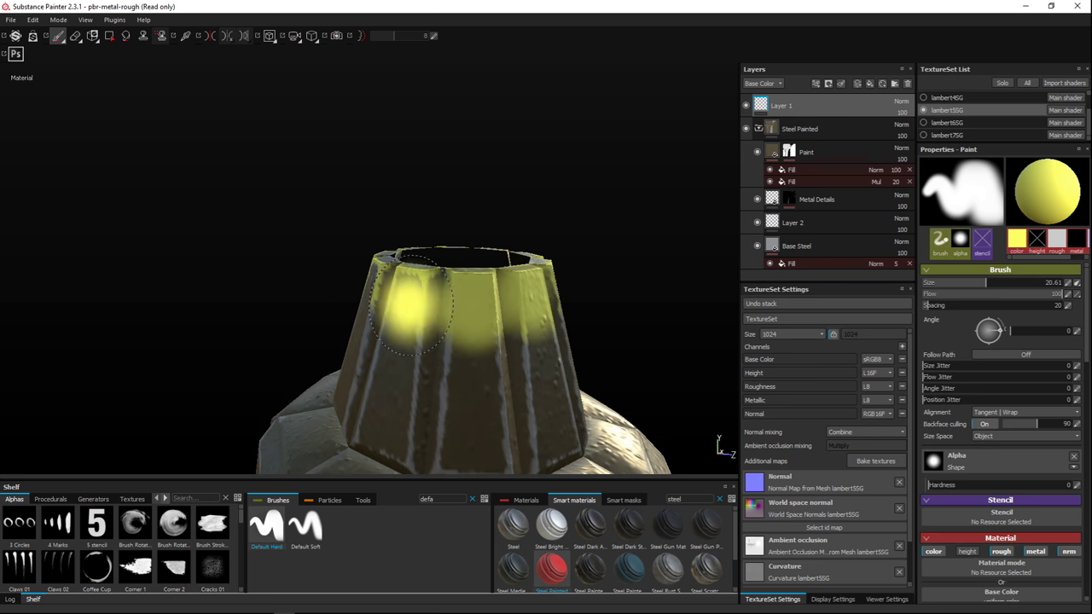
{"action": "mouse_move", "coordinate": [358, 248]}
{"action": "left_mouse_down", "text": "alt"}
{"action": "mouse_move", "coordinate": [486, 290]}
{"action": "mouse_move", "coordinate": [512, 311]}
{"action": "left_mouse_up", "text": "alt"}
{"action": "left_click", "coordinate": [516, 320]}
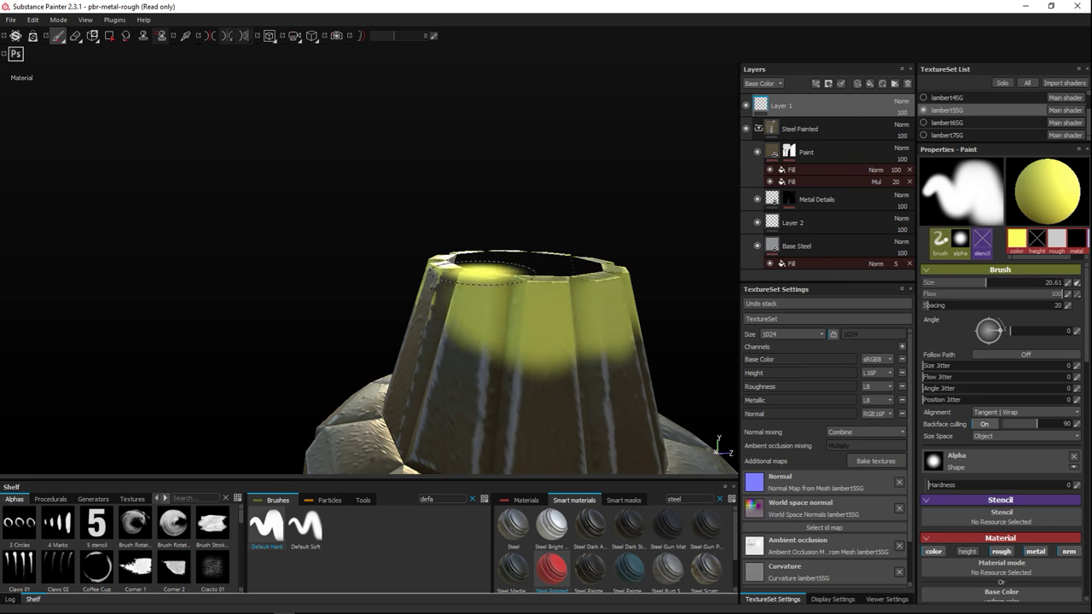
{"action": "mouse_move", "coordinate": [378, 256]}
{"action": "left_mouse_down", "text": "alt"}
{"action": "mouse_move", "coordinate": [482, 265]}
{"action": "mouse_move", "coordinate": [312, 236]}
{"action": "left_mouse_up", "text": "alt"}
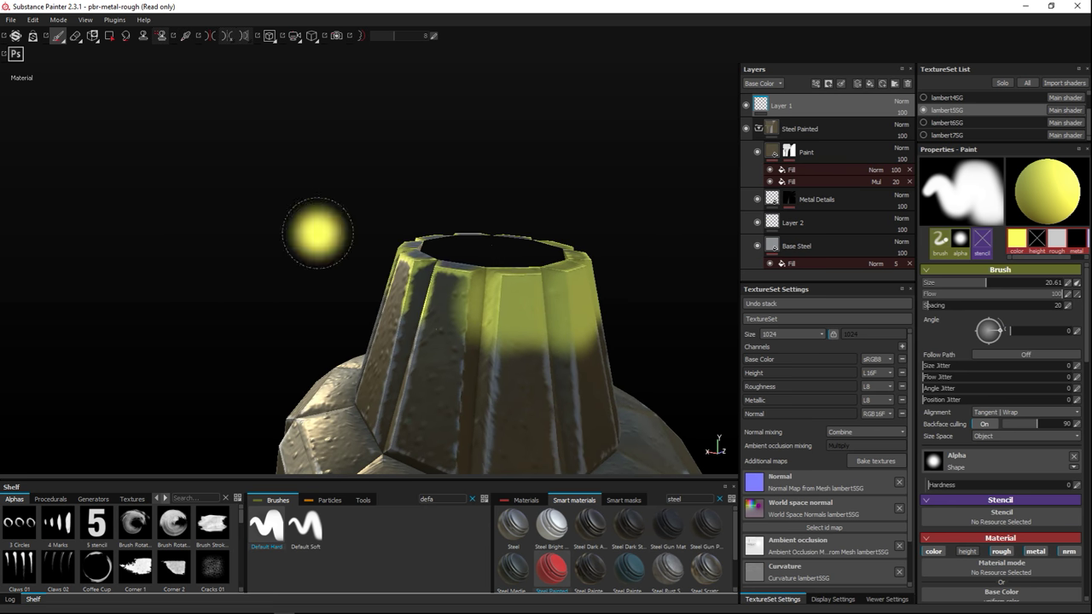
{"action": "left_click_drag", "start_coordinate": [299, 244], "coordinate": [512, 281], "text": "alt"}
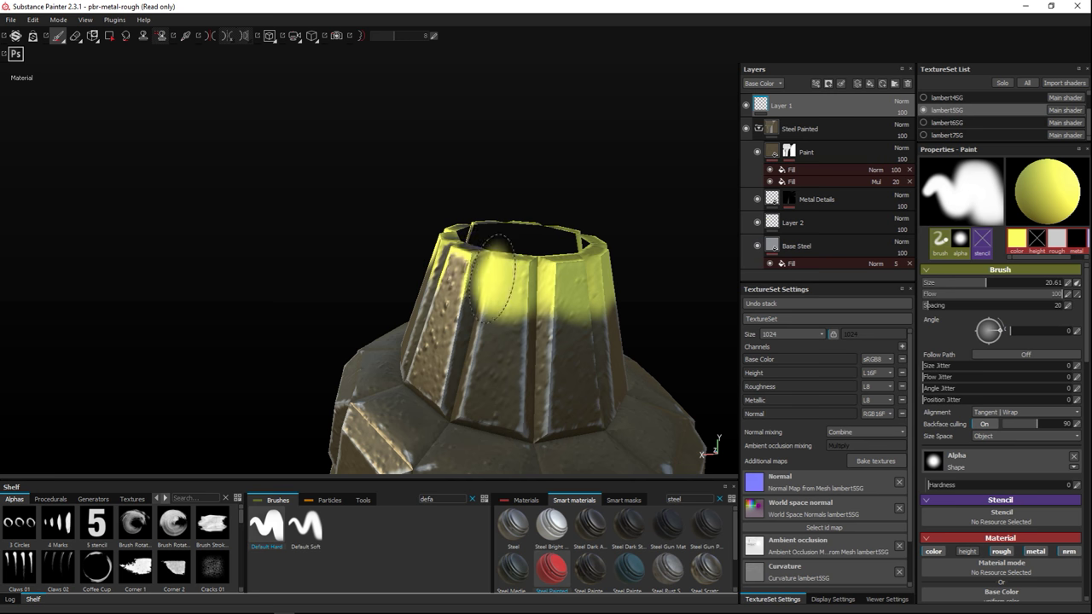
{"action": "mouse_move", "coordinate": [390, 255]}
{"action": "left_mouse_down", "text": "alt"}
{"action": "mouse_move", "coordinate": [520, 251]}
{"action": "mouse_move", "coordinate": [477, 256]}
{"action": "left_mouse_up", "text": "alt"}
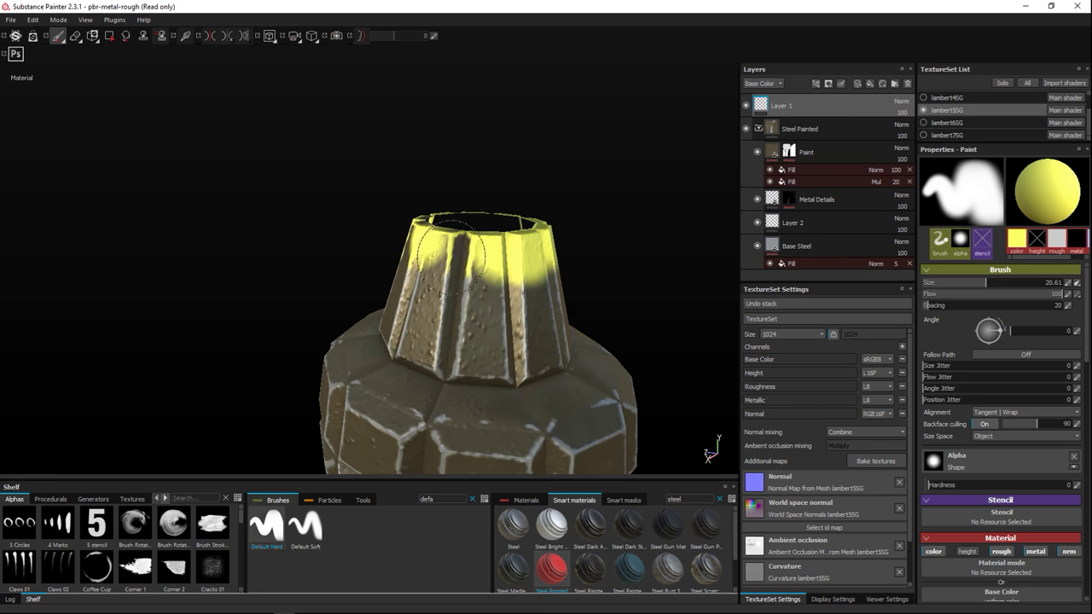
{"action": "left_click_drag", "start_coordinate": [361, 236], "coordinate": [405, 243], "text": "alt"}
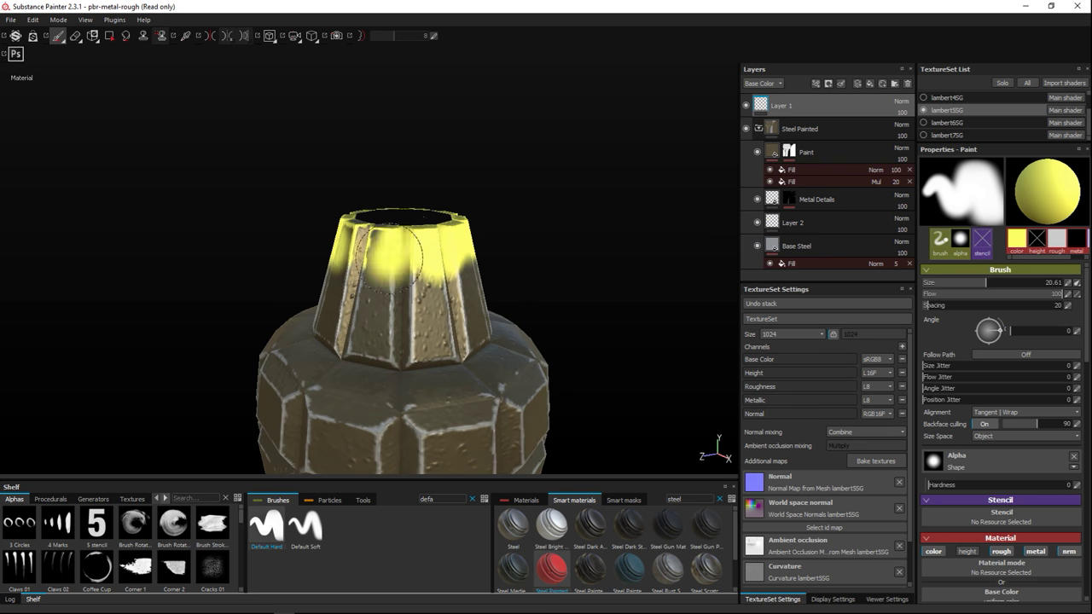
{"action": "left_click_drag", "start_coordinate": [271, 256], "coordinate": [342, 254], "text": "alt"}
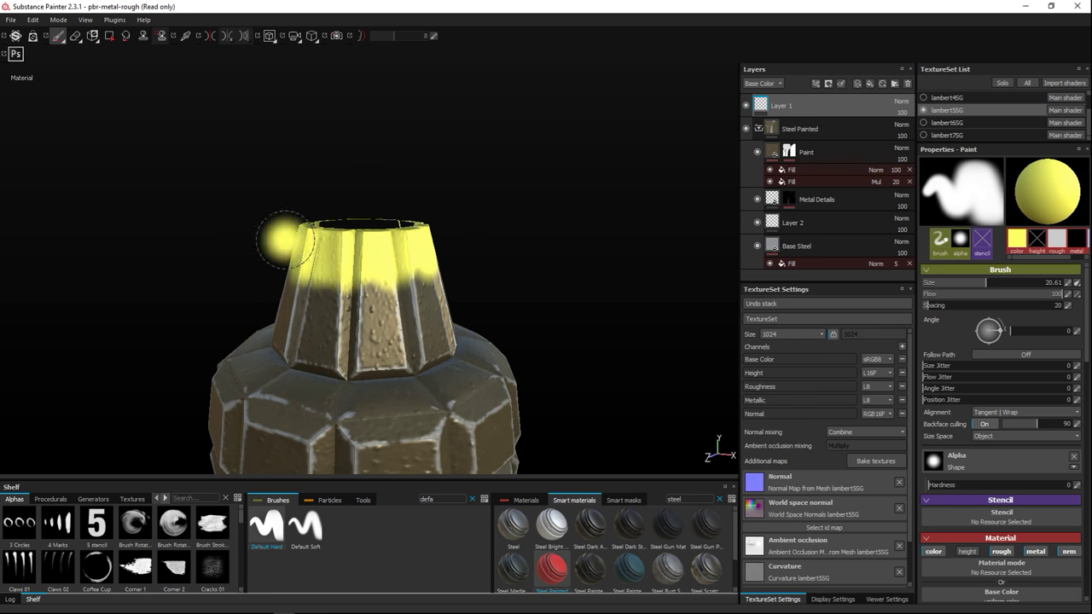
{"action": "mouse_move", "coordinate": [256, 249]}
{"action": "left_mouse_down", "text": "alt"}
{"action": "mouse_move", "coordinate": [361, 244]}
{"action": "mouse_move", "coordinate": [253, 246]}
{"action": "mouse_move", "coordinate": [292, 210]}
{"action": "mouse_move", "coordinate": [431, 223]}
{"action": "left_mouse_up", "text": "alt"}
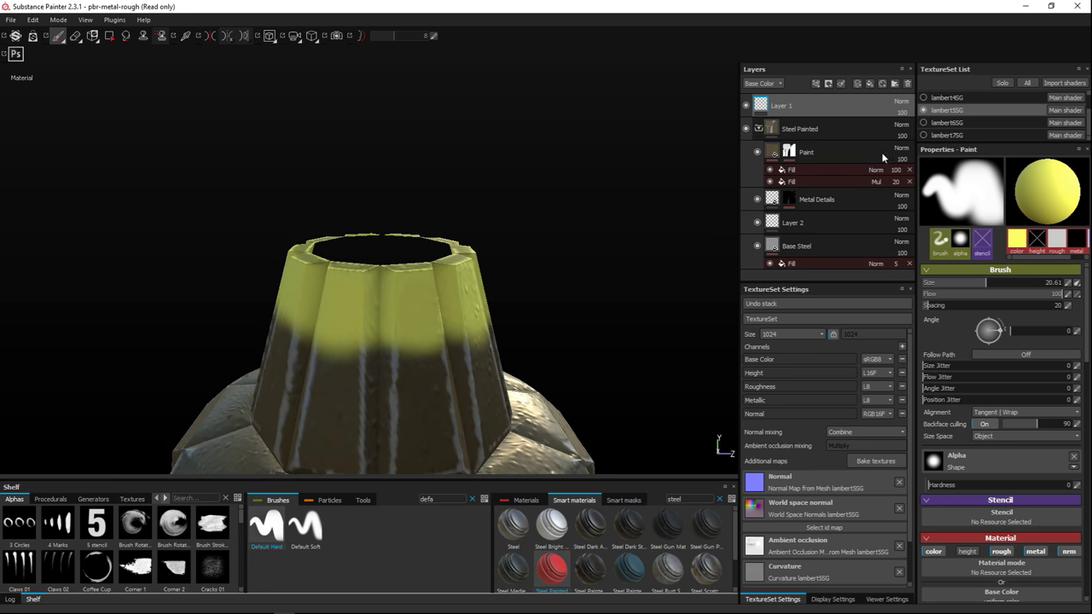
Make the hidden texture sets visible again so that the whole grenade is displayed.
{"action": "left_click", "coordinate": [923, 98]}
{"action": "left_click", "coordinate": [923, 123]}
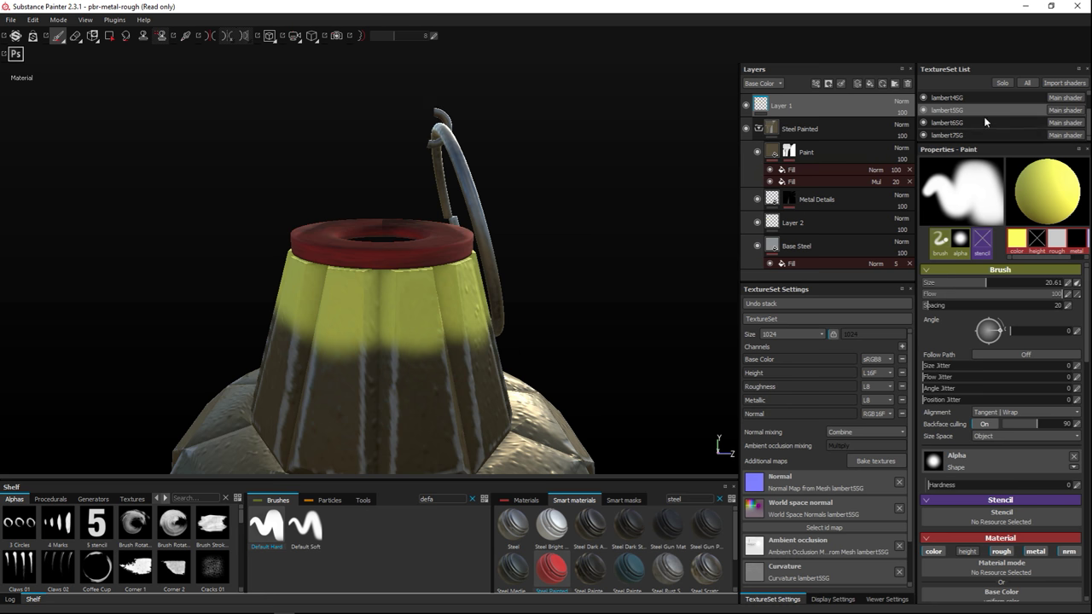
{"action": "scroll", "coordinate": [954, 119], "scroll_direction": "up", "scroll_amount": 1}
{"action": "left_click", "coordinate": [923, 97]}
{"action": "scroll", "coordinate": [947, 111], "scroll_direction": "up", "scroll_amount": 1}
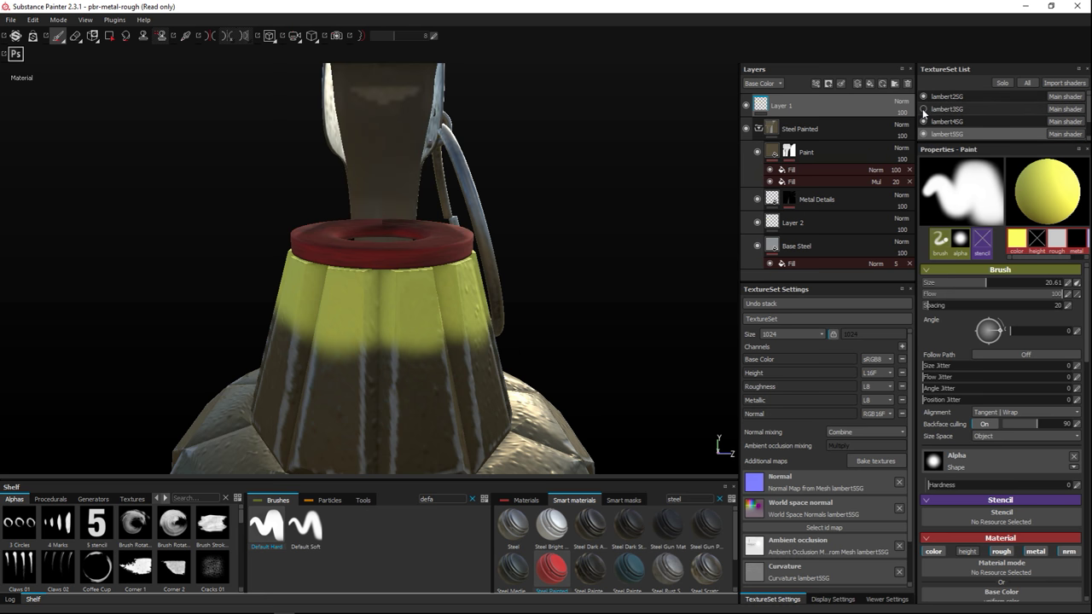
{"action": "left_click", "coordinate": [923, 97]}
{"action": "scroll", "coordinate": [551, 216], "scroll_direction": "down", "scroll_amount": 6}
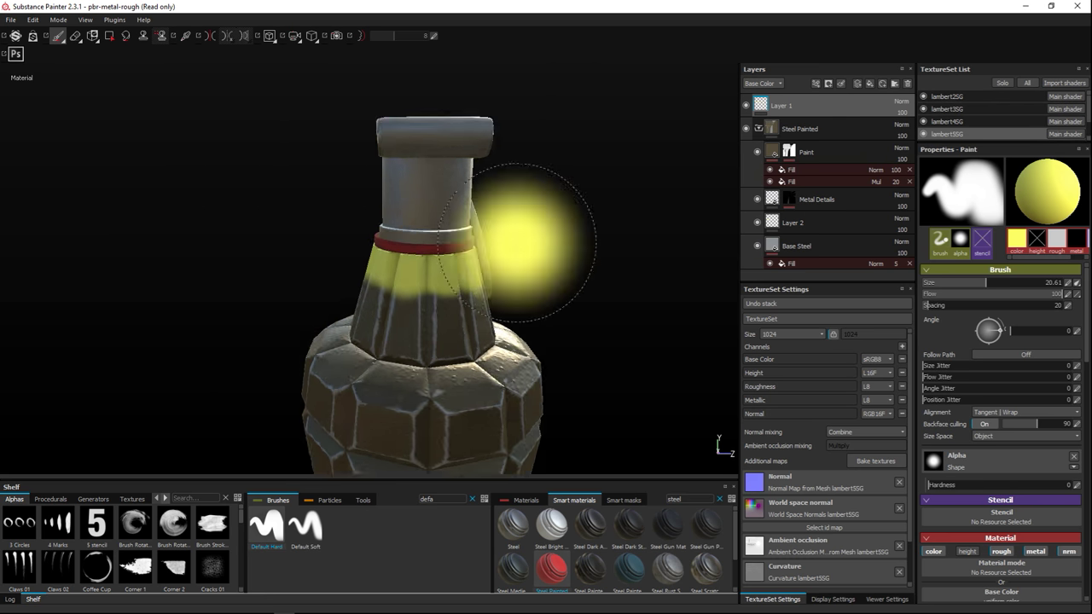
Examine the complete textured grenade side by side with the Grenade.jpg reference in Photos.
{"action": "left_click_drag", "start_coordinate": [609, 280], "coordinate": [601, 365], "text": "alt"}
{"action": "middle_click_drag", "start_coordinate": [601, 365], "coordinate": [442, 404], "text": "alt"}
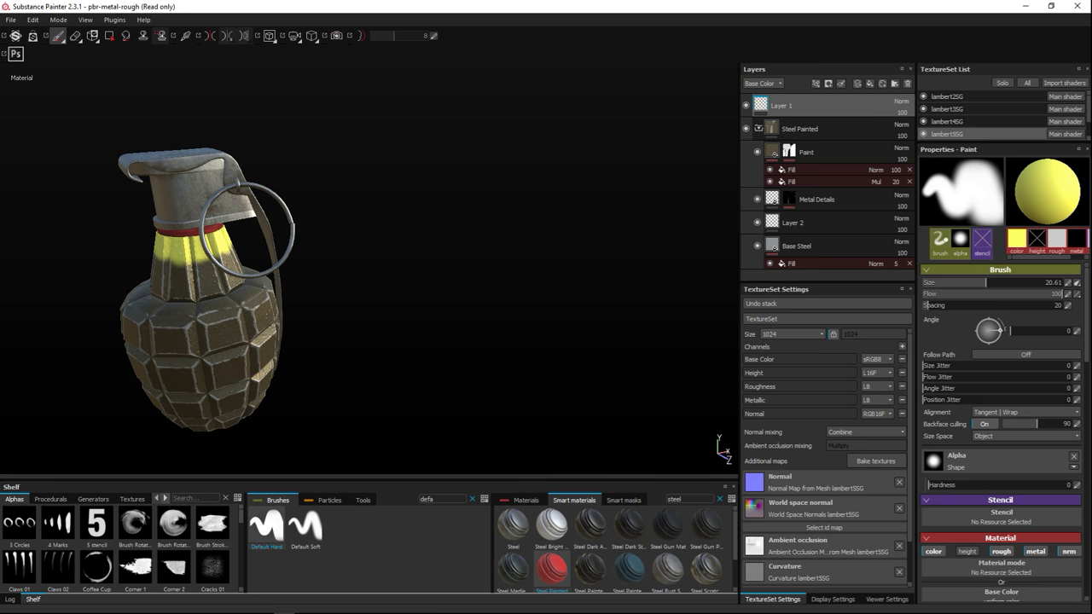
{"action": "left_click_drag", "start_coordinate": [654, 114], "coordinate": [505, 111]}
{"action": "mouse_move", "coordinate": [310, 354]}
{"action": "left_mouse_down", "text": "alt"}
{"action": "mouse_move", "coordinate": [302, 361]}
{"action": "mouse_move", "coordinate": [384, 361]}
{"action": "left_mouse_up", "text": "alt"}
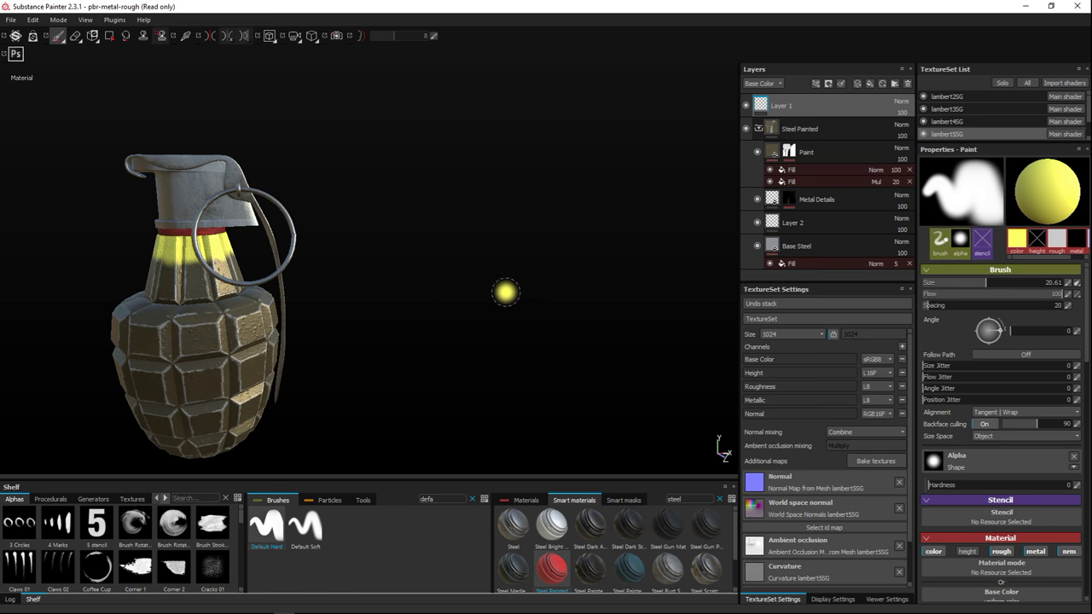
{"action": "scroll", "coordinate": [537, 296], "scroll_direction": "up", "scroll_amount": 2}
{"action": "key", "text": "F9"}
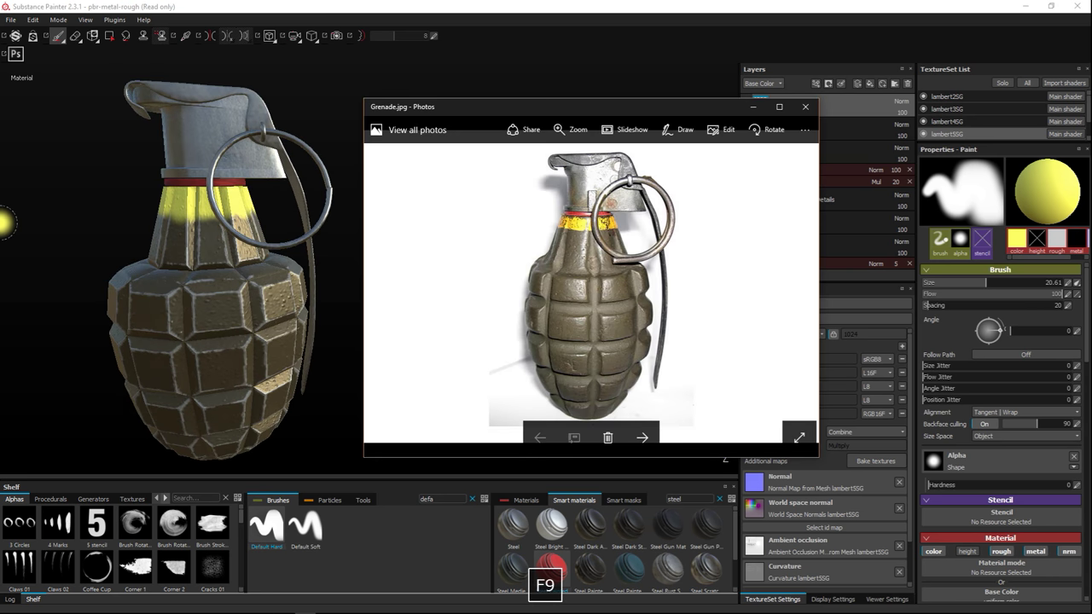